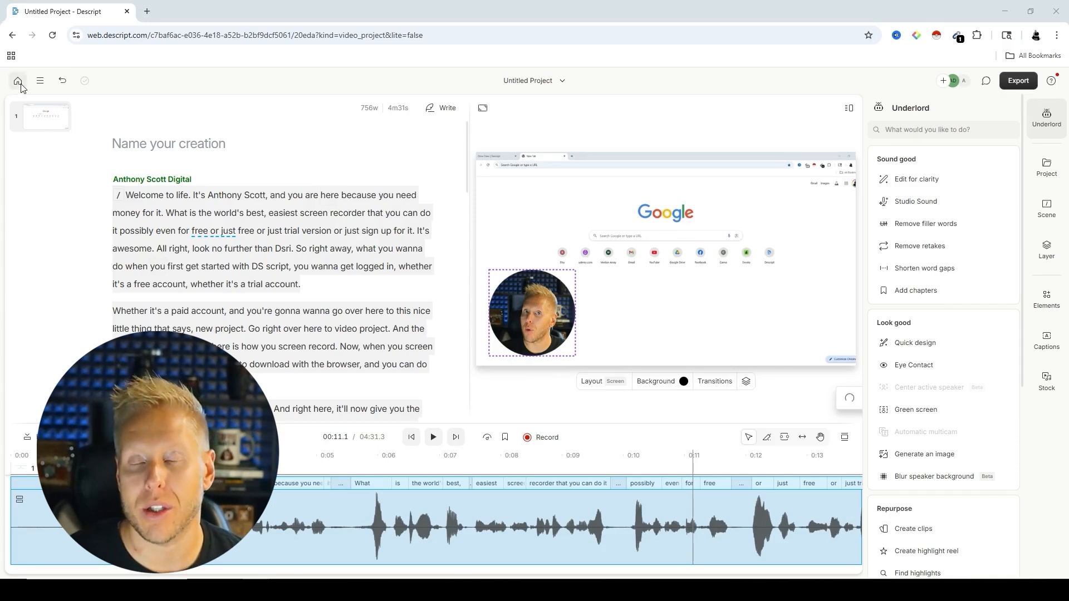
Step: Rename the untitled project as YT SCREENRECORDING
left_click(528, 83)
left_click(519, 132)
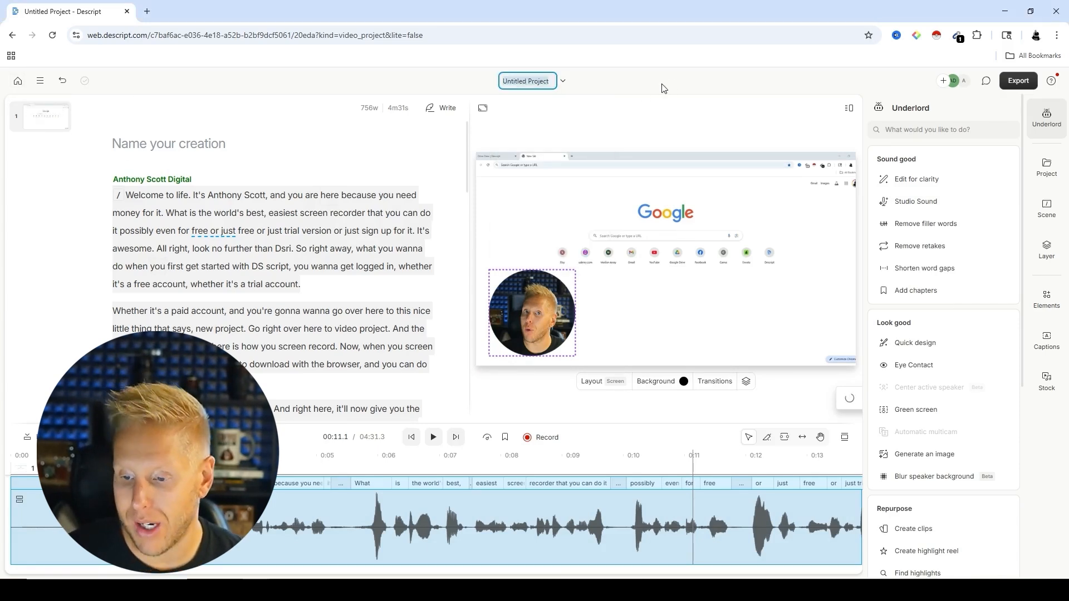
type("YT")
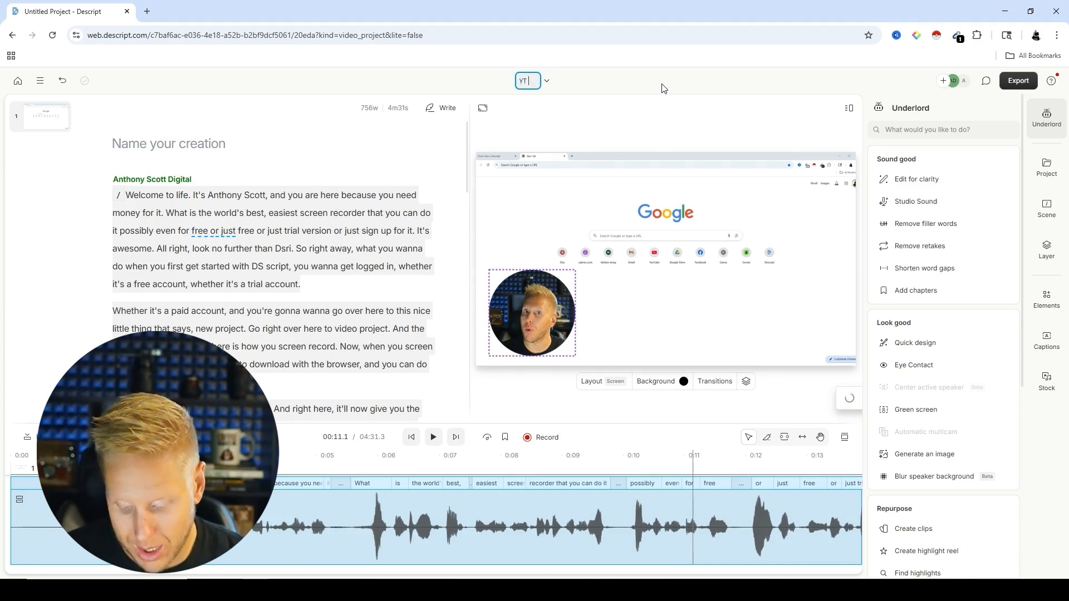
type(" SCREENRECORDING")
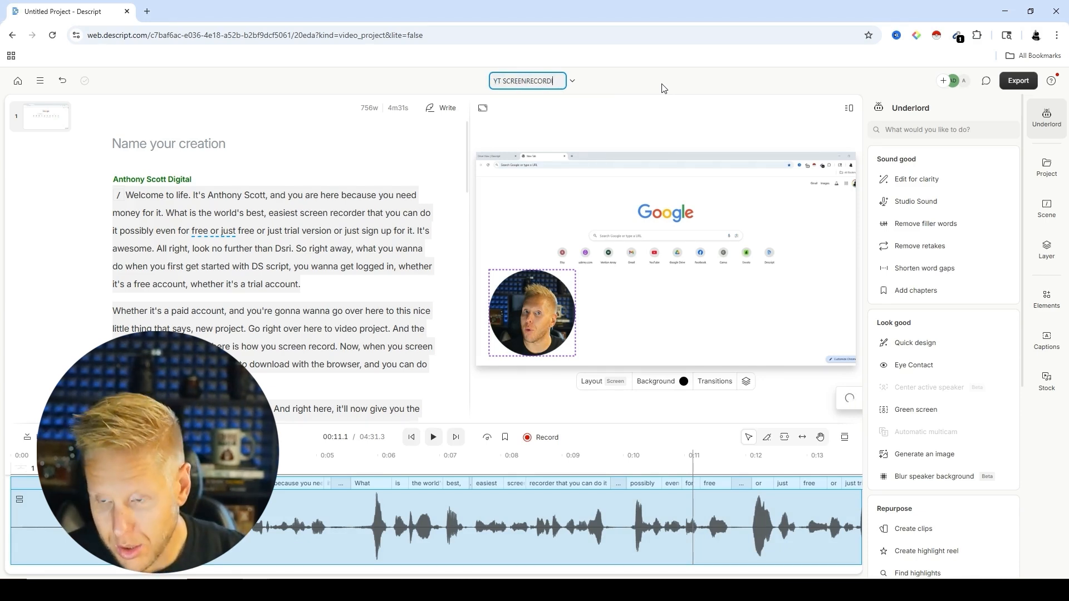
key("Return")
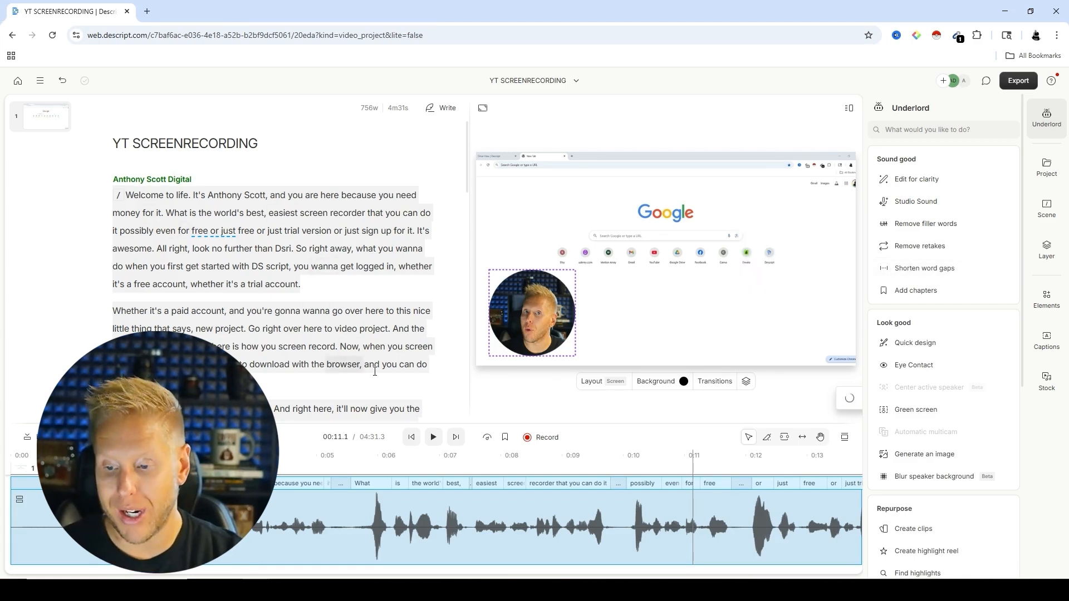
Step: Find all filler words in the script, look through the matches, and delete every one of them
left_click(915, 225)
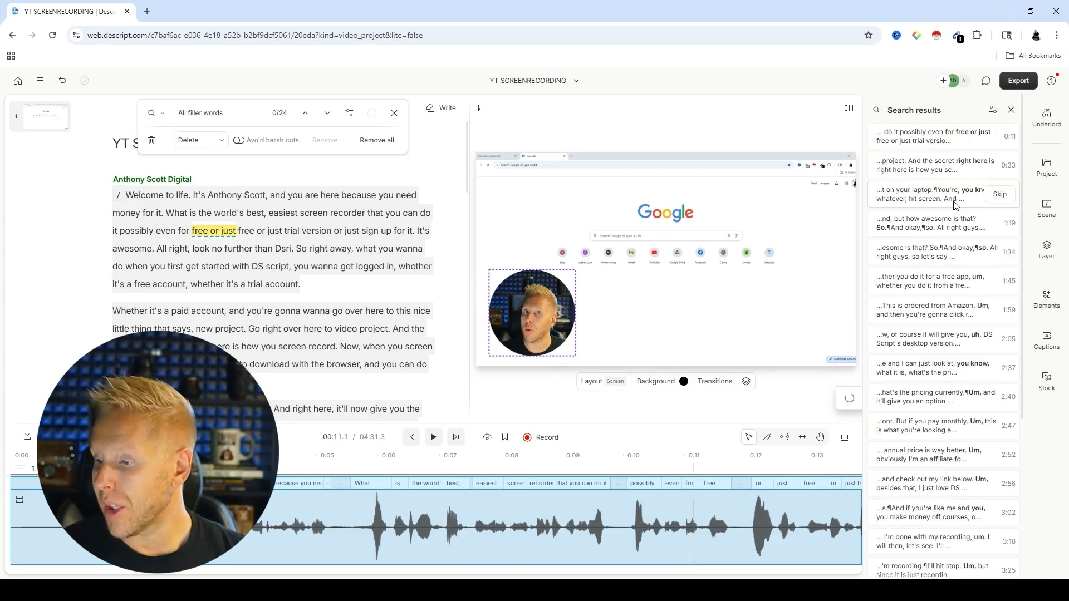
scroll(958, 239, "down", 4)
scroll(959, 239, "up", 4)
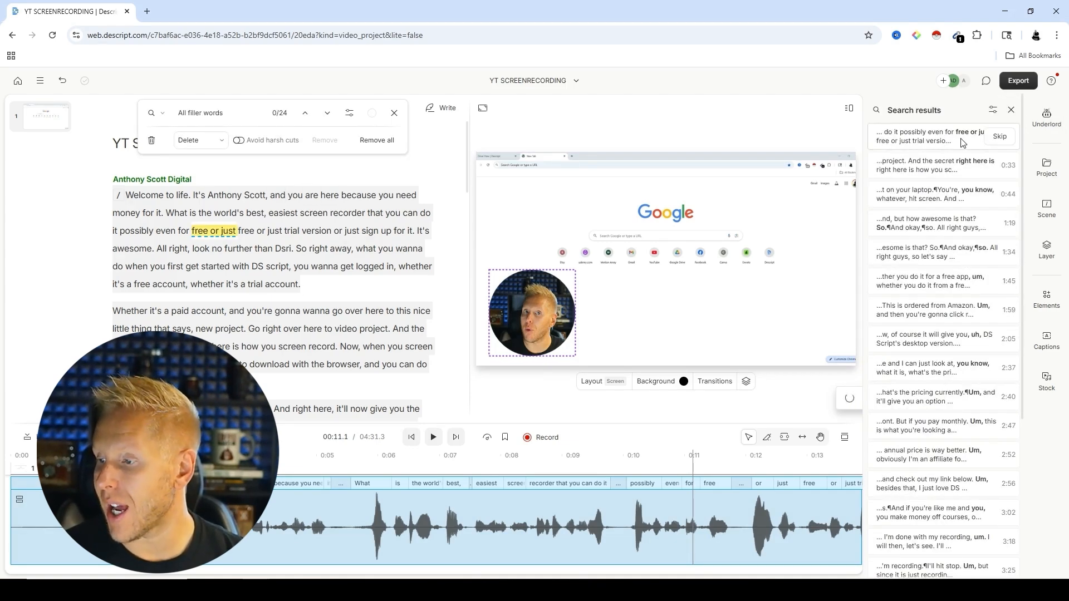
left_click(963, 142)
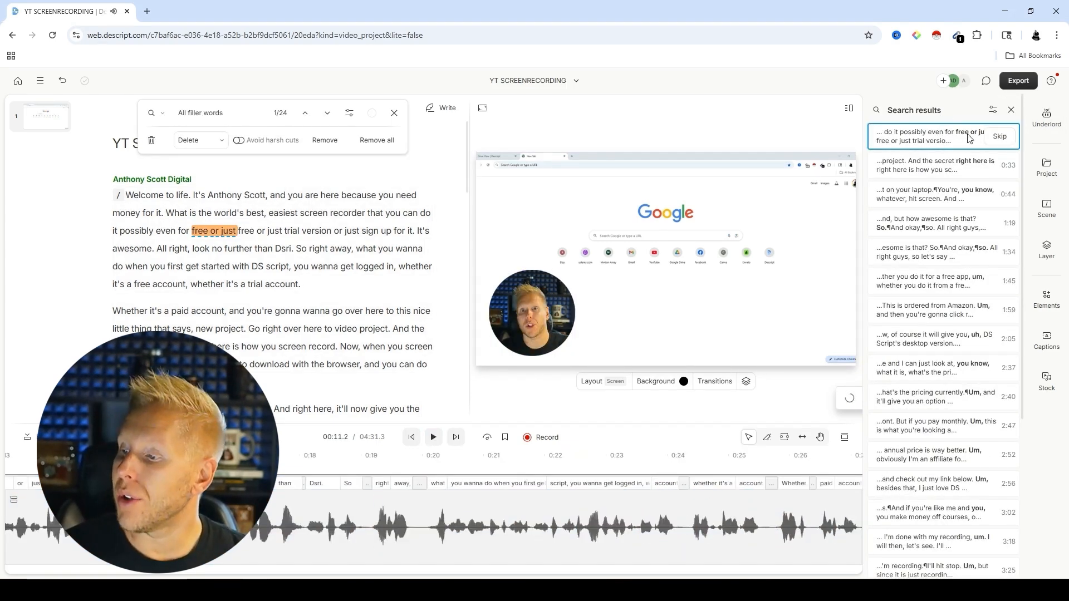
scroll(939, 373, "down", 5)
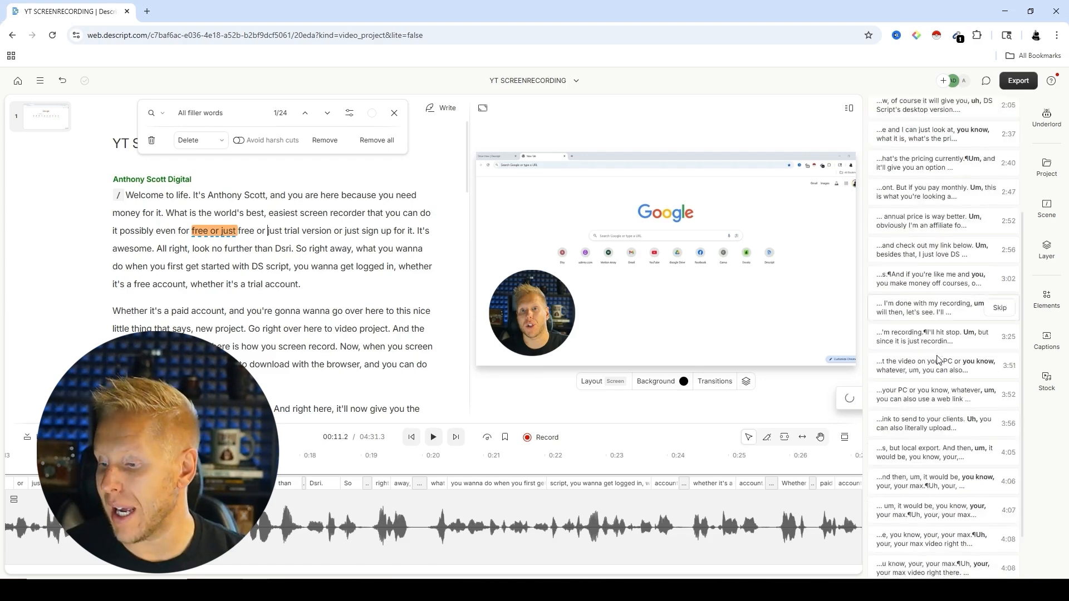
scroll(920, 279, "up", 5)
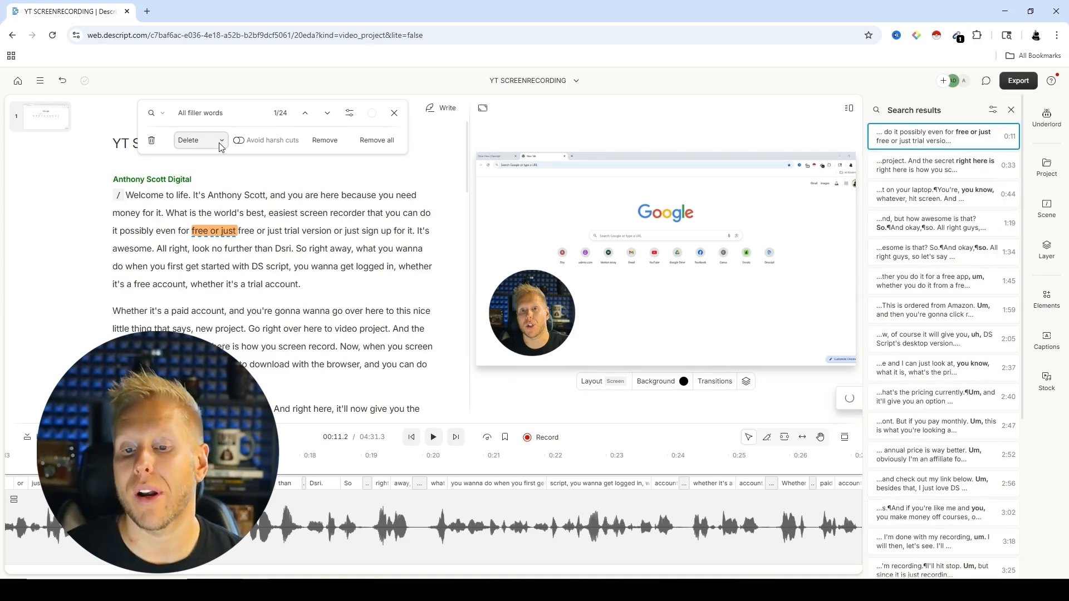
left_click(371, 142)
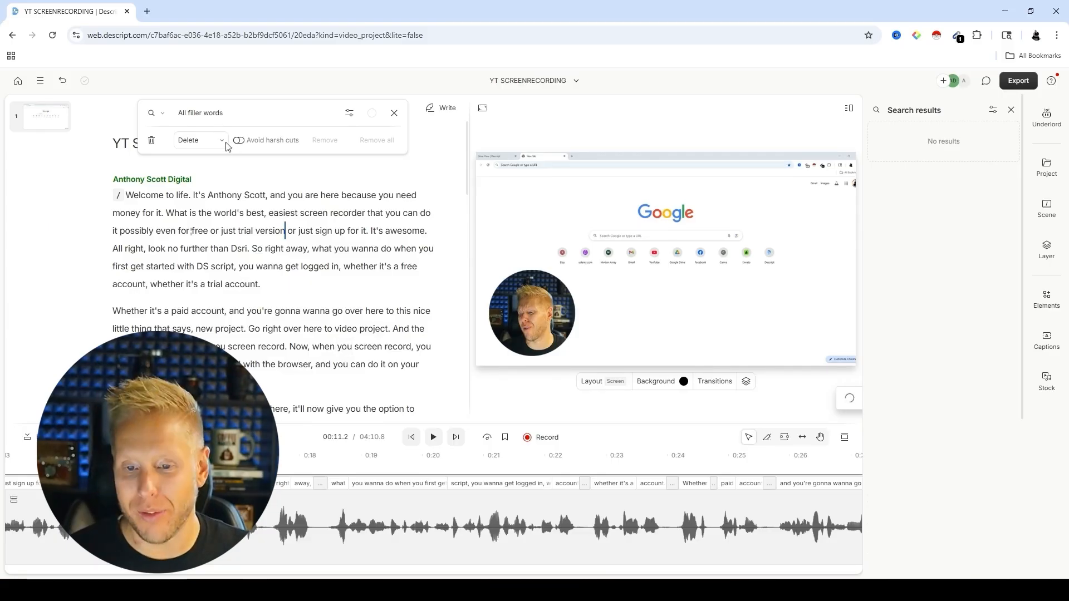
Step: Zoom the timeline out over the whole recording and apply Studio Sound to the script's audio
left_click(190, 526)
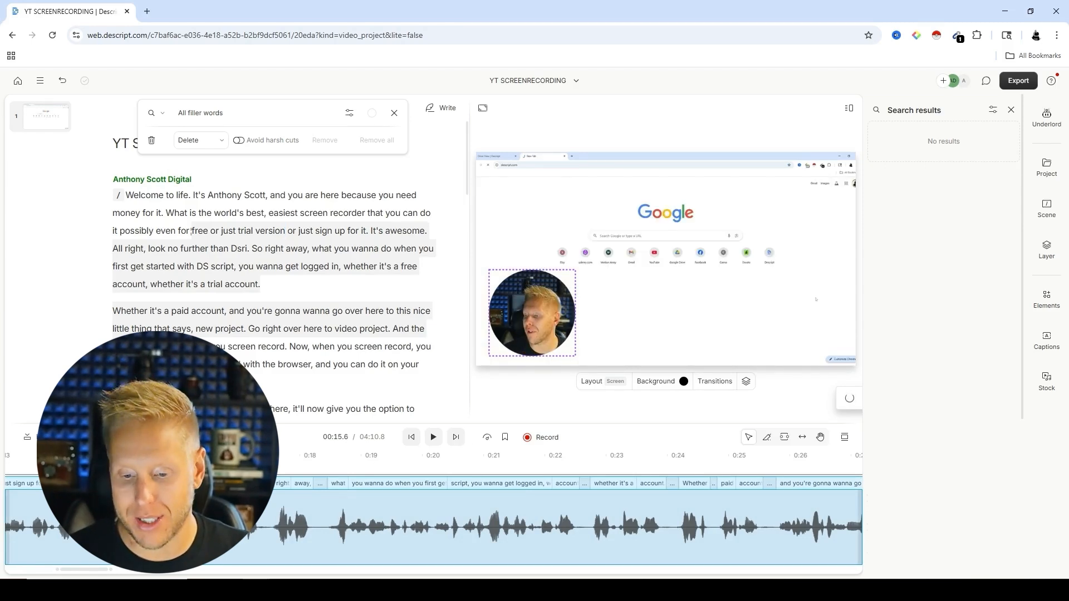
left_click_drag(111, 570, 386, 569)
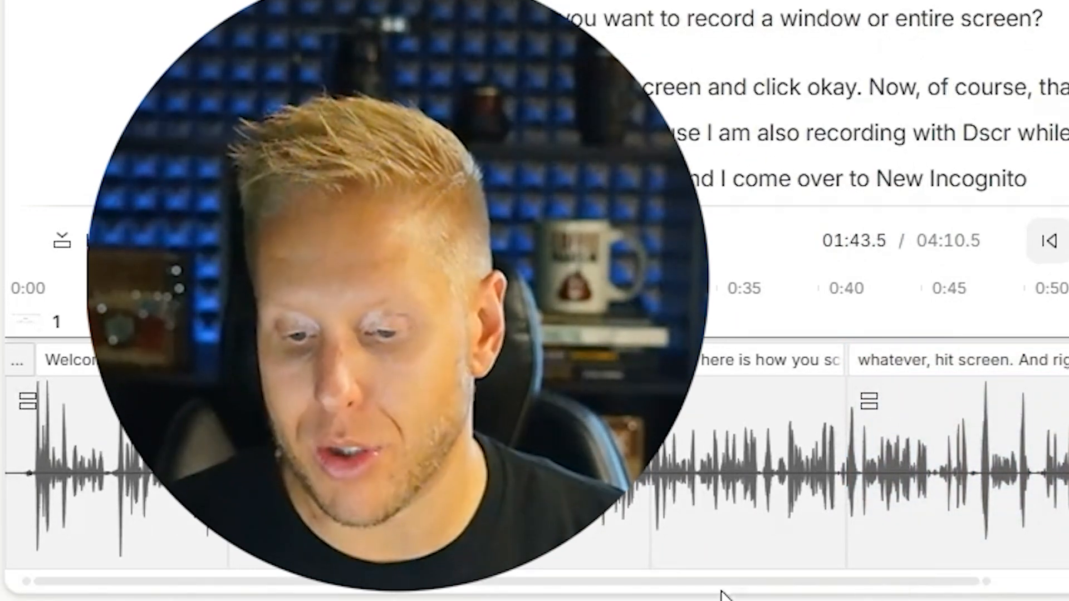
left_click_drag(987, 582, 1068, 581)
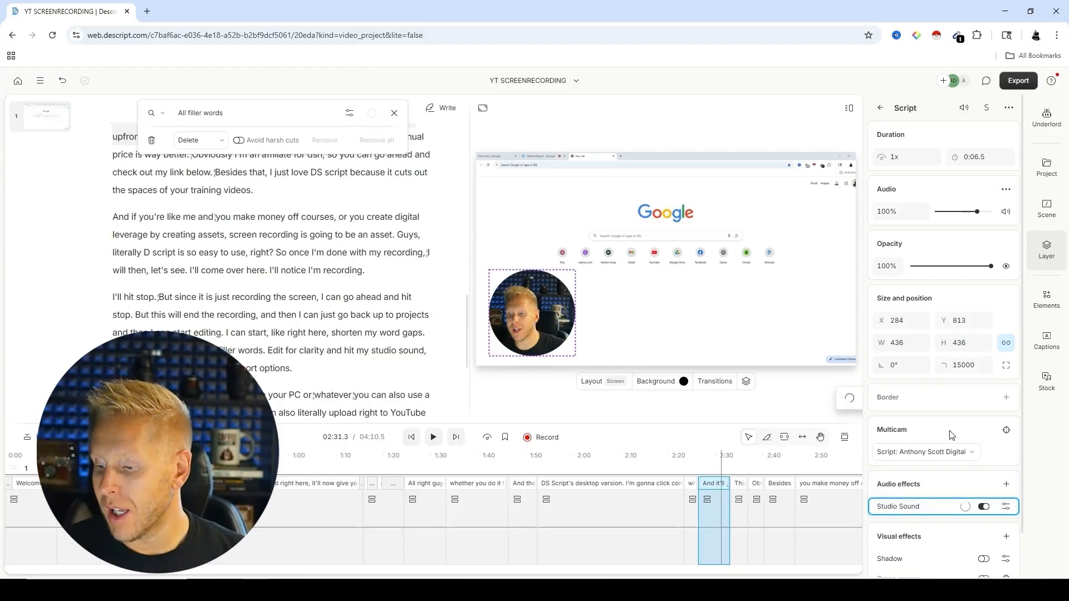
left_click(981, 507)
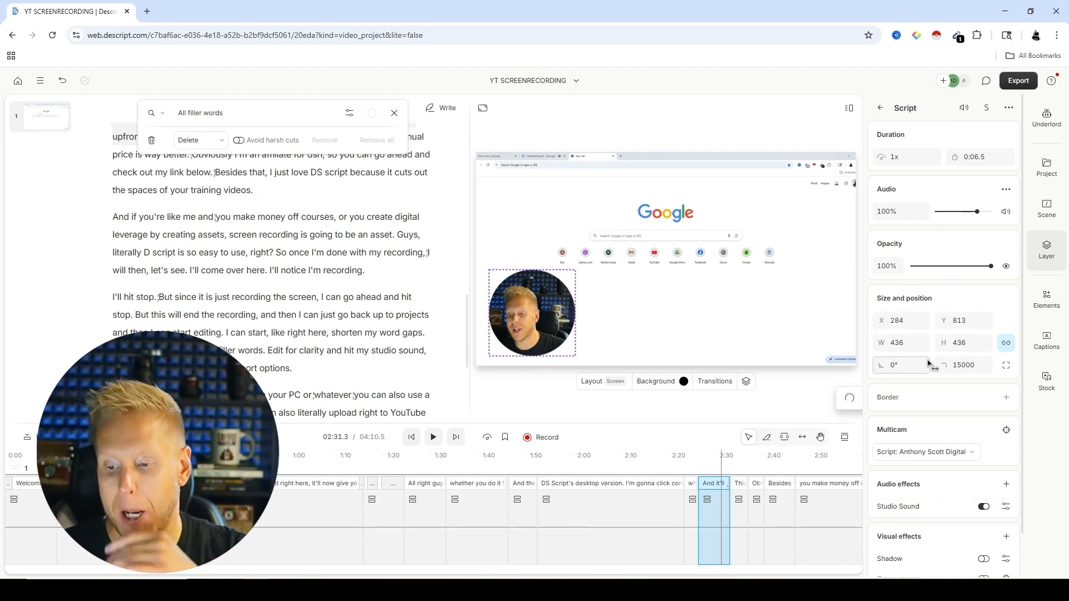
Step: Close the filler-word search, return to the Underlord tools, and check the background processing activity
left_click(394, 113)
left_click(1047, 118)
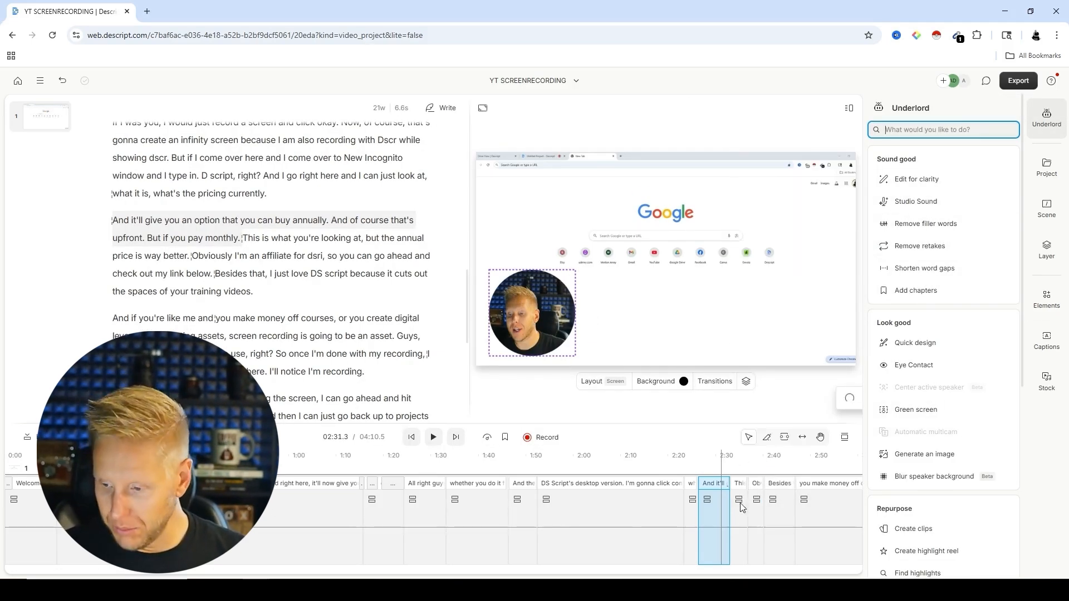
left_click(835, 399)
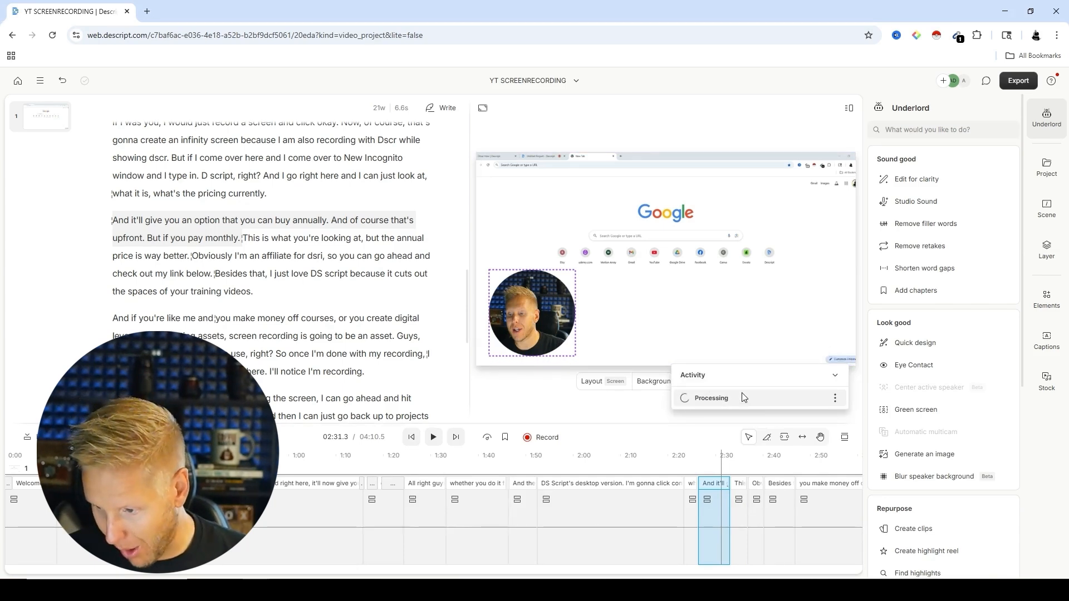
left_click(834, 398)
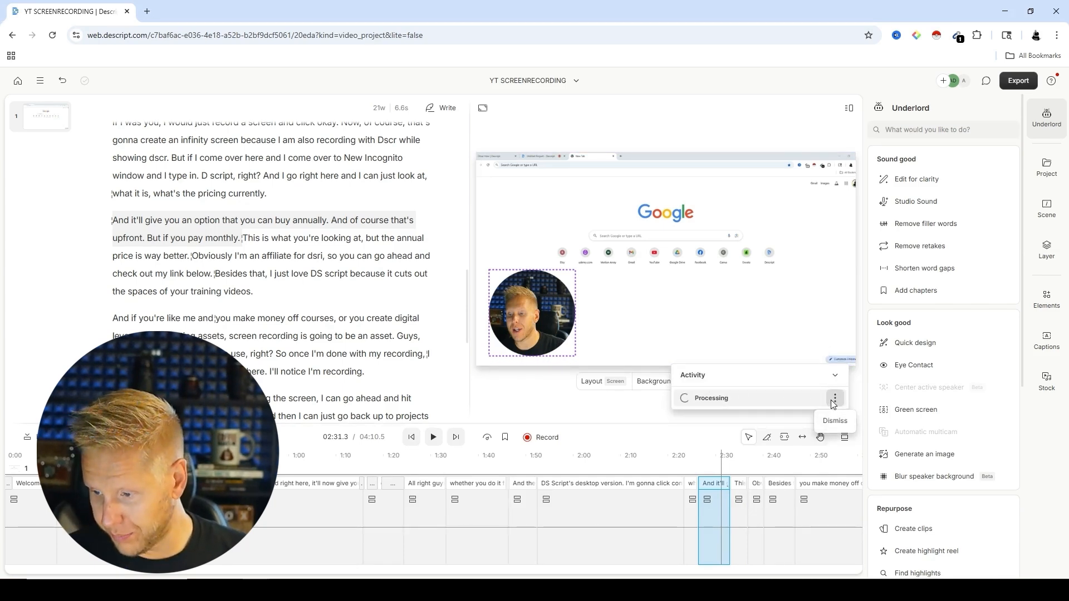
left_click(519, 402)
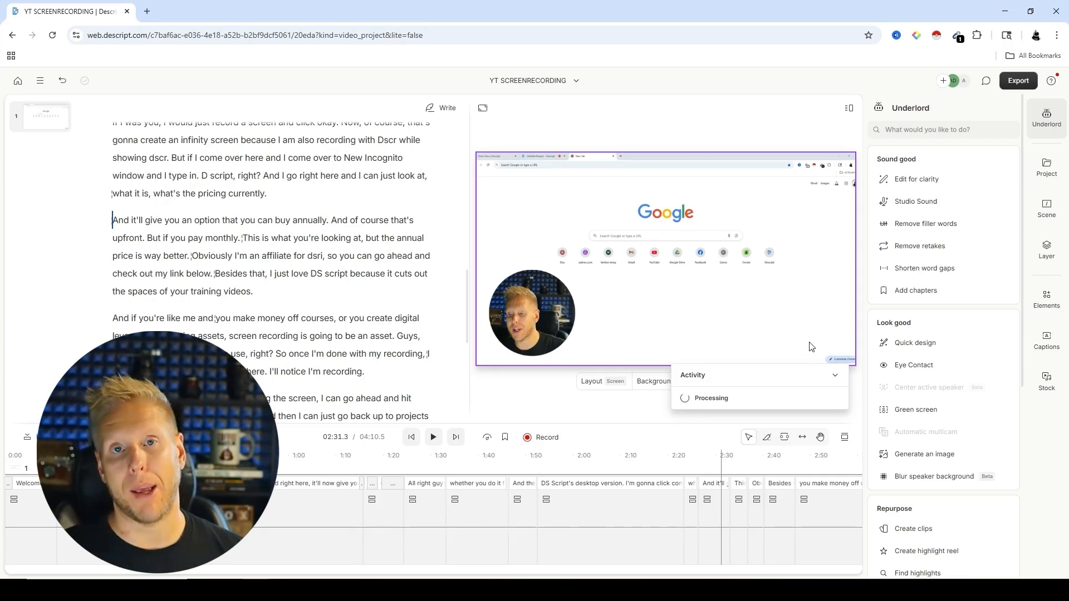
Step: Run Edit for clarity on the script at Low edit intensity and review the suggested cuts
left_click(918, 183)
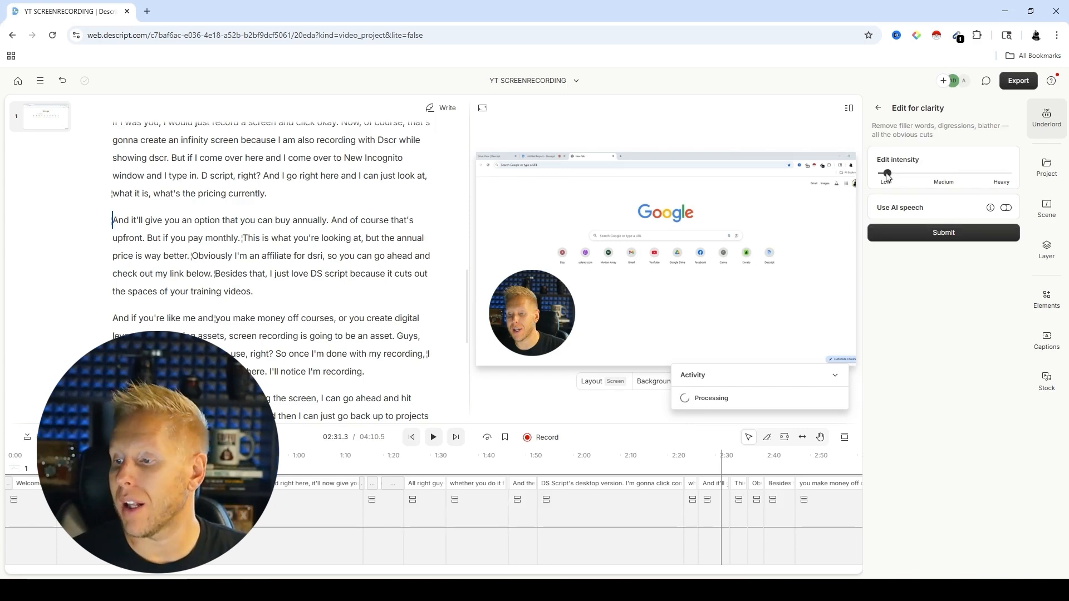
left_click(925, 236)
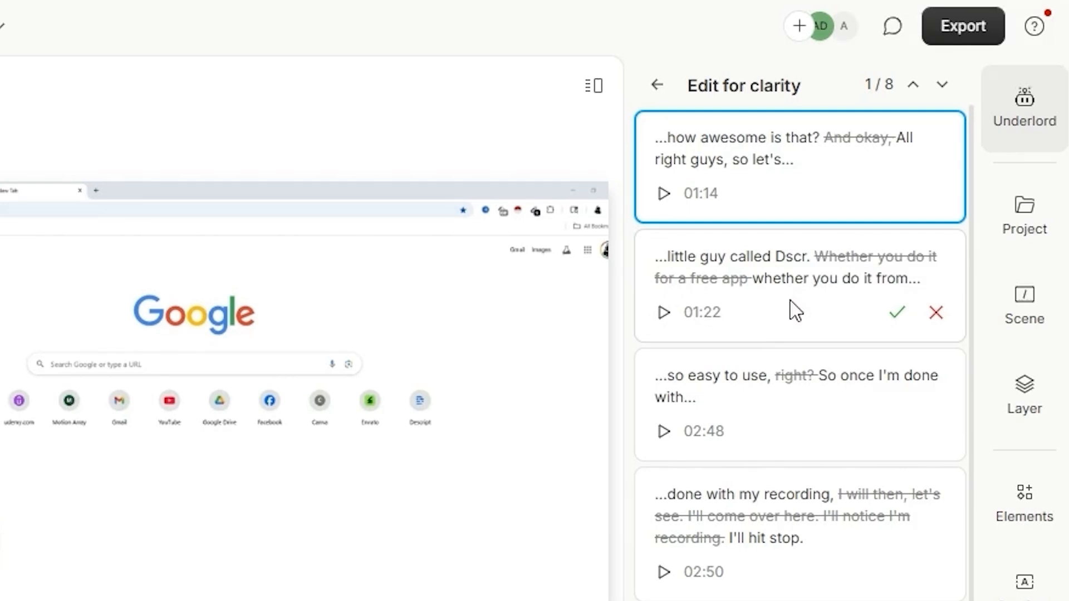
scroll(730, 274, "down", 1)
scroll(800, 334, "down", 2)
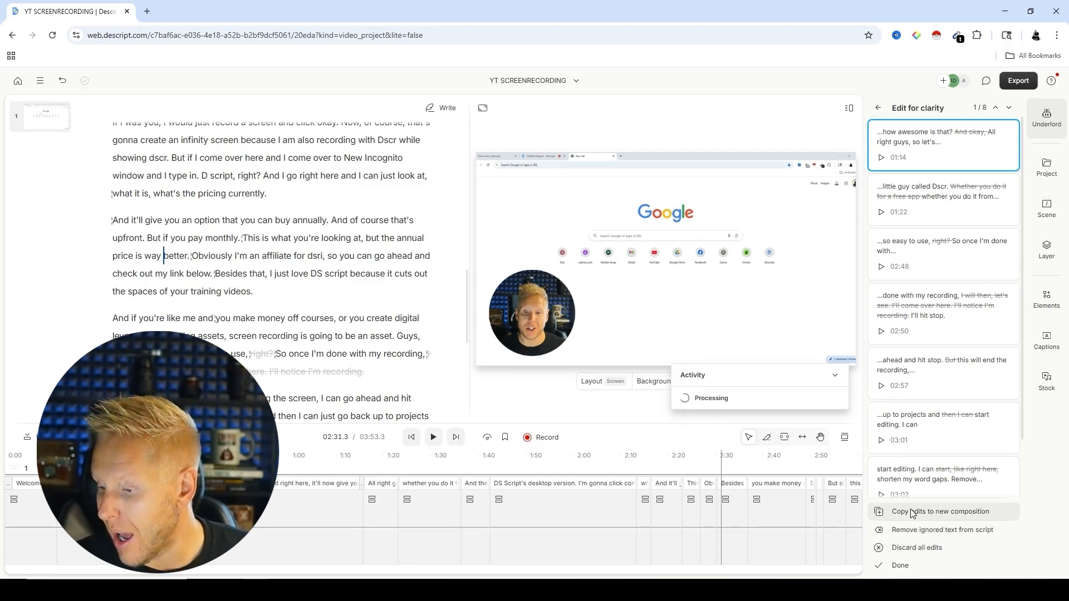
Step: Rerun Edit for clarity at a stronger edit intensity and look through the suggested cuts
left_click(1053, 122)
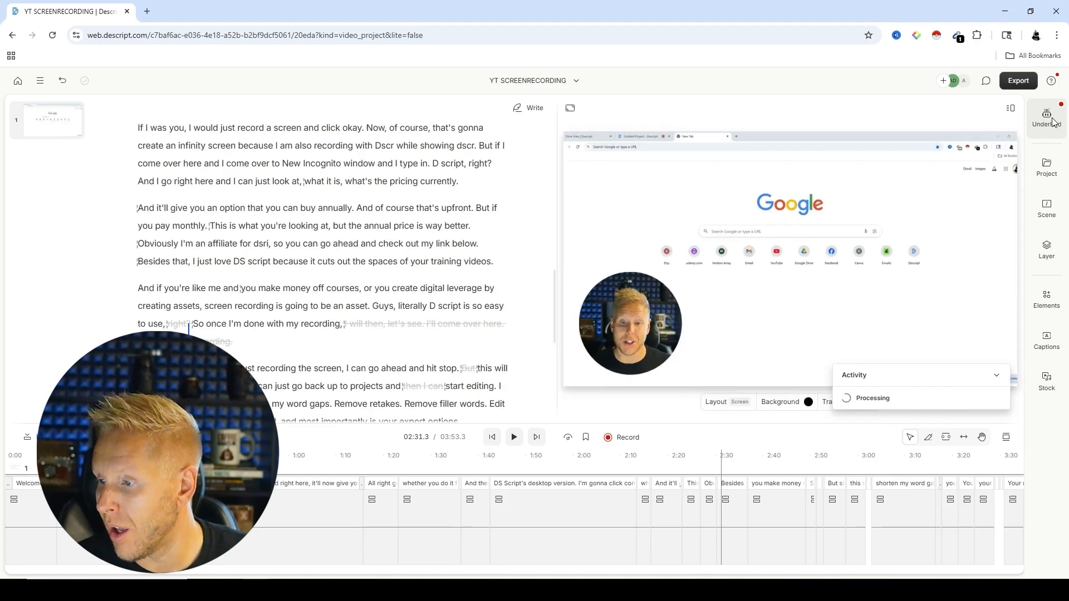
left_click(1052, 121)
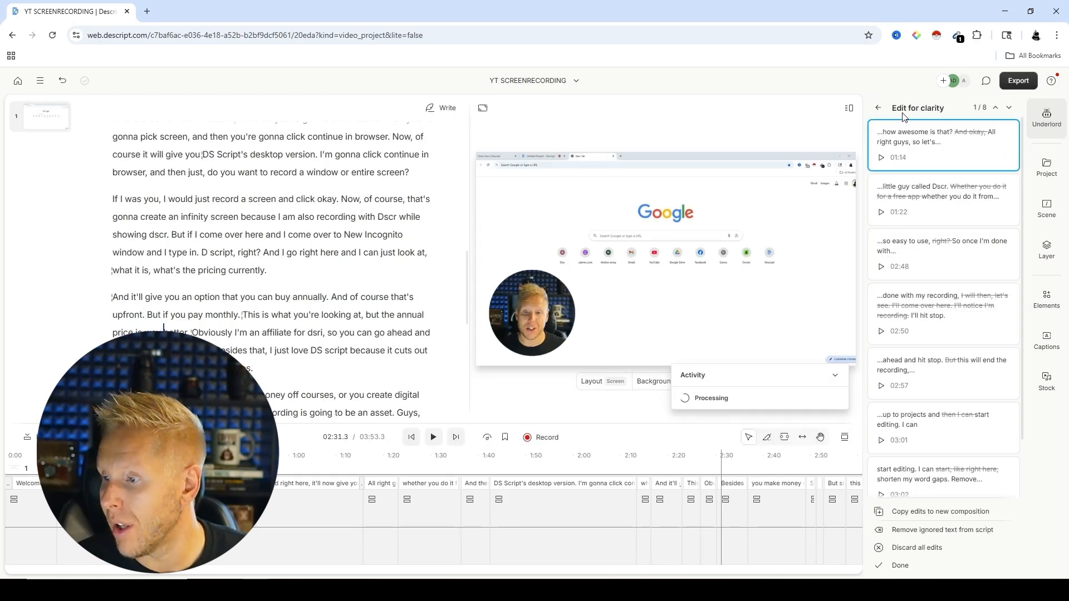
left_click(945, 232)
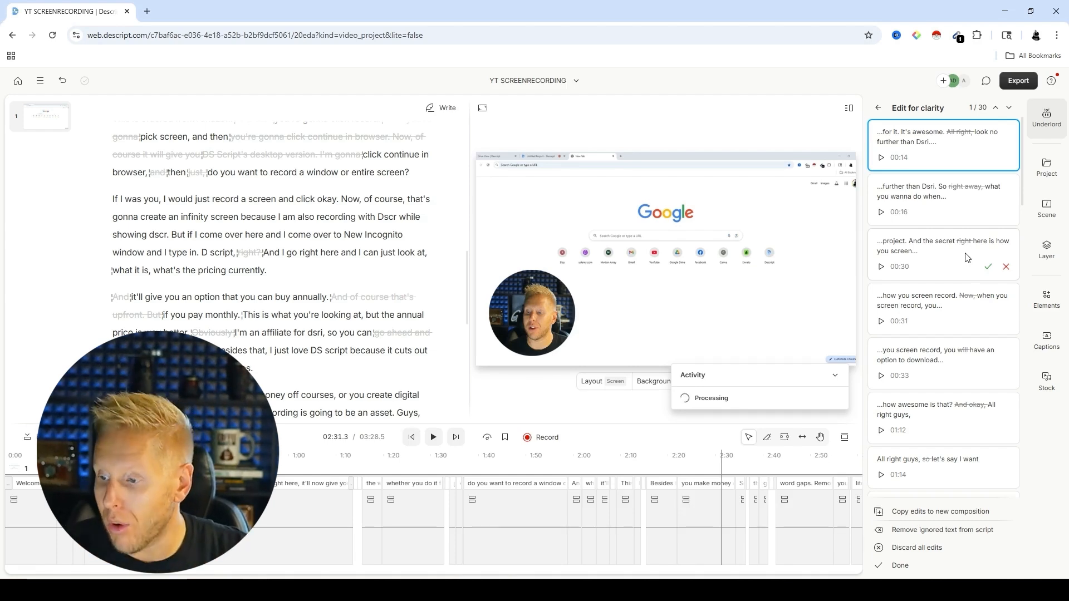
scroll(966, 257, "down", 6)
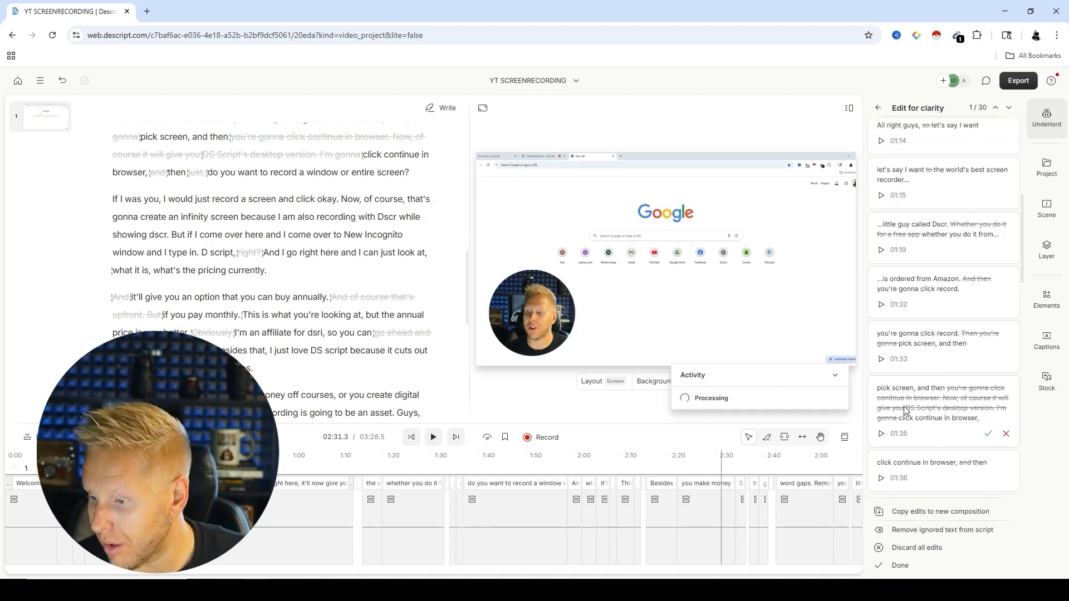
scroll(945, 445, "down", 10)
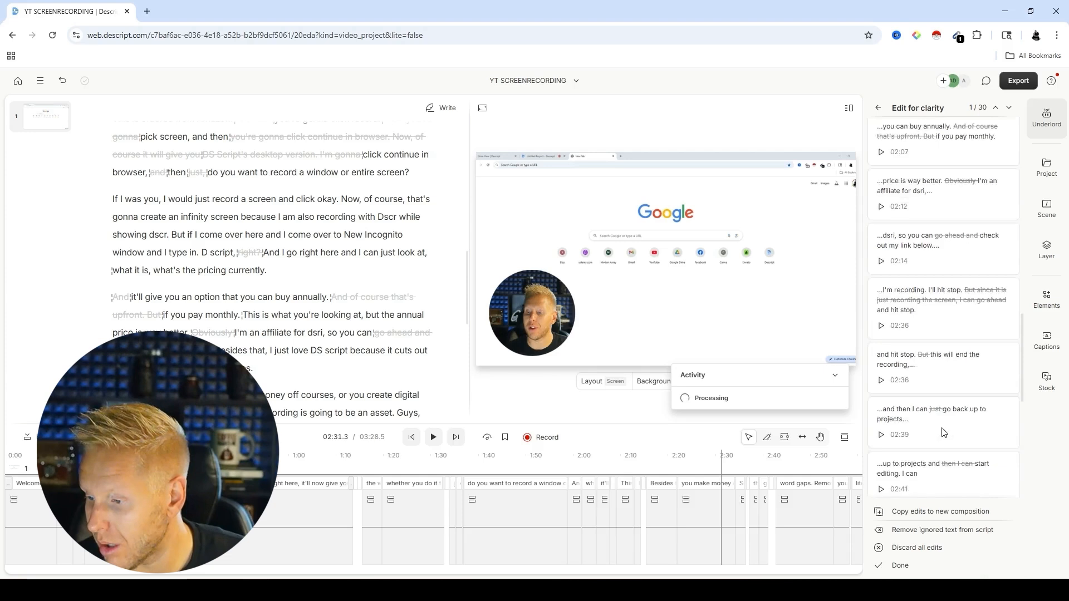
scroll(944, 432, "down", 7)
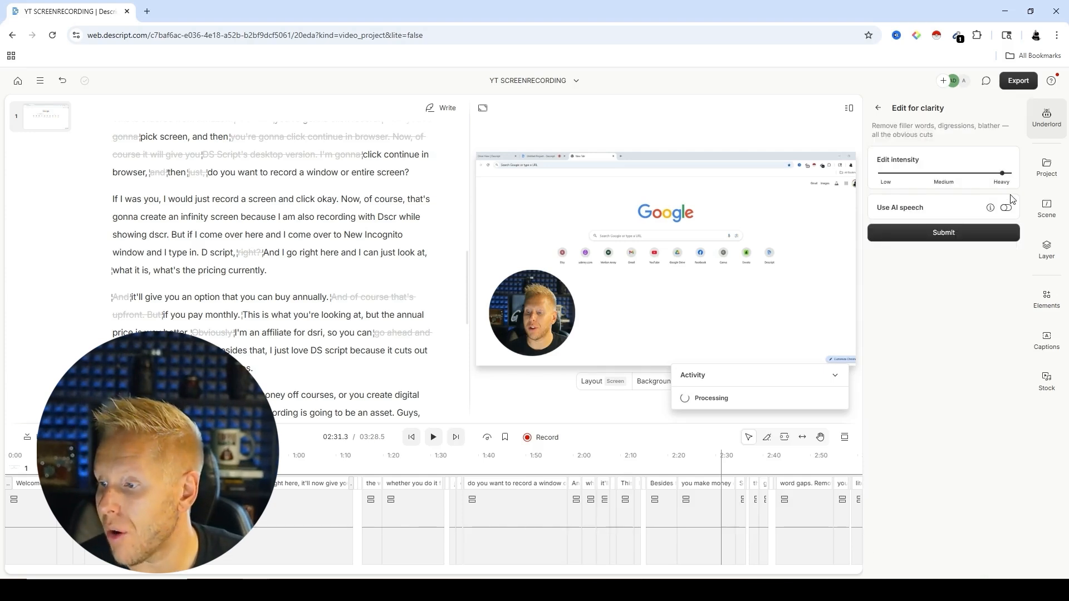
Step: Rerun Edit for clarity at Heavy intensity, rejecting the first two suggested cuts and the long one following "pick screen, and"
left_click(941, 233)
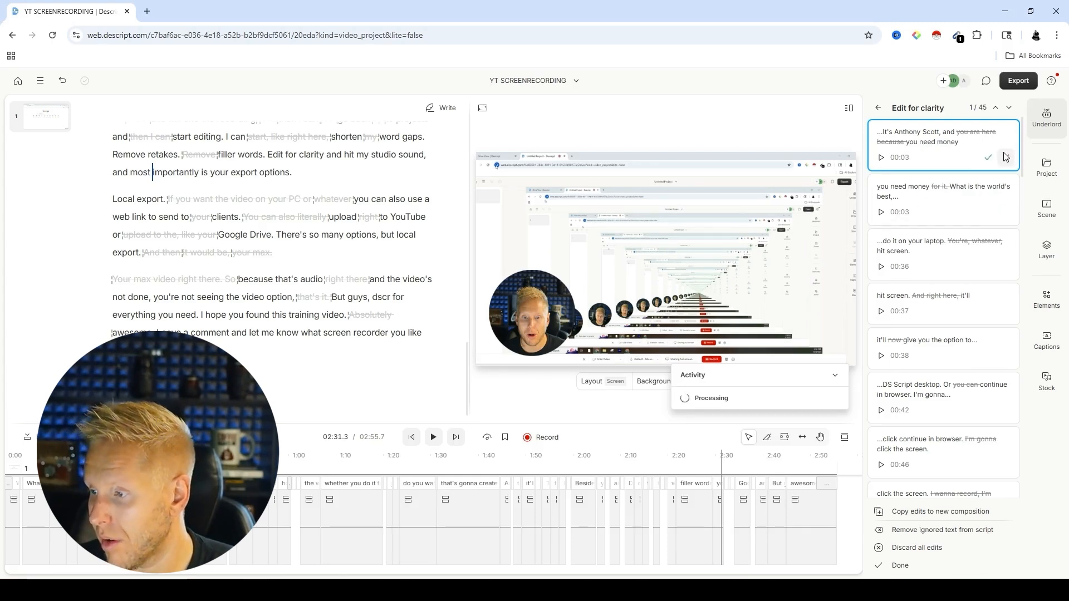
double_click(1006, 159)
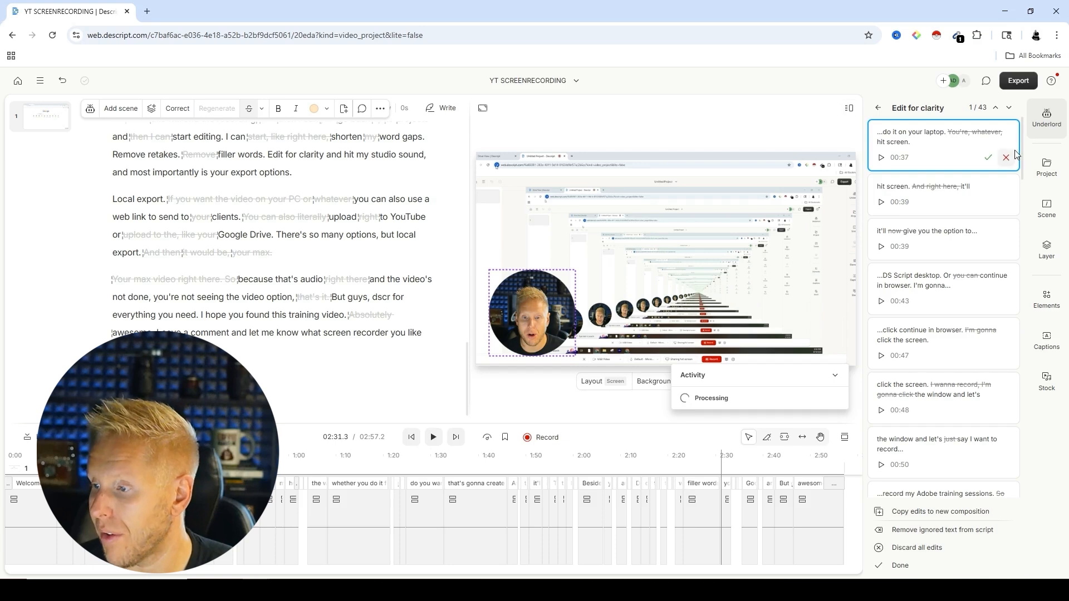
scroll(944, 174, "down", 11)
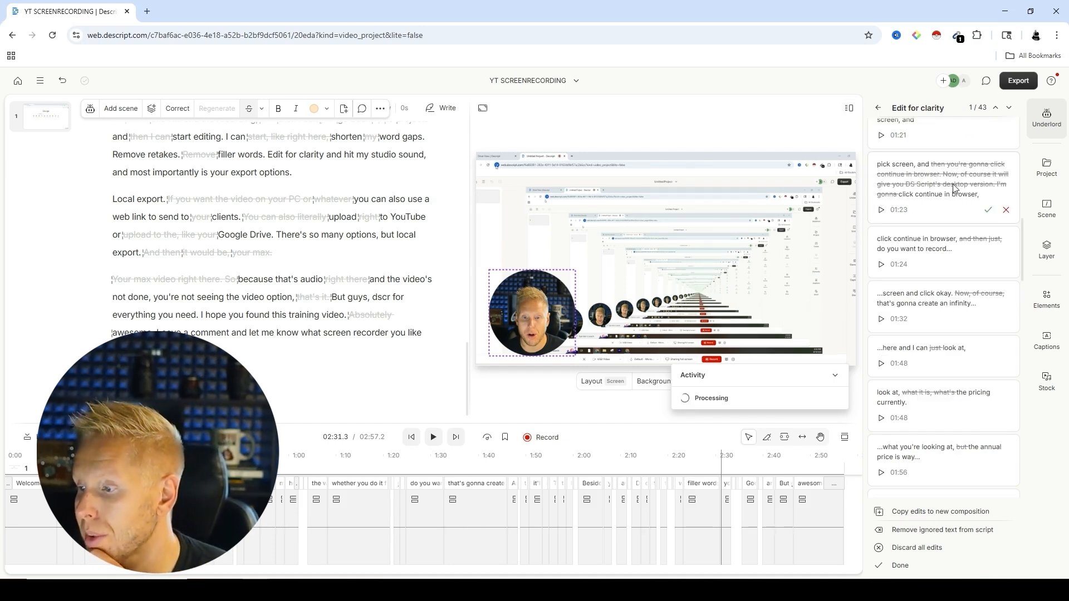
left_click(1005, 209)
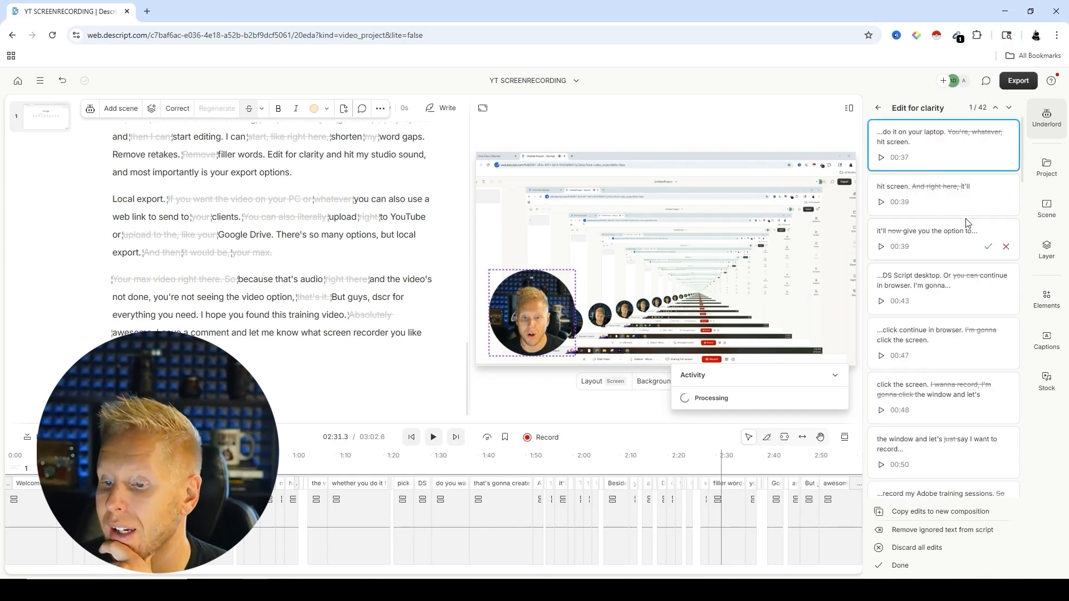
Step: Reject the suggested cuts "But since it is just recording the screen" and, following "ordered from Amazon", "And then you're gonna"
scroll(946, 251, "down", 10)
left_click(615, 507)
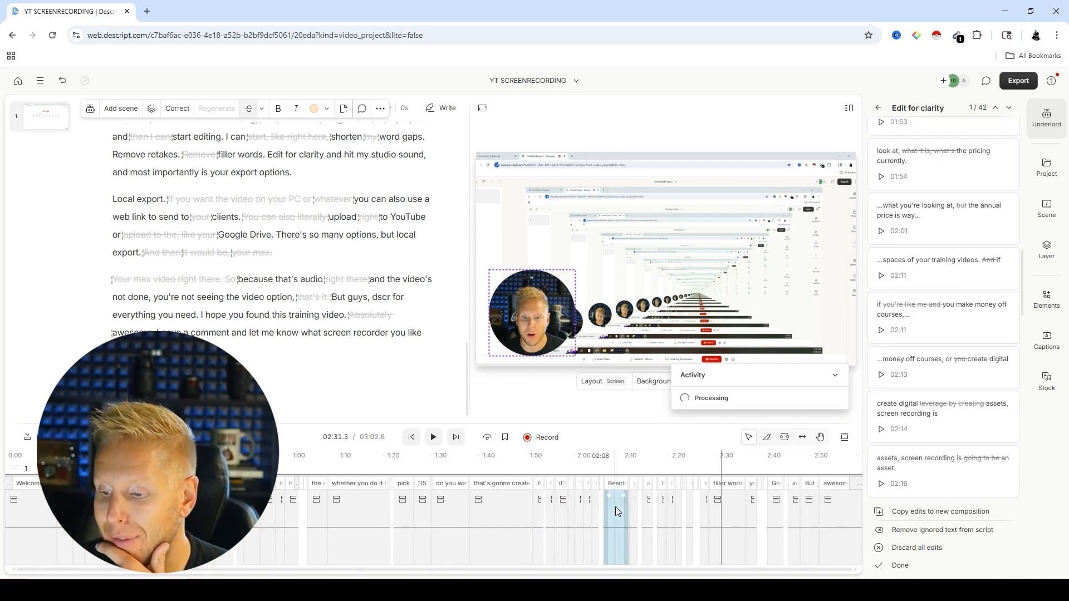
scroll(969, 329, "down", 5)
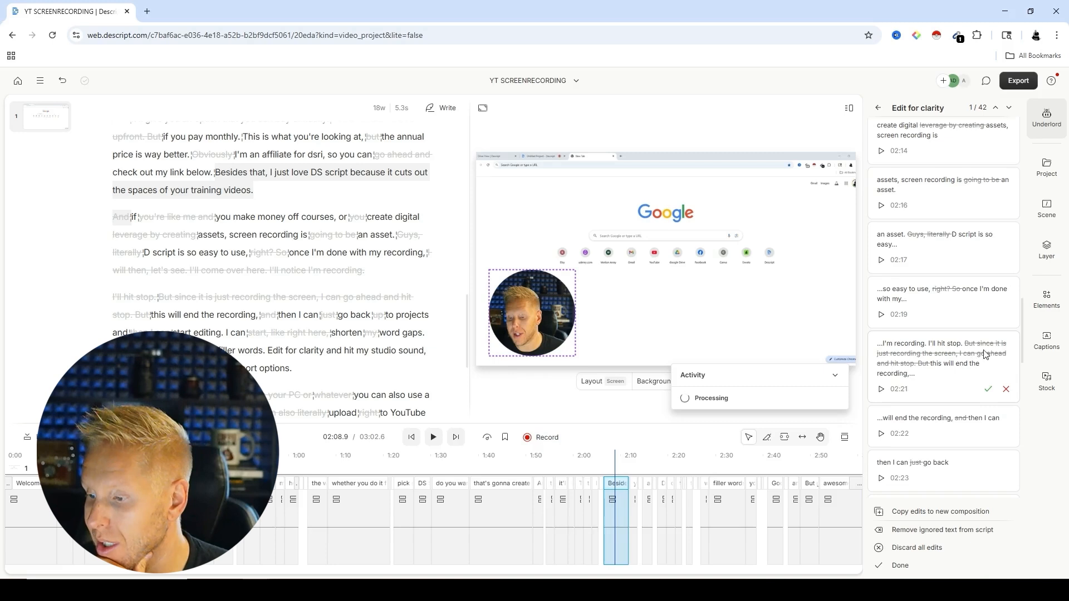
left_click(1006, 389)
scroll(991, 272, "up", 10)
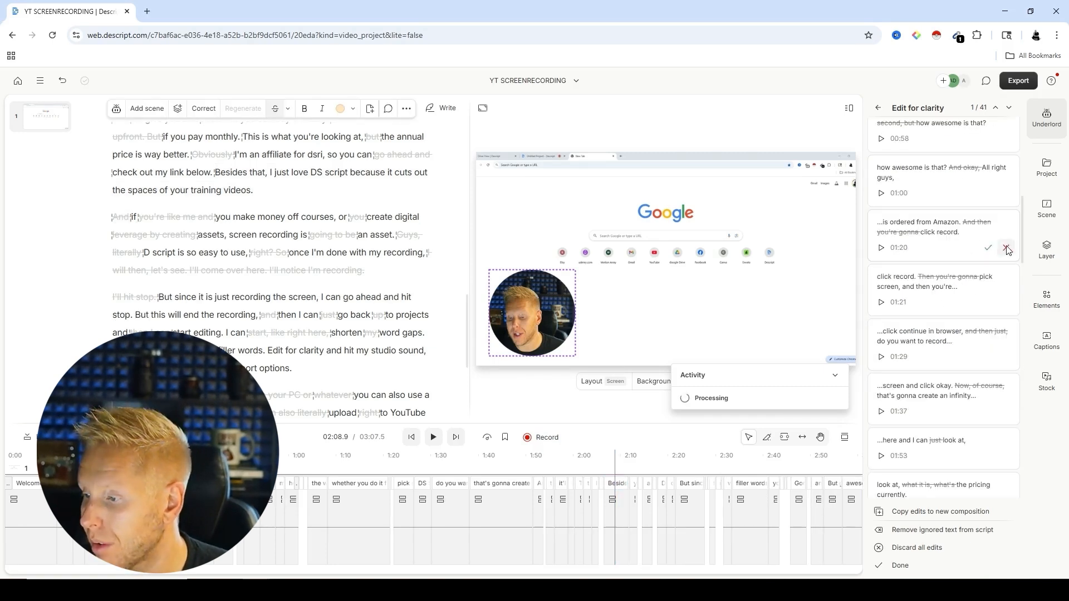
left_click(1006, 248)
scroll(940, 237, "up", 3)
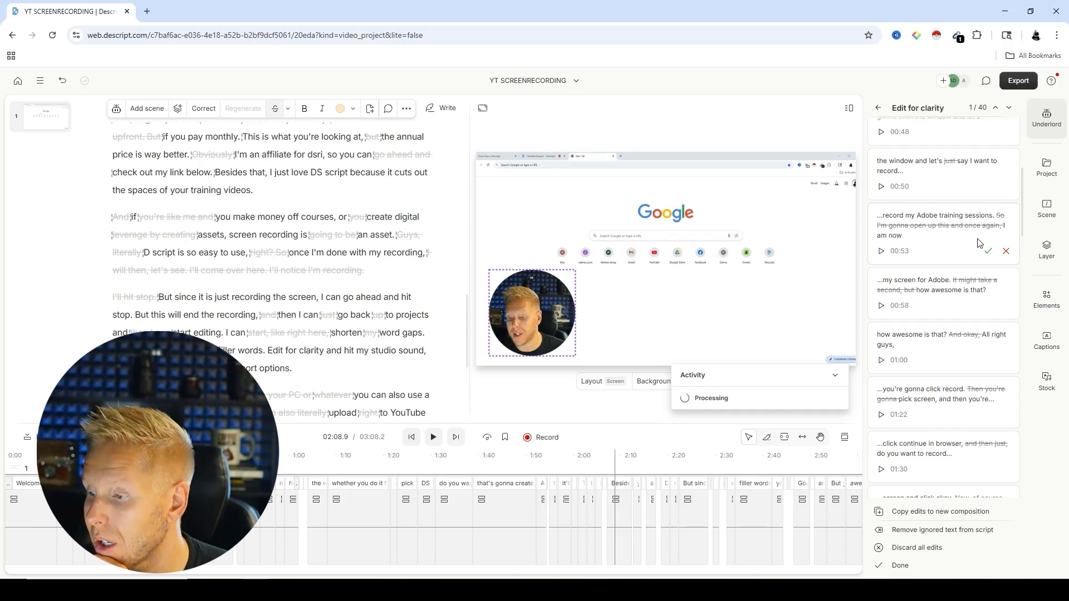
Step: Reject the suggested cuts "So I'm gonna open up this and once again, I" and "leverage by creating", and finish the Edit for clarity review
left_click(1005, 251)
scroll(941, 239, "down", 10)
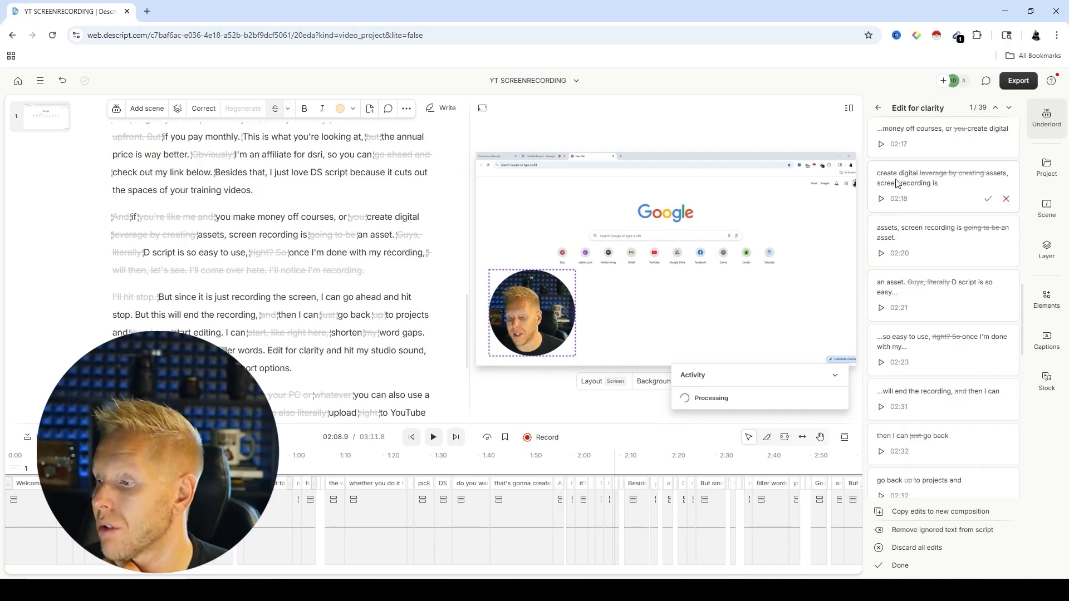
left_click(1006, 199)
scroll(965, 267, "down", 6)
scroll(950, 256, "down", 6)
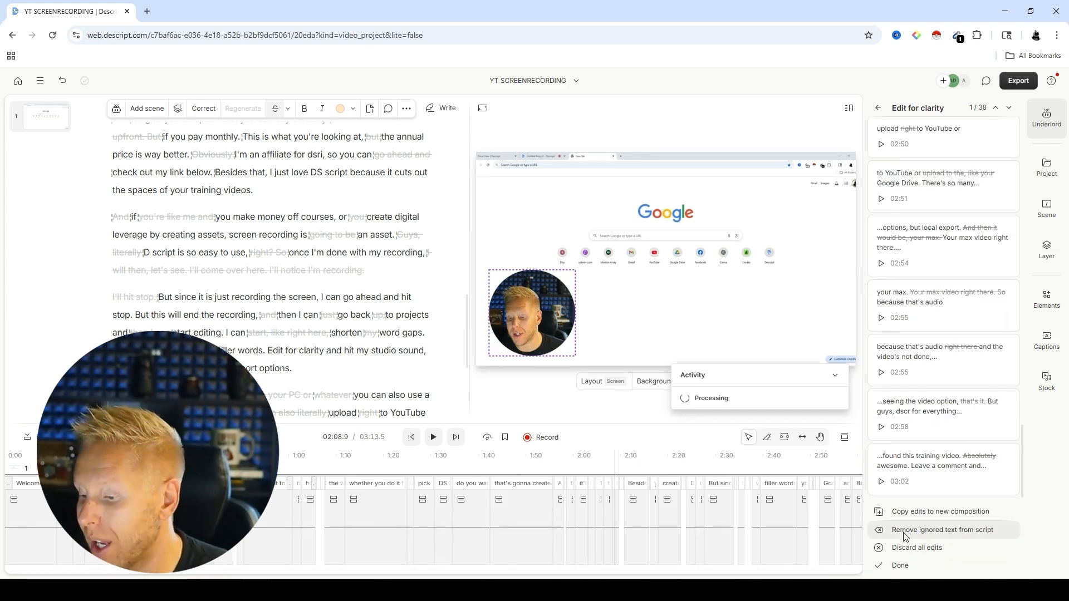
left_click(907, 567)
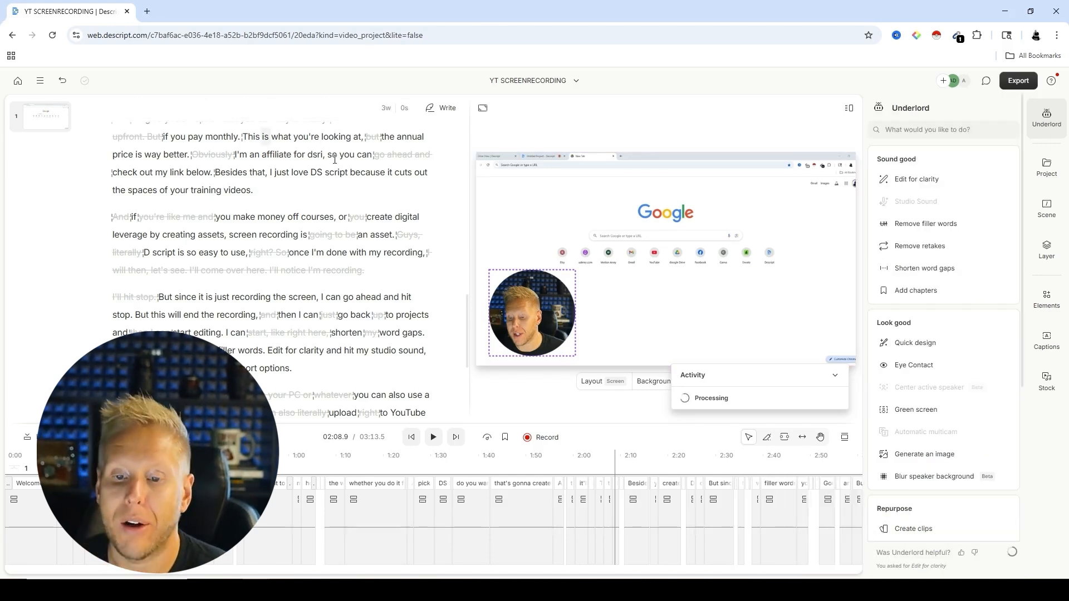
scroll(242, 194, "up", 15)
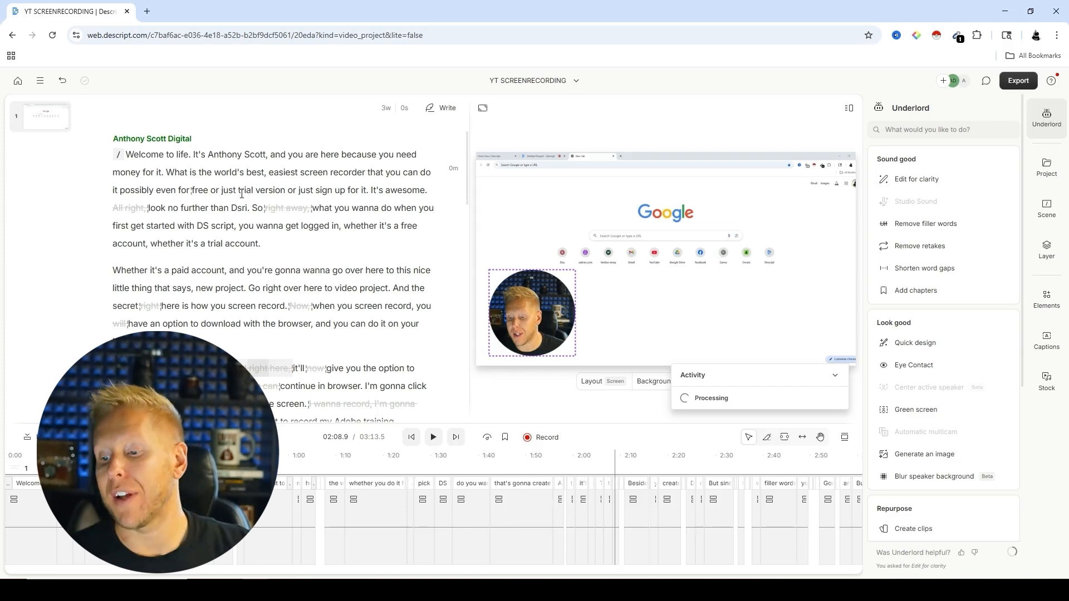
right_click(283, 210)
left_click(286, 207)
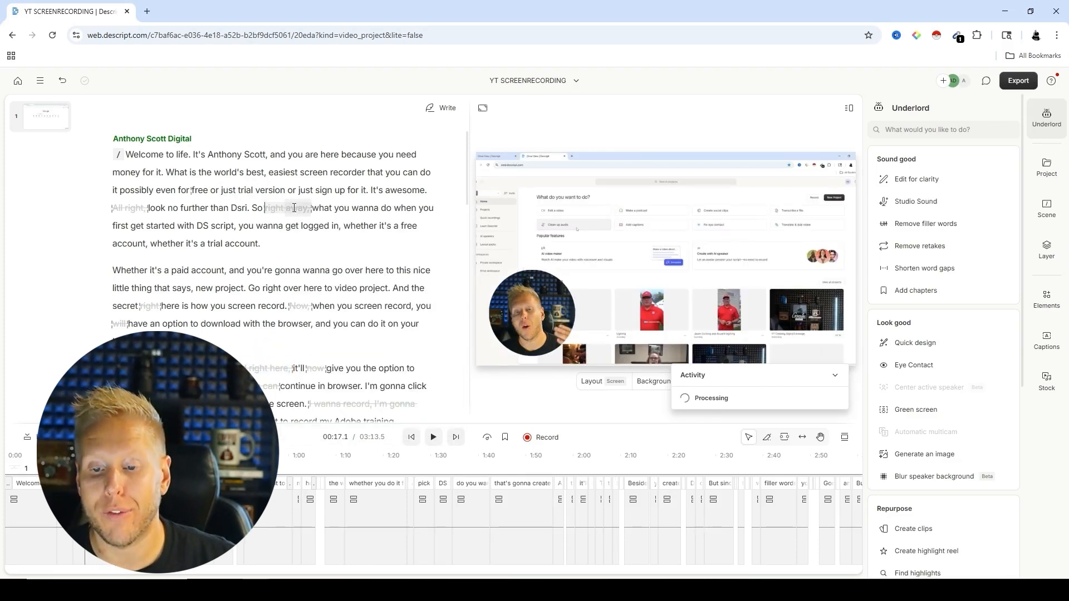
right_click(300, 207)
key("Escape")
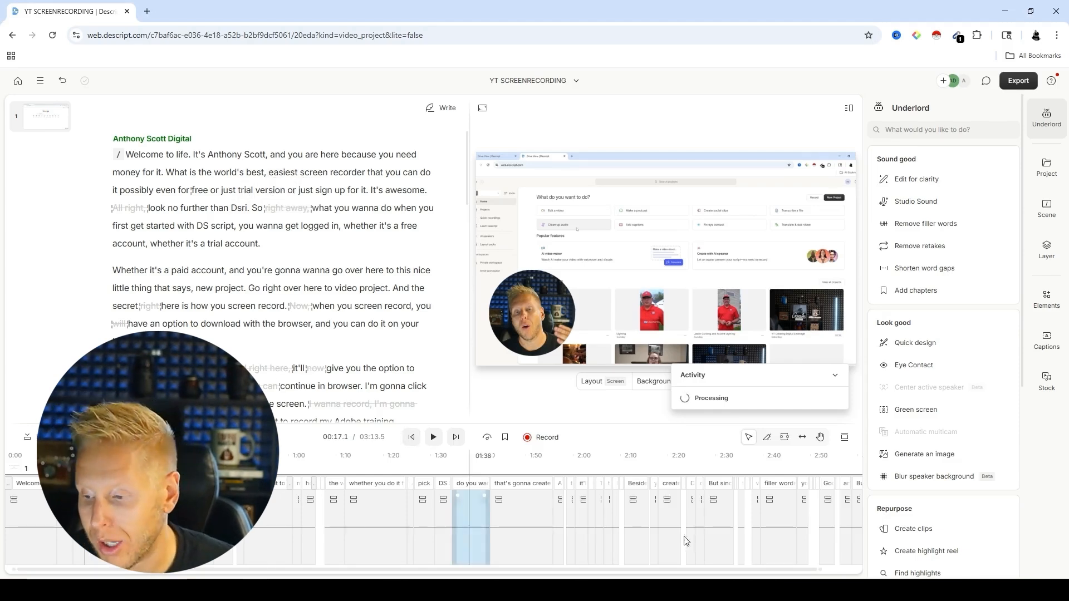
Step: Change the shape of the webcam layer on the canvas to Portrait
left_click(521, 307)
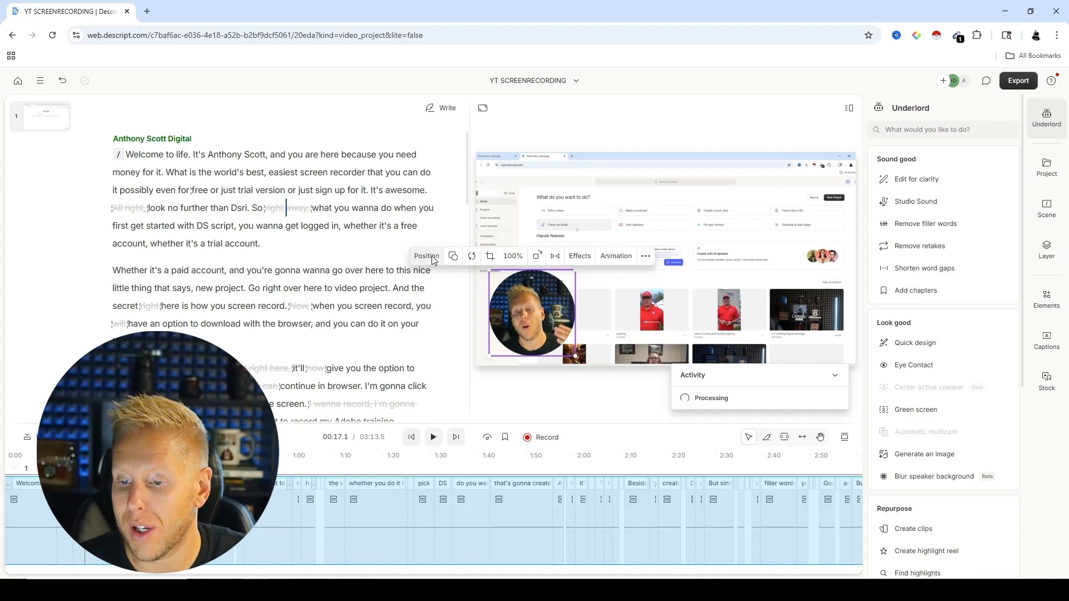
left_click(579, 255)
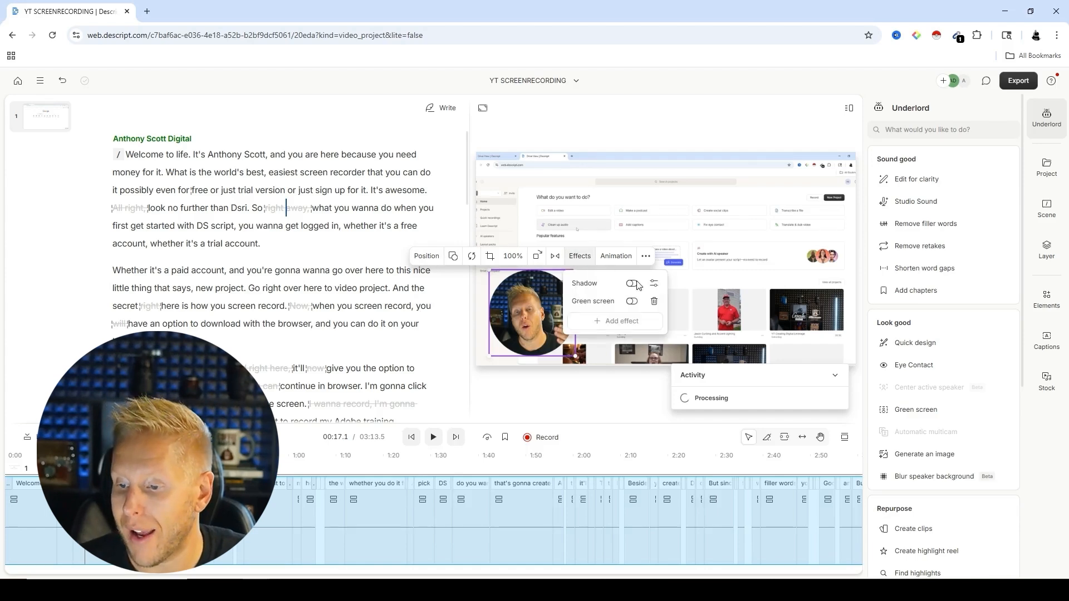
left_click(455, 258)
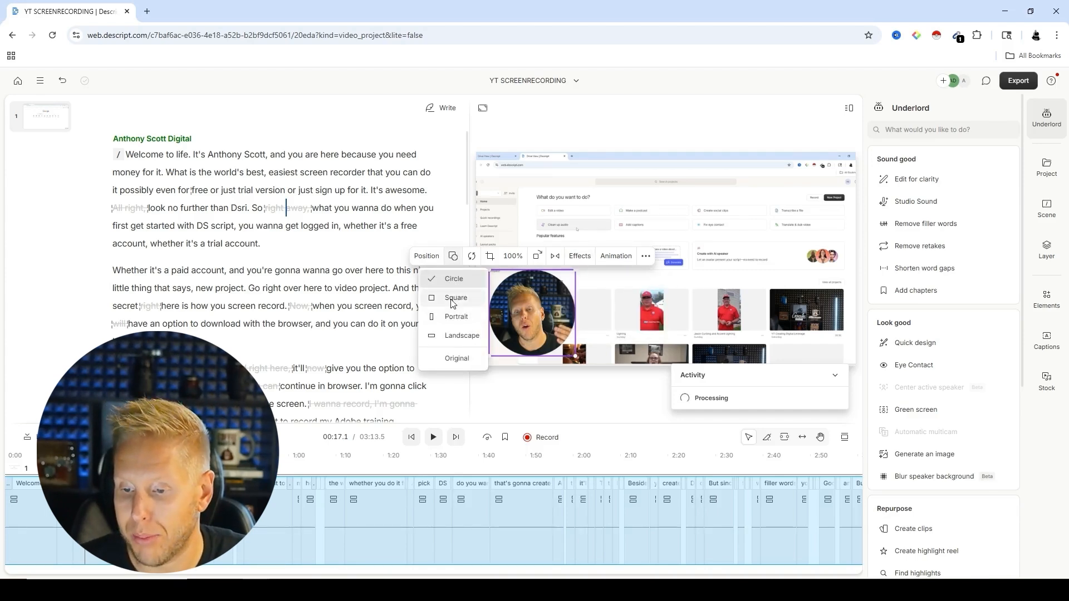
left_click(456, 316)
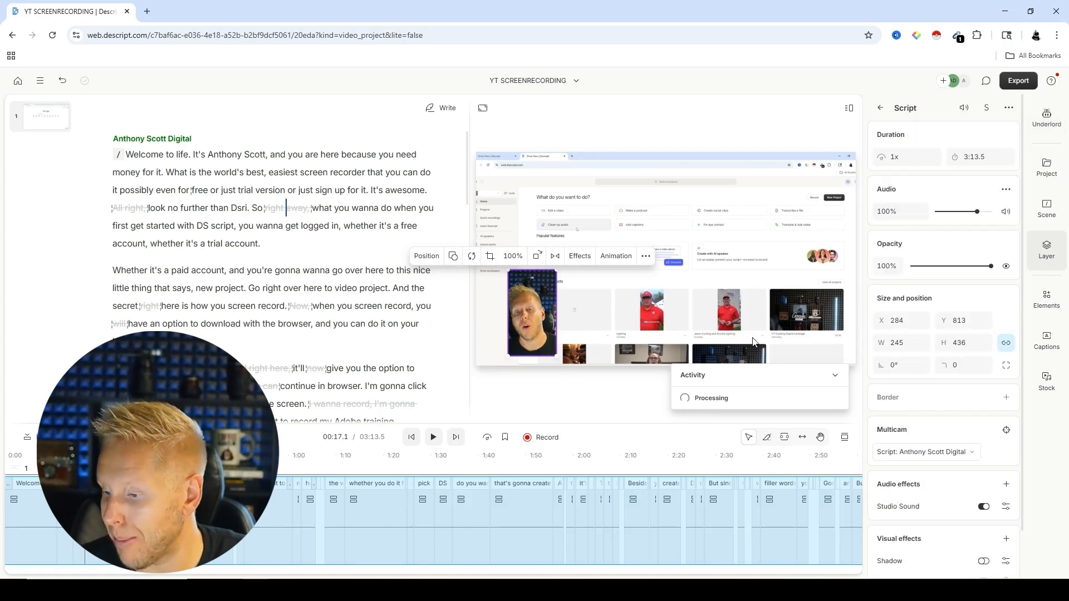
Step: Add a border of thickness 20 to the webcam layer and colour it bright cyan
scroll(977, 466, "down", 2)
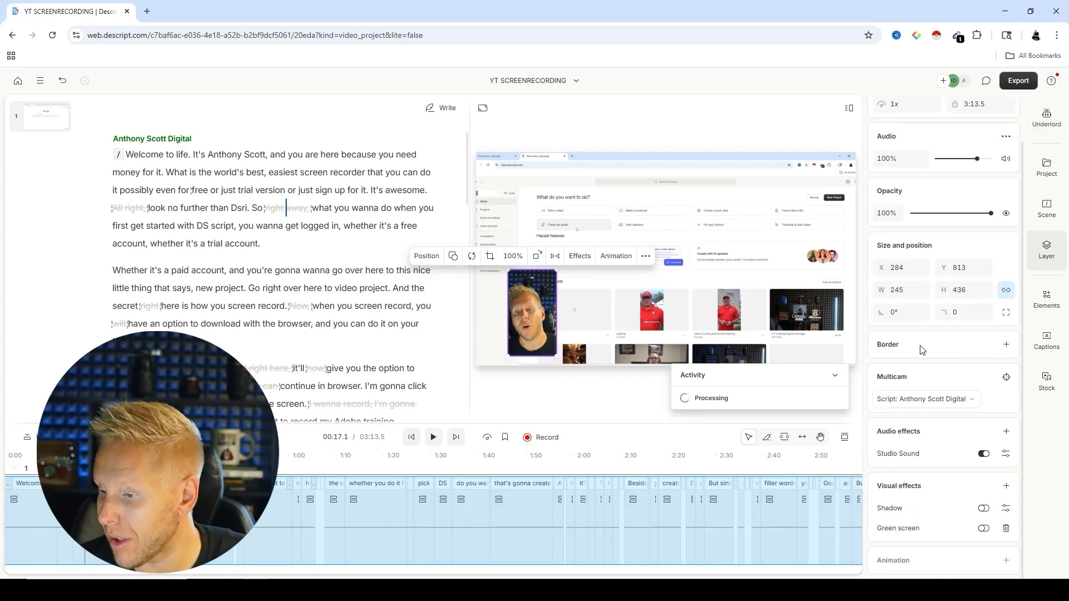
left_click(1006, 344)
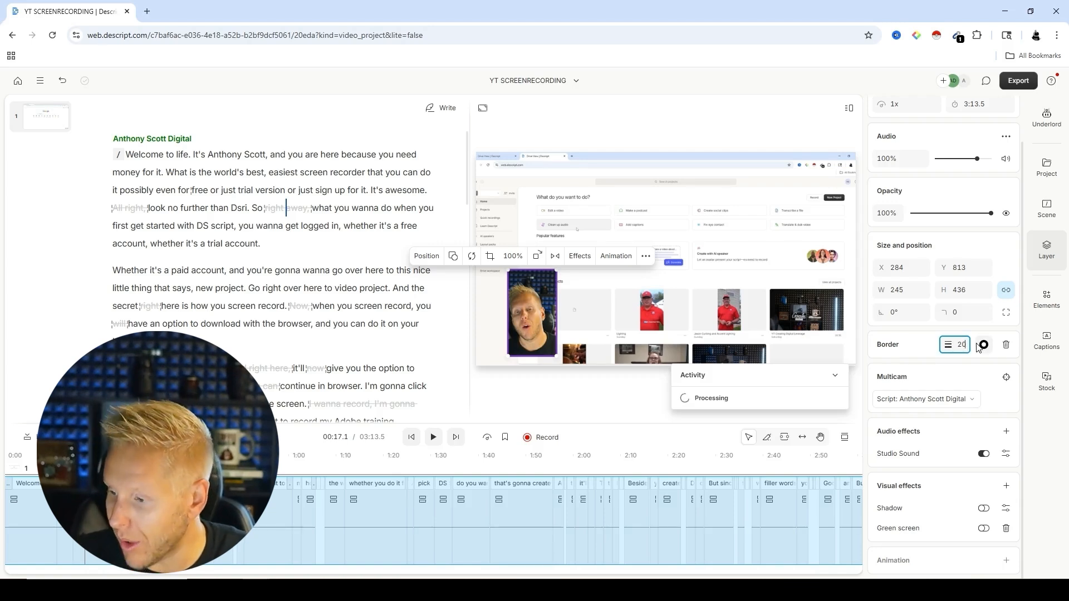
key("Return")
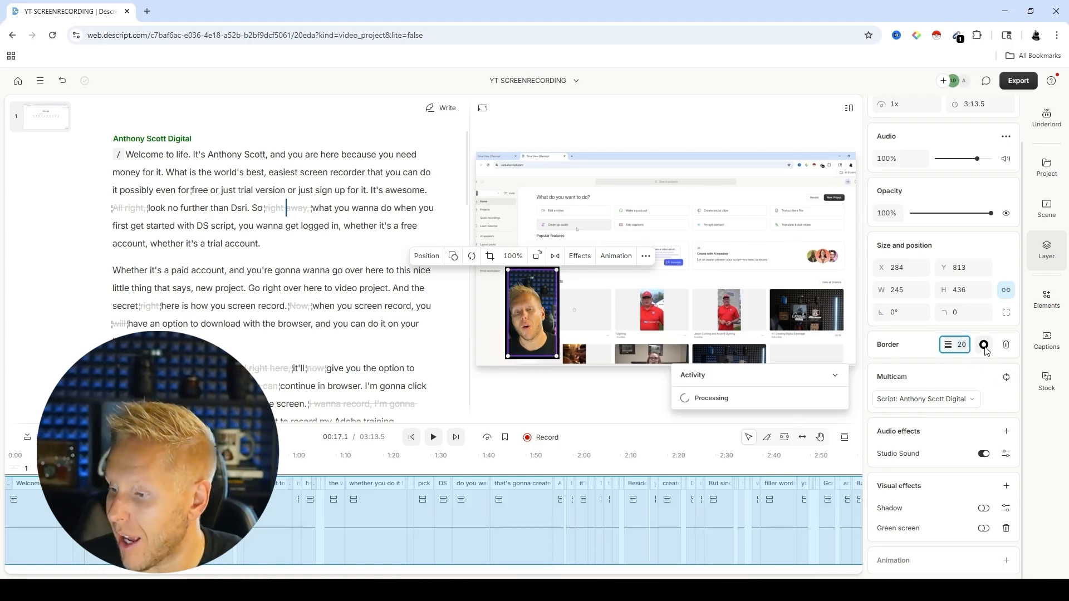
left_click(984, 346)
left_click(889, 360)
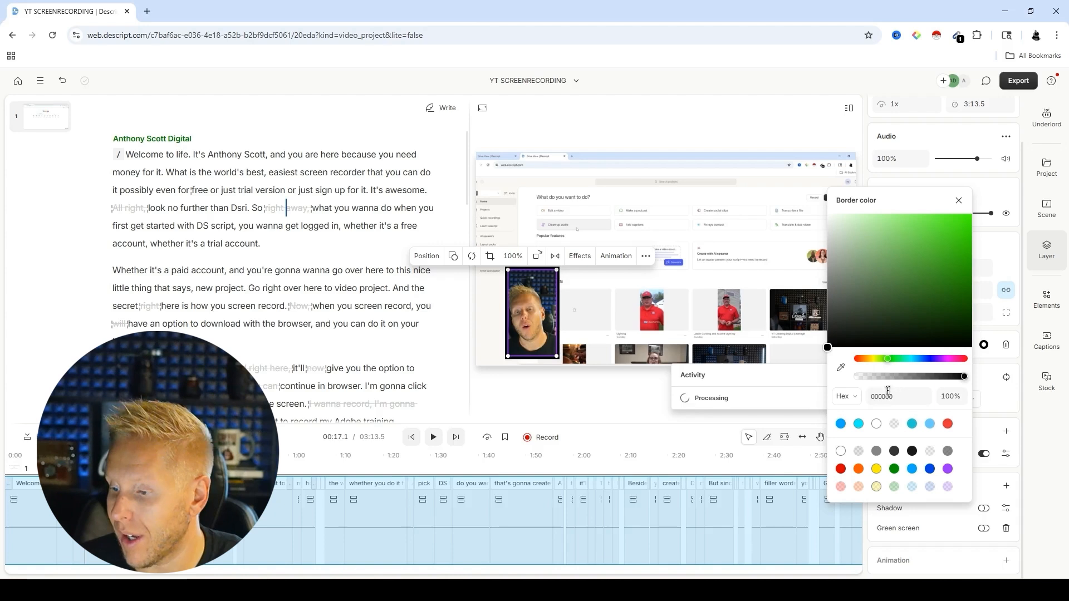
left_click(952, 214)
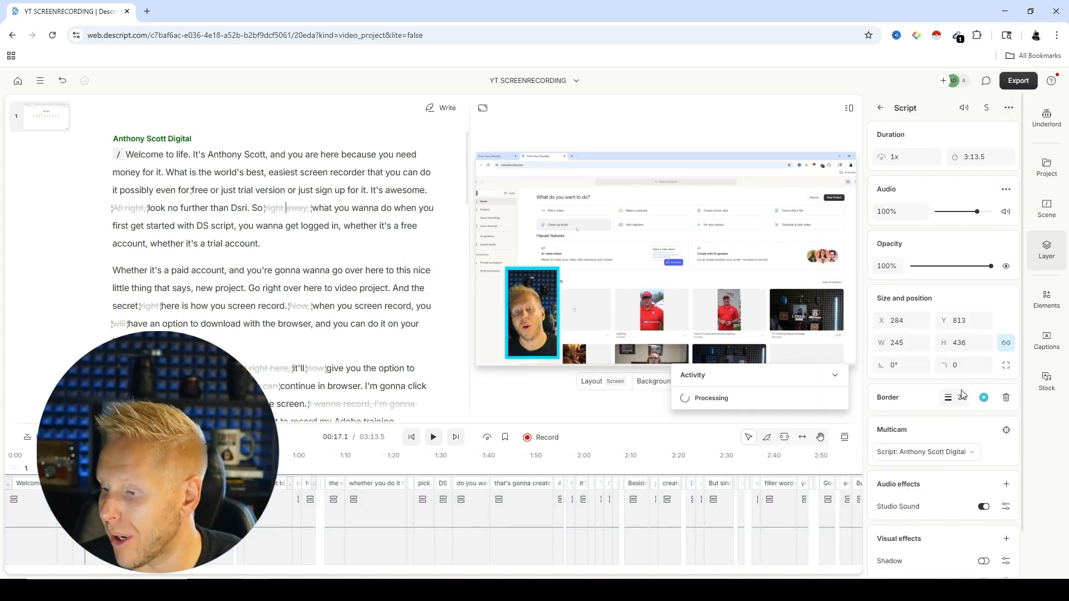
Step: Round the webcam layer's corners to a radius of 149 and move the layer to about X 1469, Y 625
left_click_drag(962, 376, 986, 364)
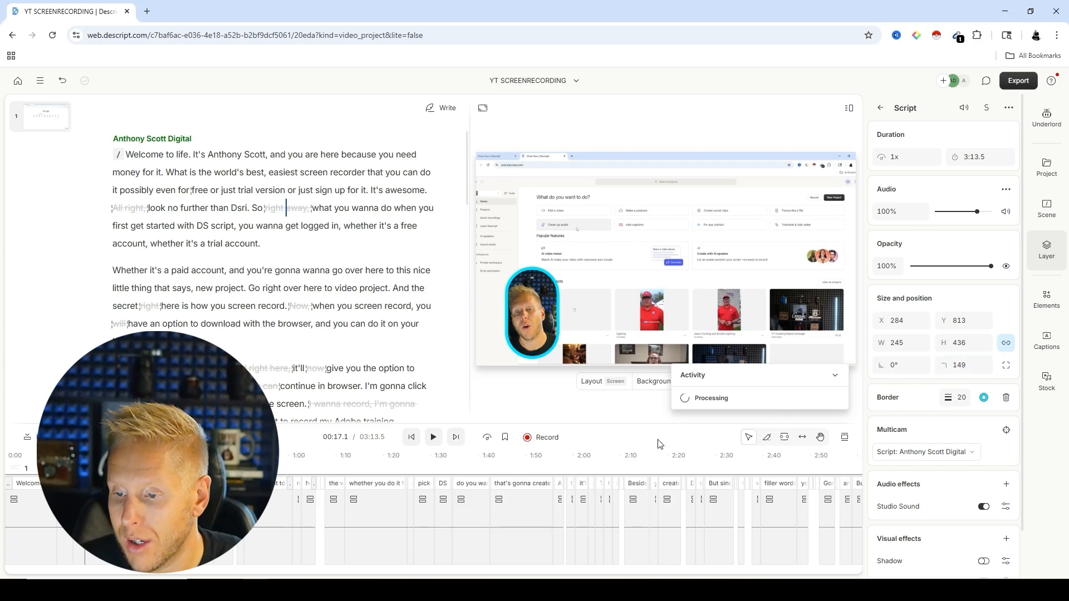
left_click(534, 315)
left_click_drag(533, 315, 759, 276)
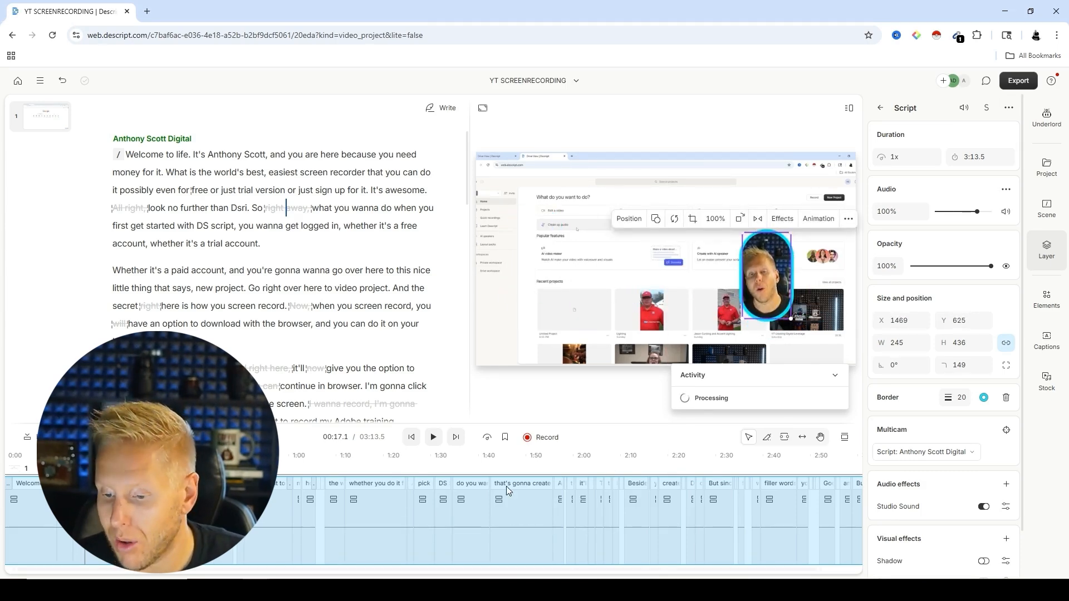
Step: Enlarge the timeline, zoom in on the script clip's waveform and briefly play the opening of the recording
double_click(274, 517)
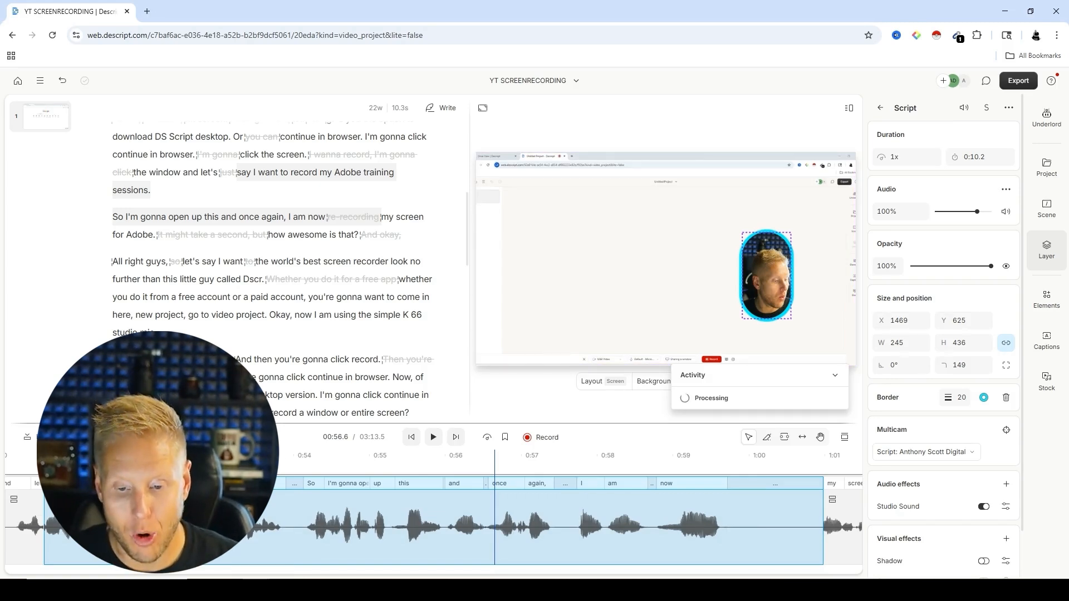
left_click_drag(380, 423, 380, 298)
left_click(399, 515)
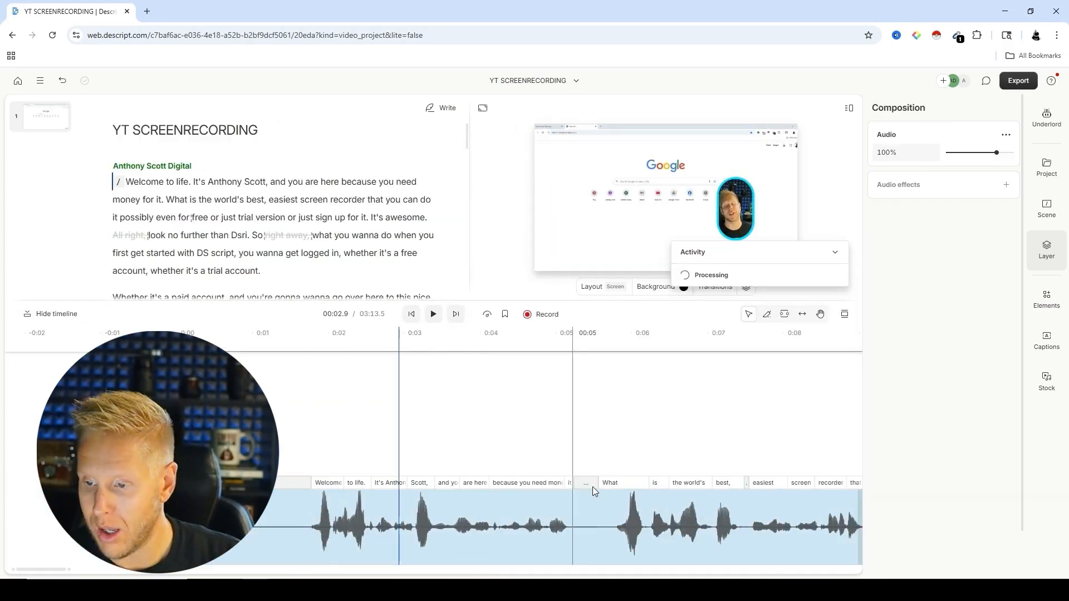
key("space")
key("space")
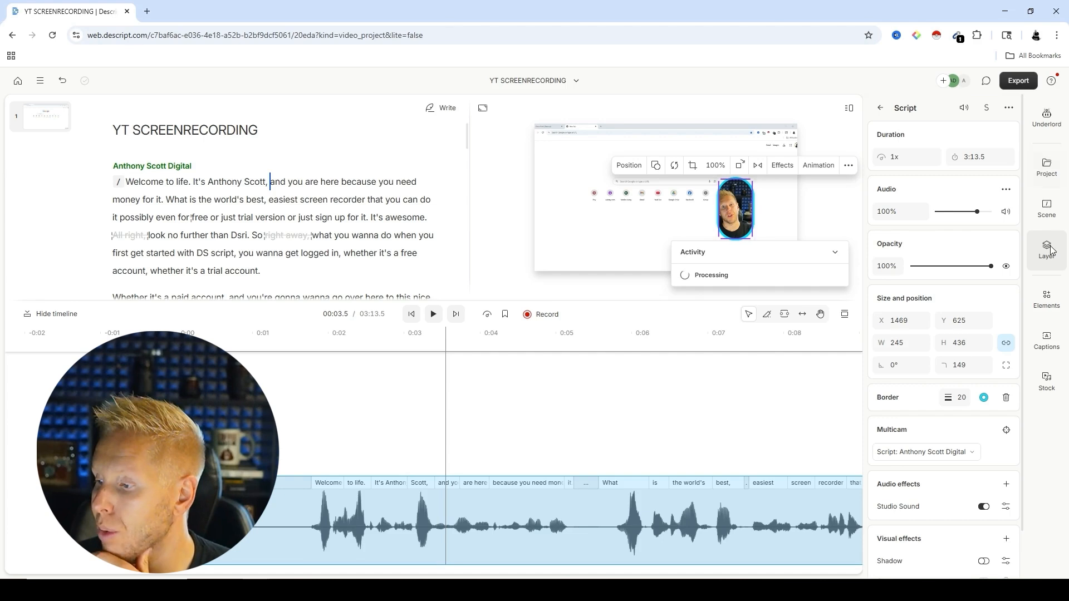
Step: Preview the separate webcam and screen recording files stored in the project
left_click(1047, 166)
left_click(962, 250)
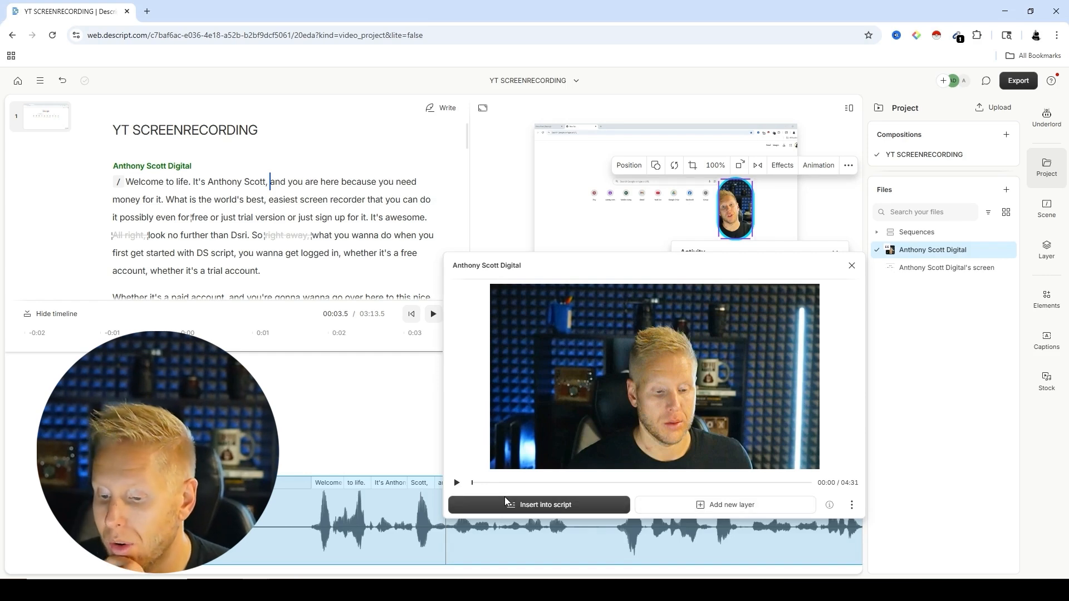
left_click(956, 268)
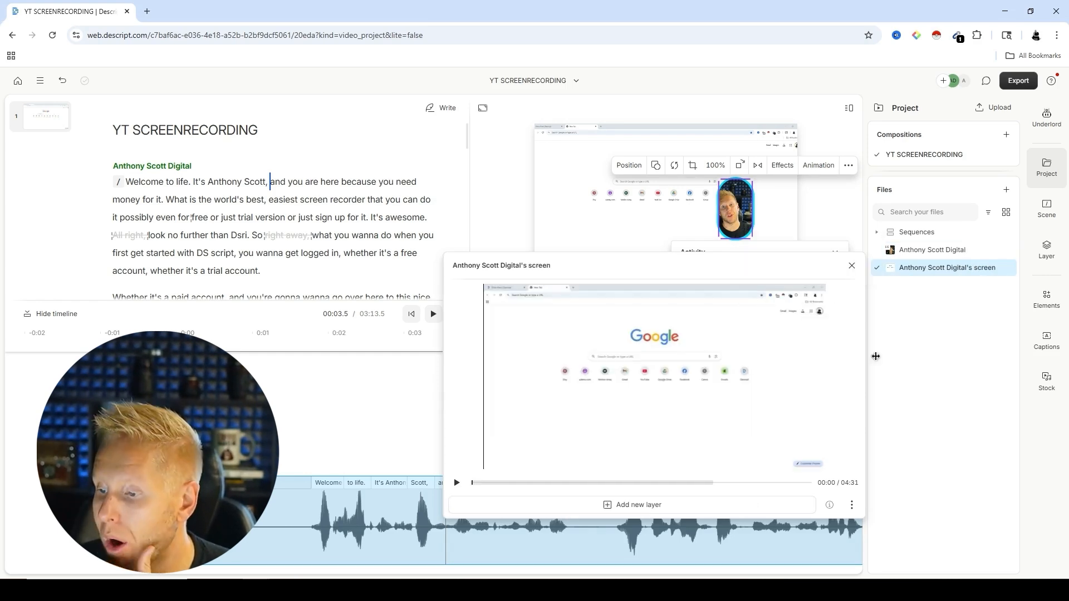
left_click(852, 265)
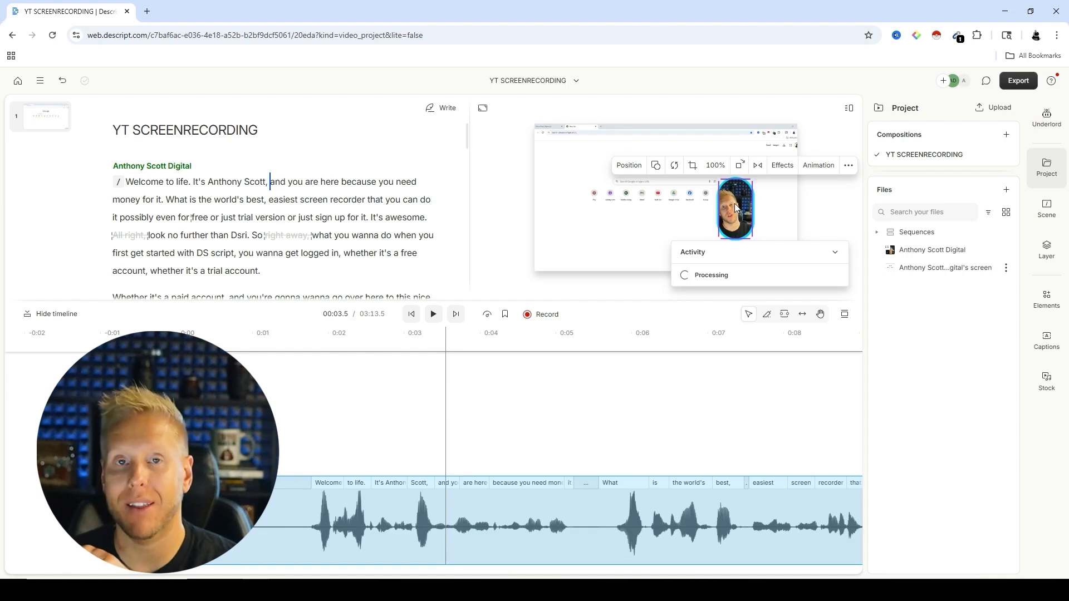
left_click(981, 251)
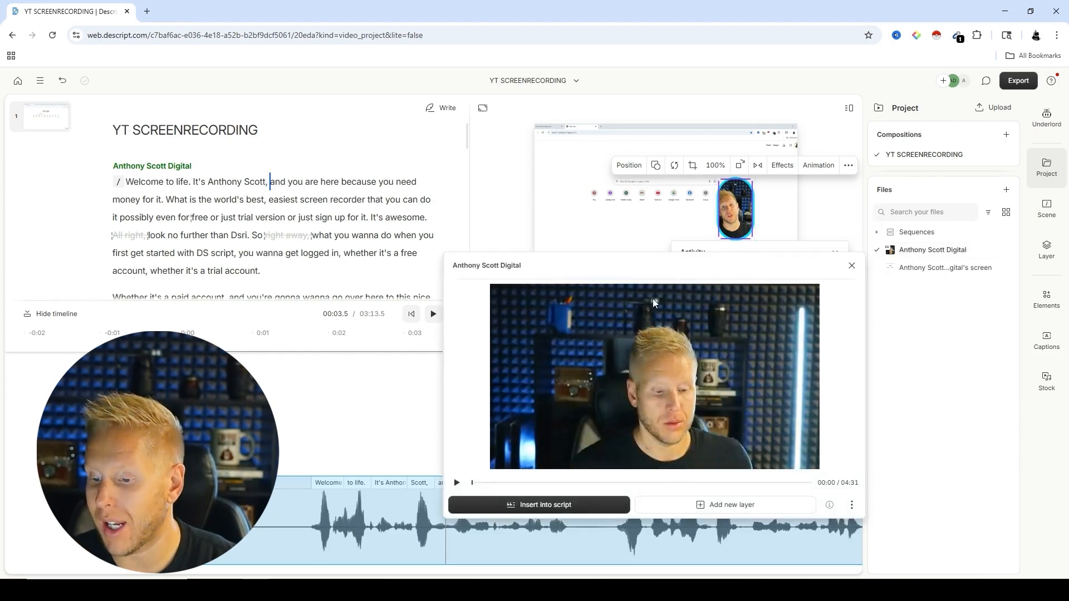
left_click(852, 266)
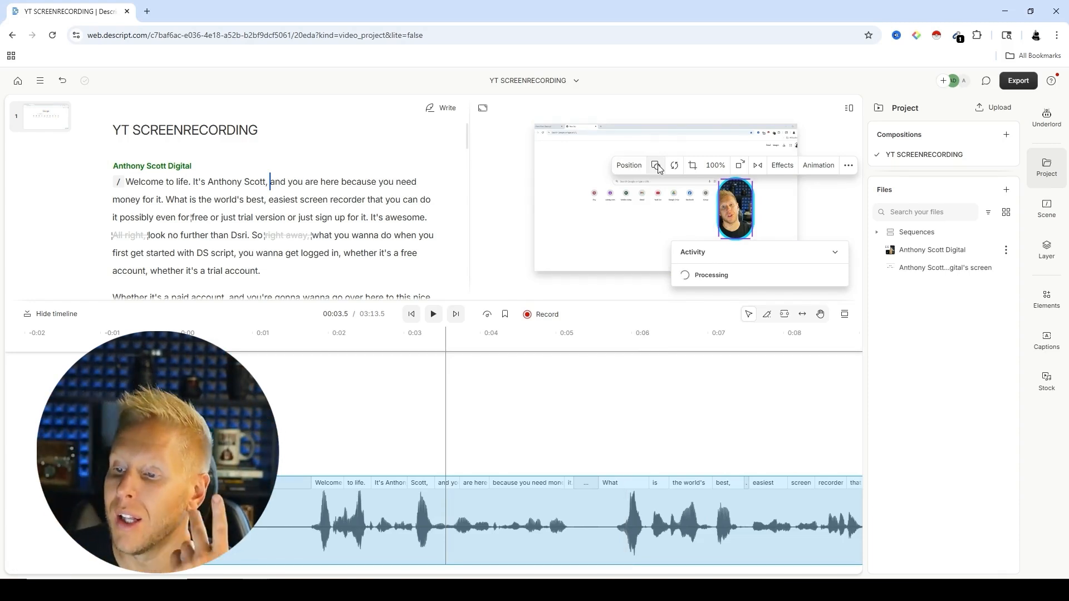
Step: Move the webcam layer closer to the canvas's right edge and enlarge it slightly from its lower-left corner
left_click_drag(739, 210, 776, 204)
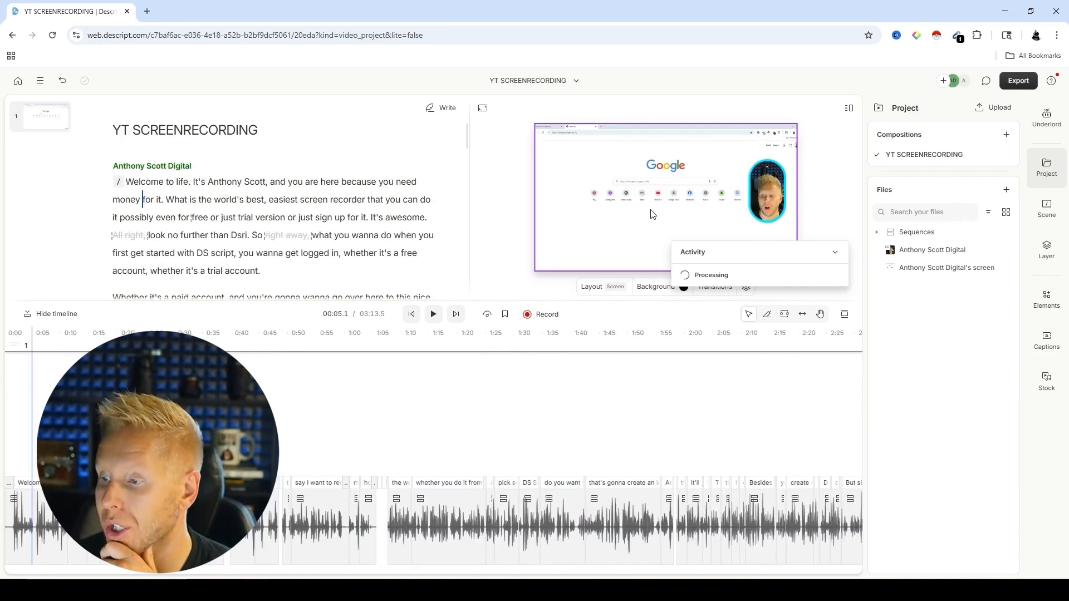
left_click(1047, 118)
left_click(772, 218)
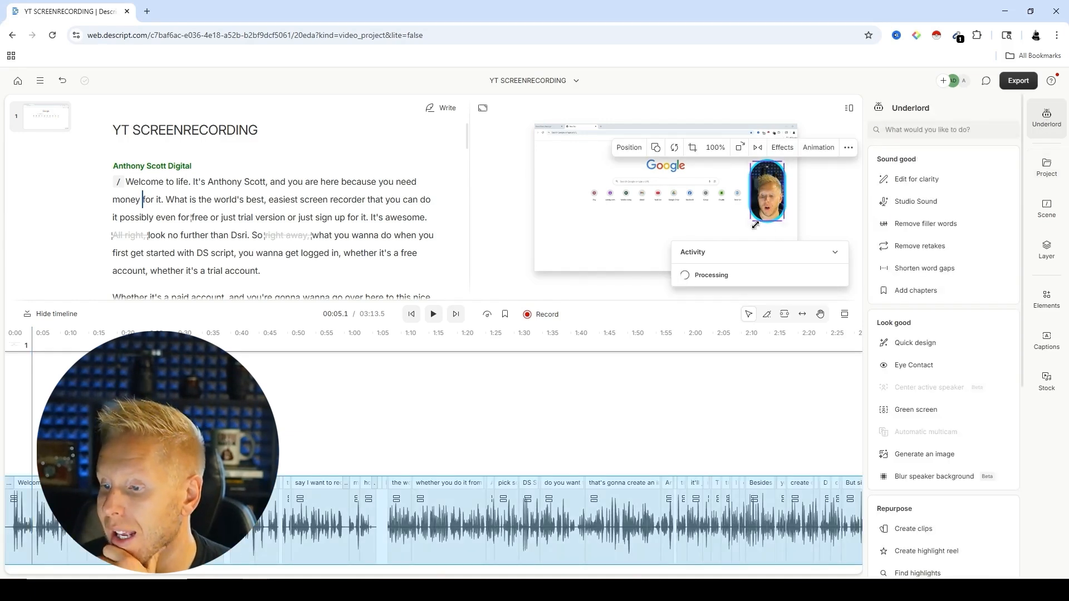
left_click_drag(749, 225, 743, 236)
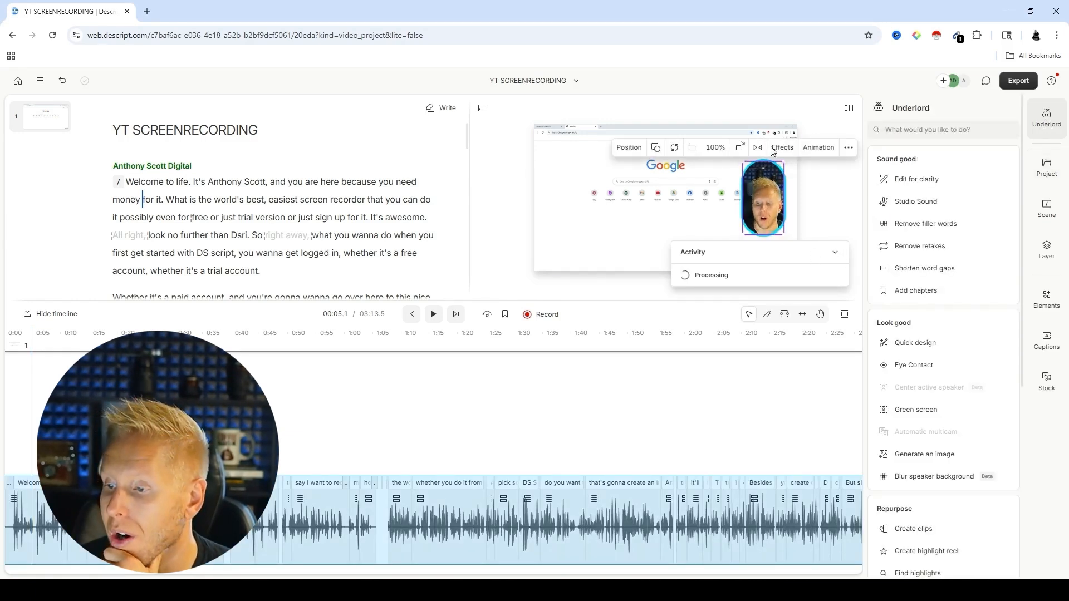
Step: Rotate the webcam layer through a full turn in 90-degree steps
left_click(740, 148)
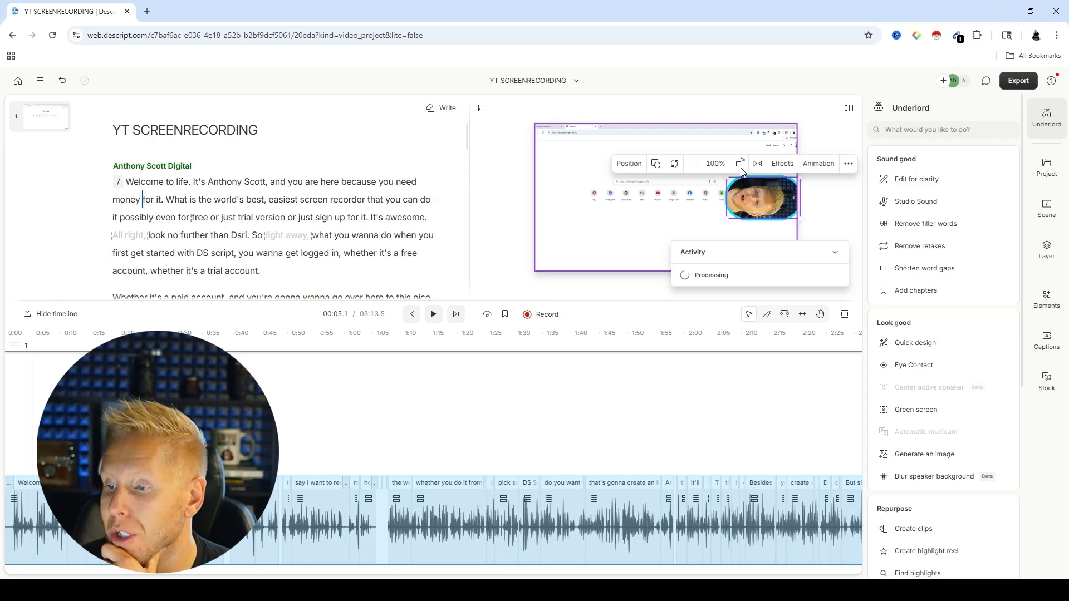
left_click(741, 161)
left_click(742, 149)
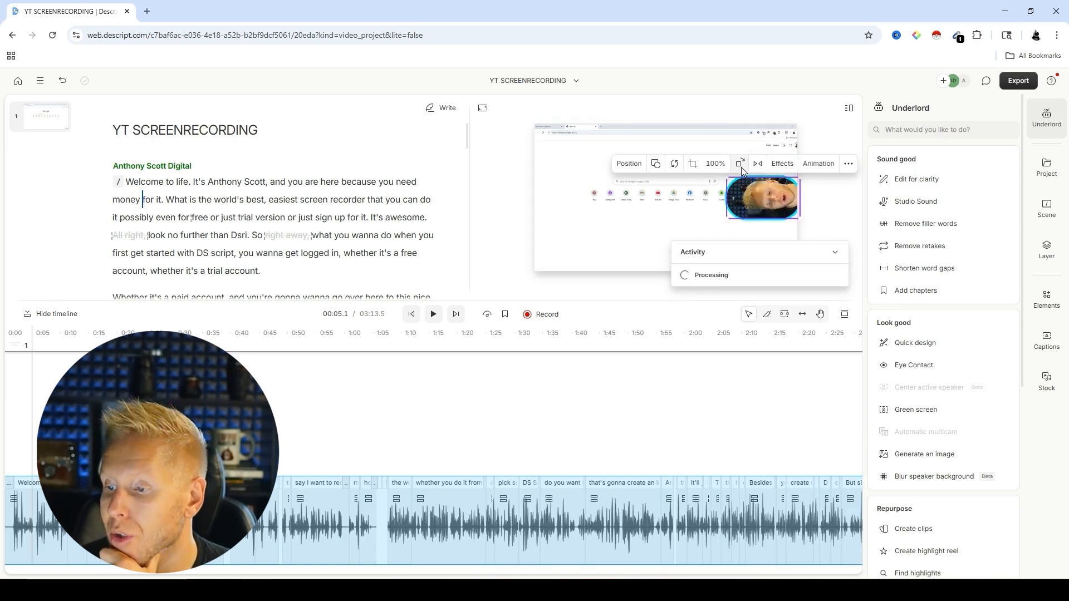
left_click(740, 165)
Step: Switch the composition to the Portrait 9:16 format and back to Landscape 16:9
scroll(925, 284, "down", 5)
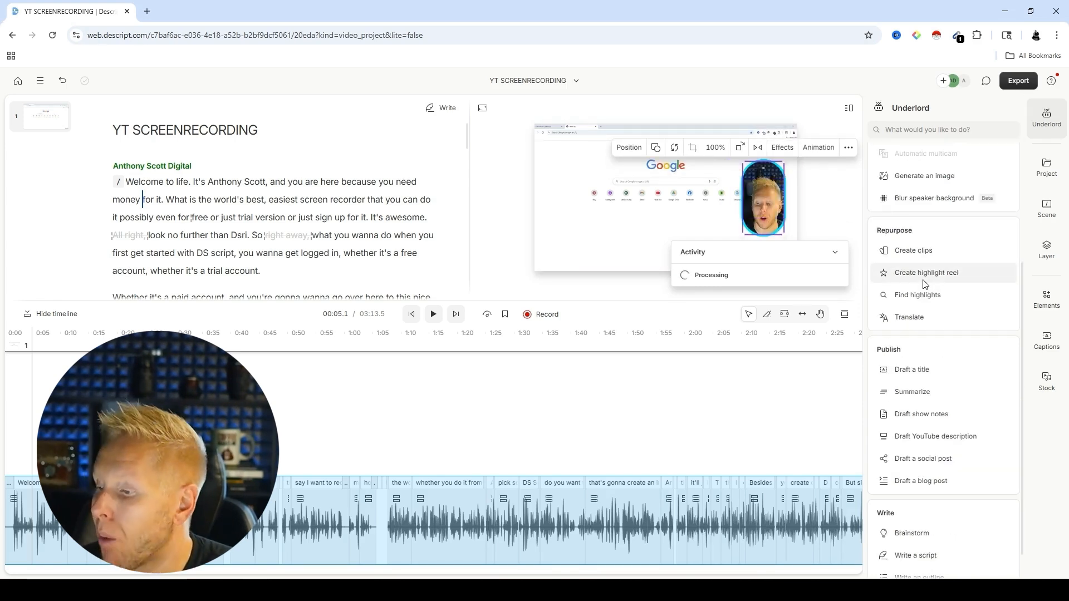
left_click(483, 107)
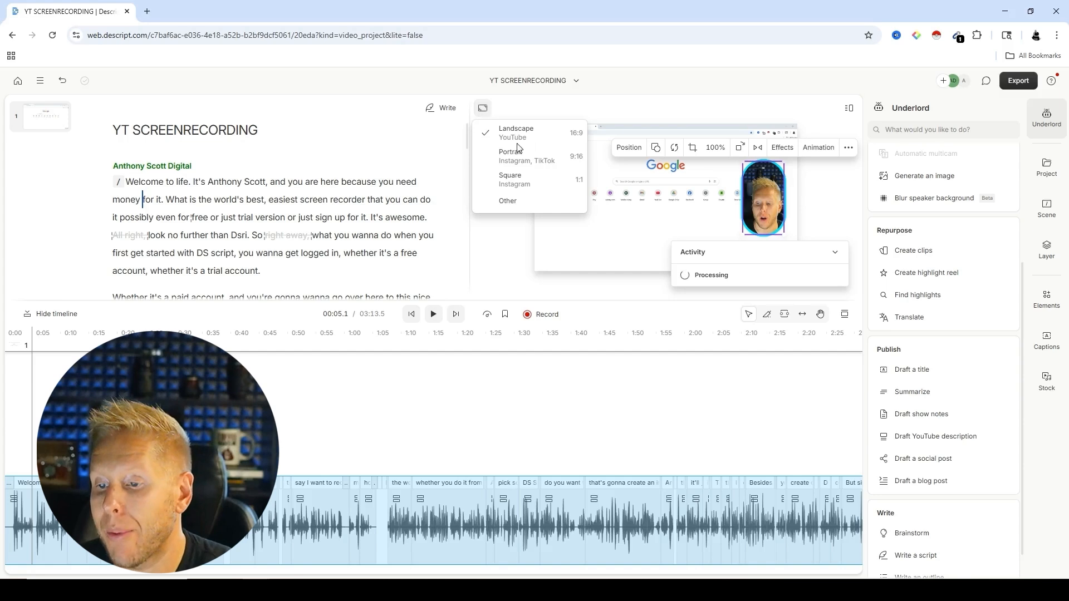
left_click(519, 159)
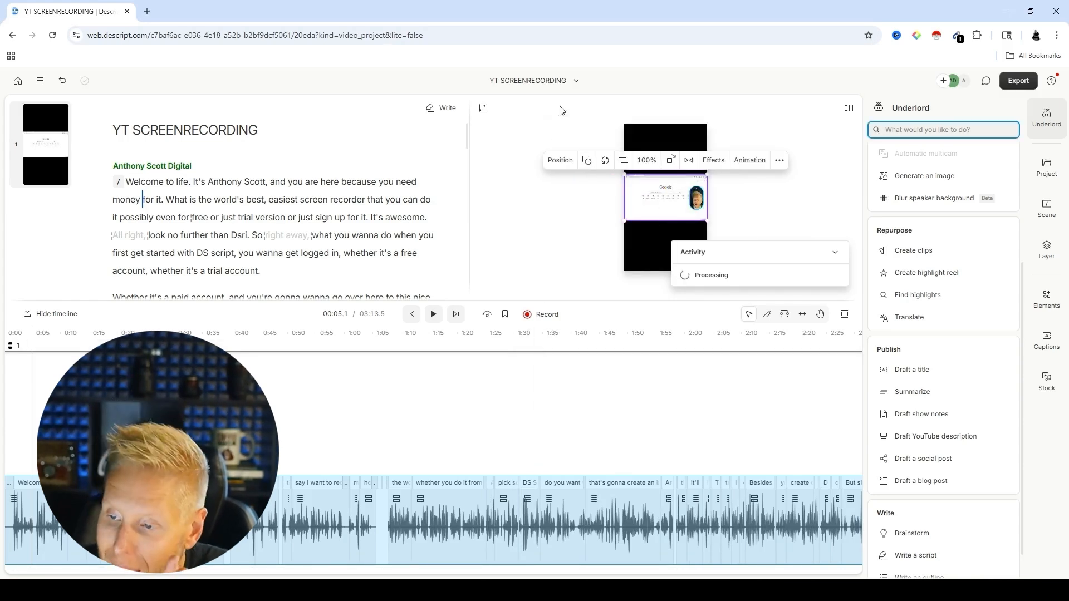
left_click(483, 109)
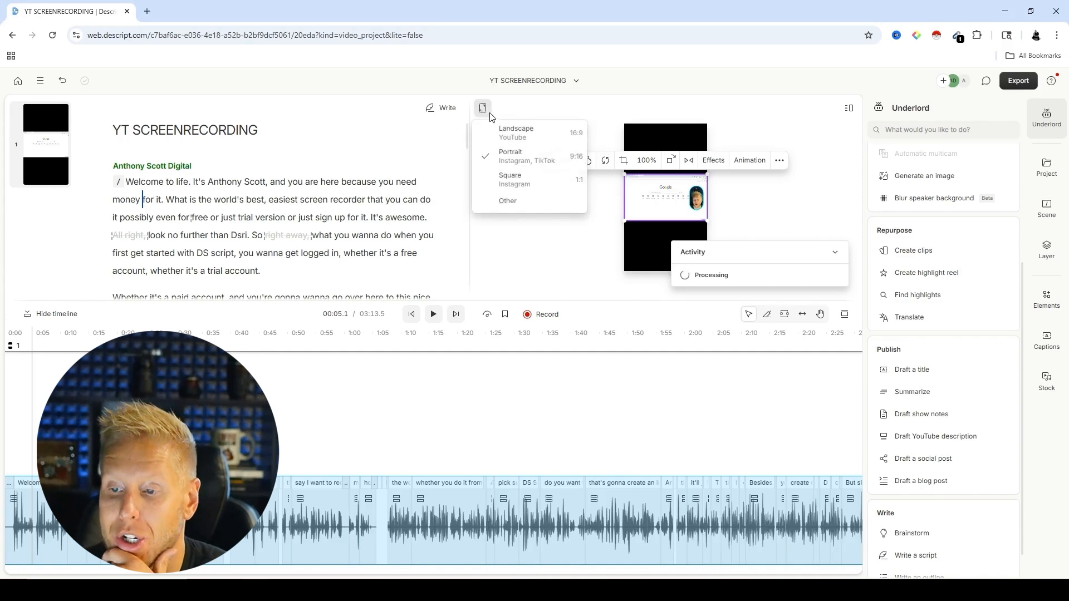
left_click(529, 137)
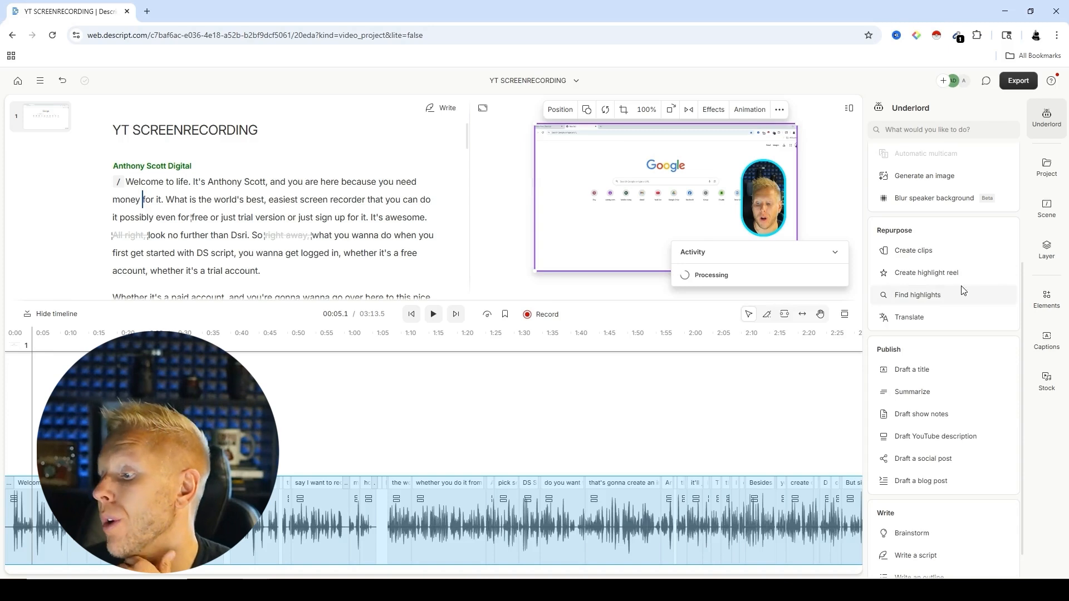
Step: Play a short stretch of the recording from about 1:26
left_click(1043, 349)
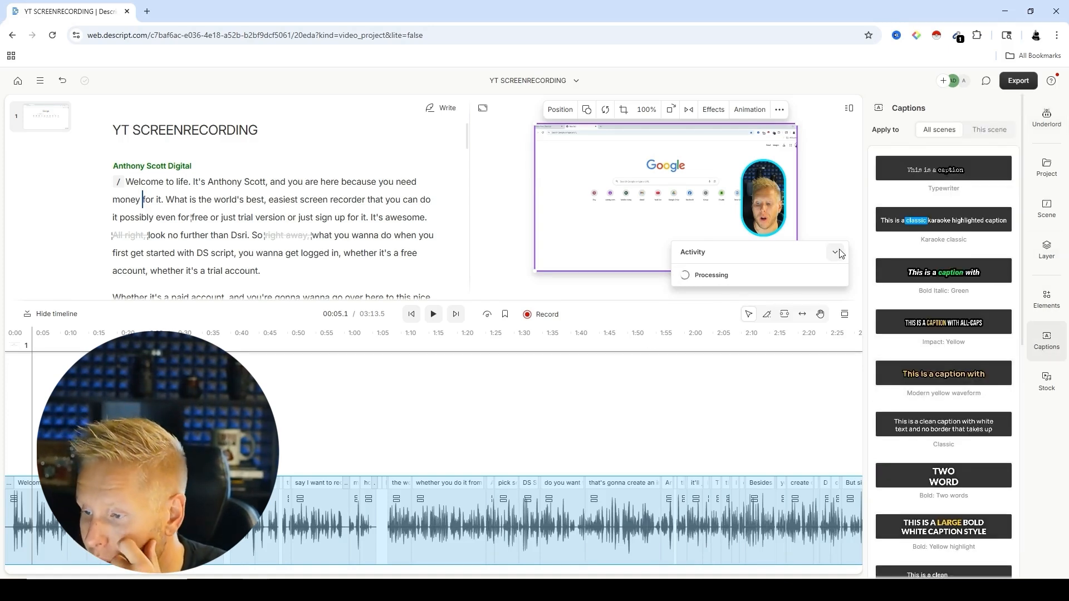
left_click(494, 389)
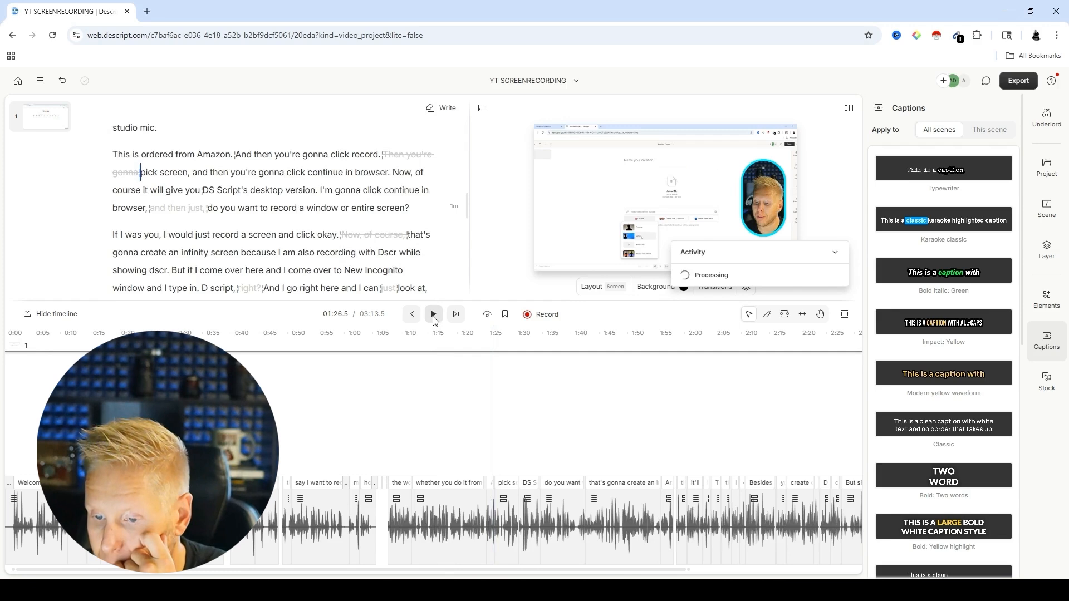
left_click(434, 314)
left_click(434, 315)
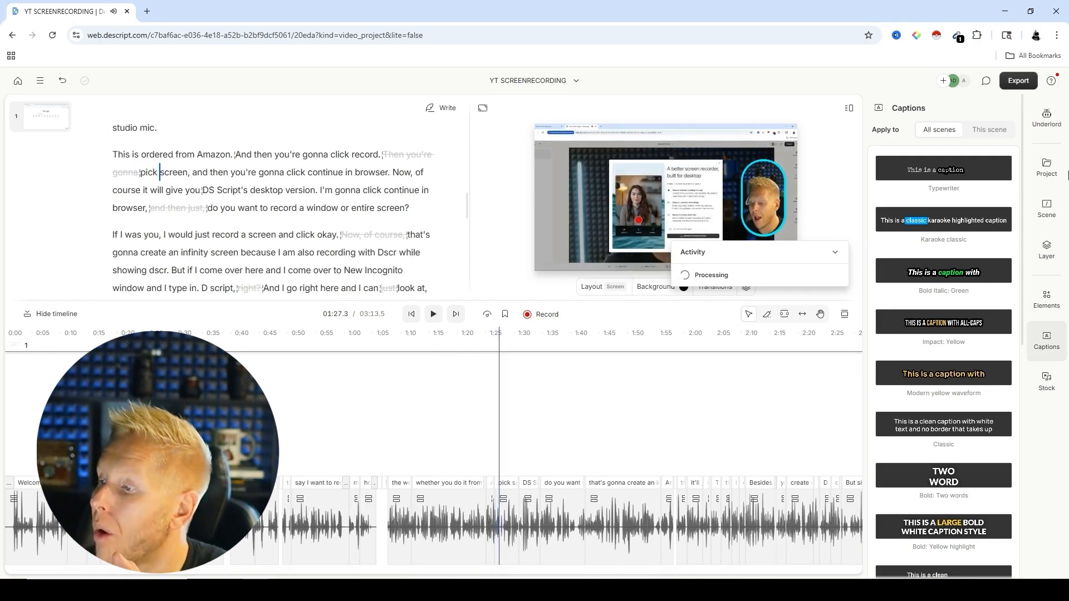
Step: Check the background processing activity and leave its list collapsed, with the Underlord tools available
left_click(1057, 131)
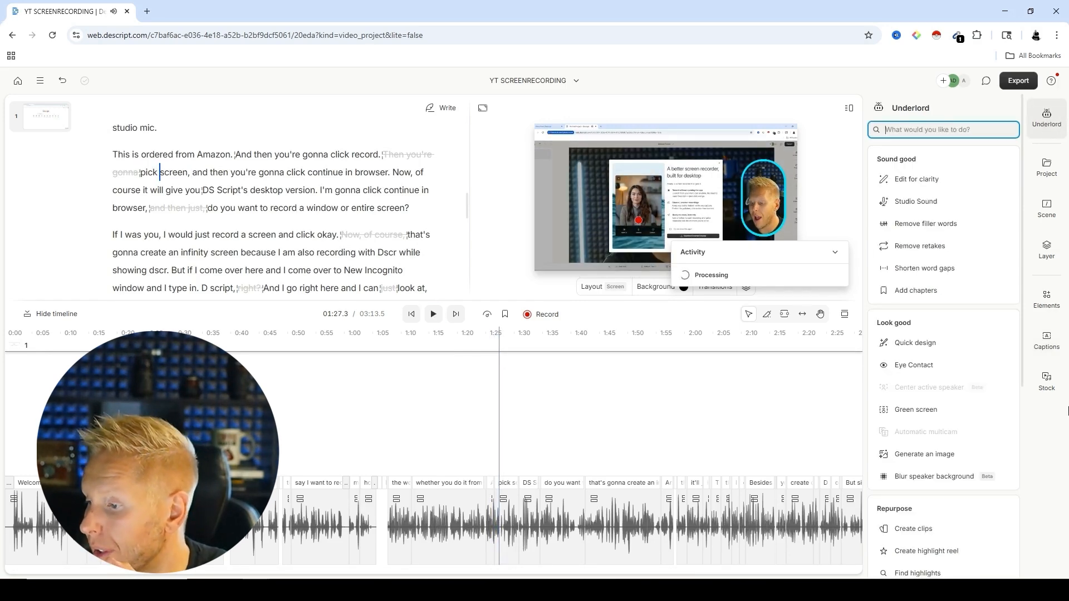
left_click(834, 252)
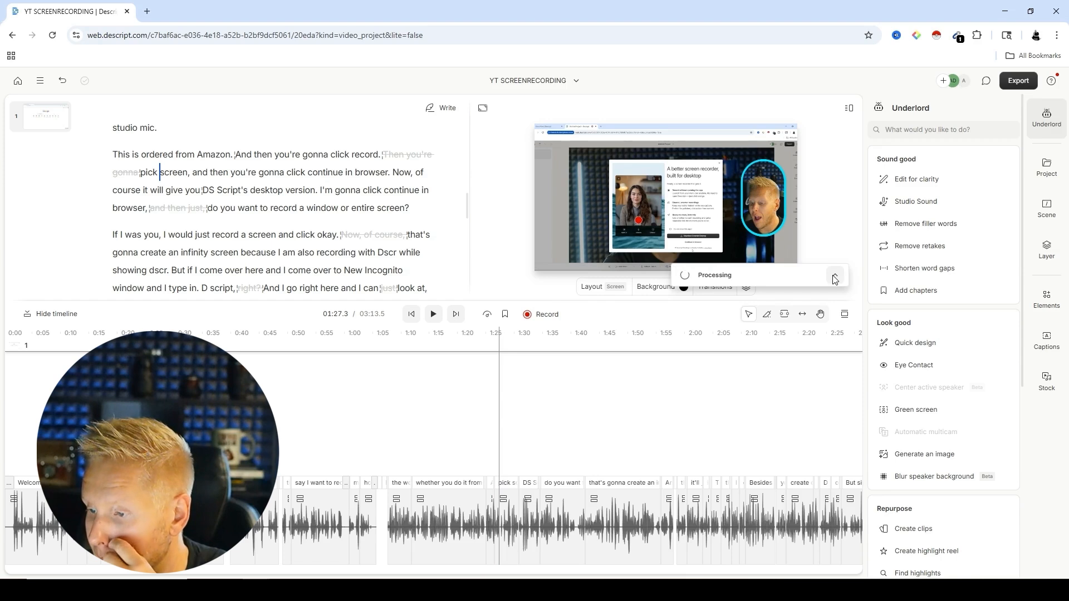
left_click(836, 278)
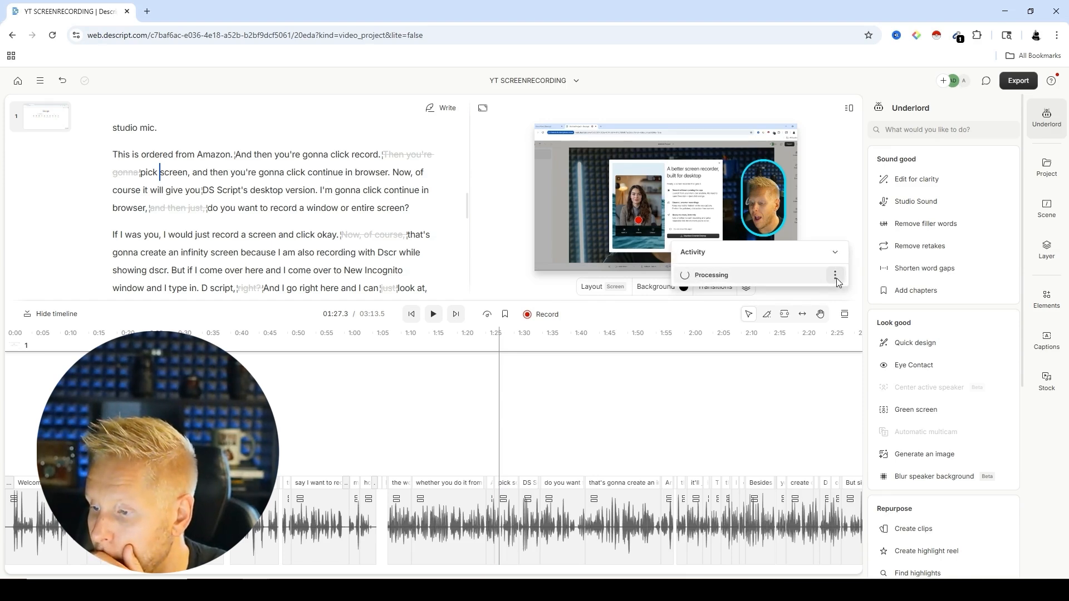
left_click(835, 275)
left_click(834, 298)
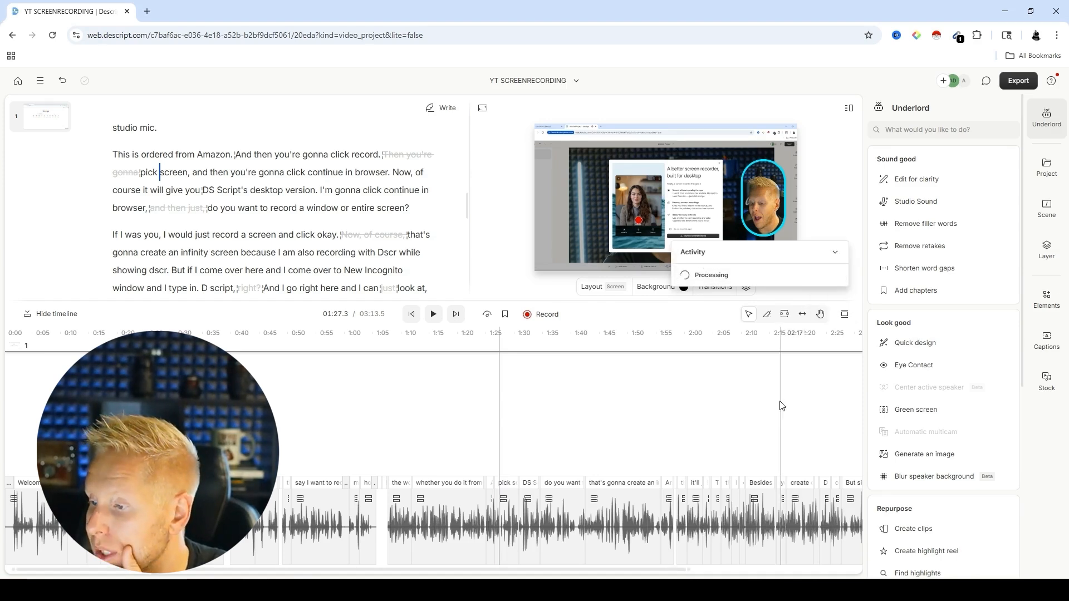
left_click(839, 254)
Step: Set the script layer's Studio Sound intensity to 0% and play the recording to hear it without enhancement
left_click(915, 202)
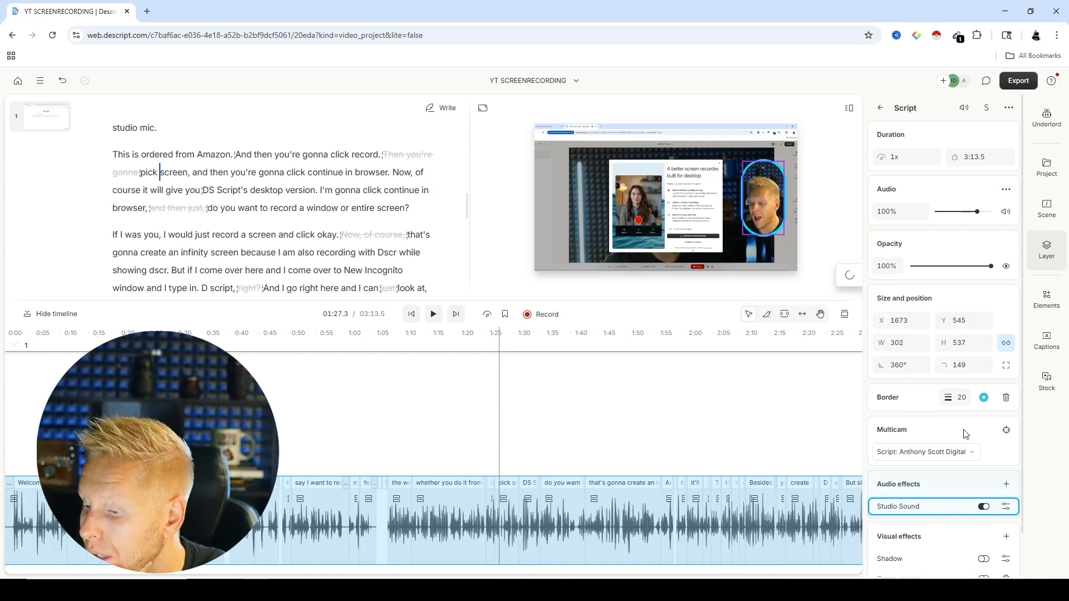
left_click(1007, 507)
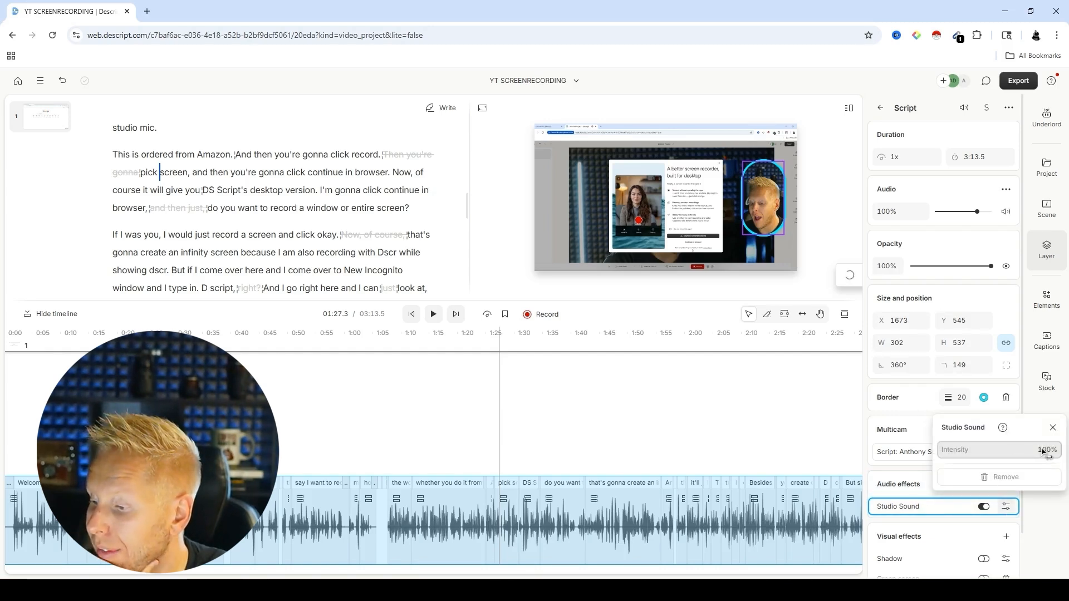
left_click_drag(1054, 459, 640, 445)
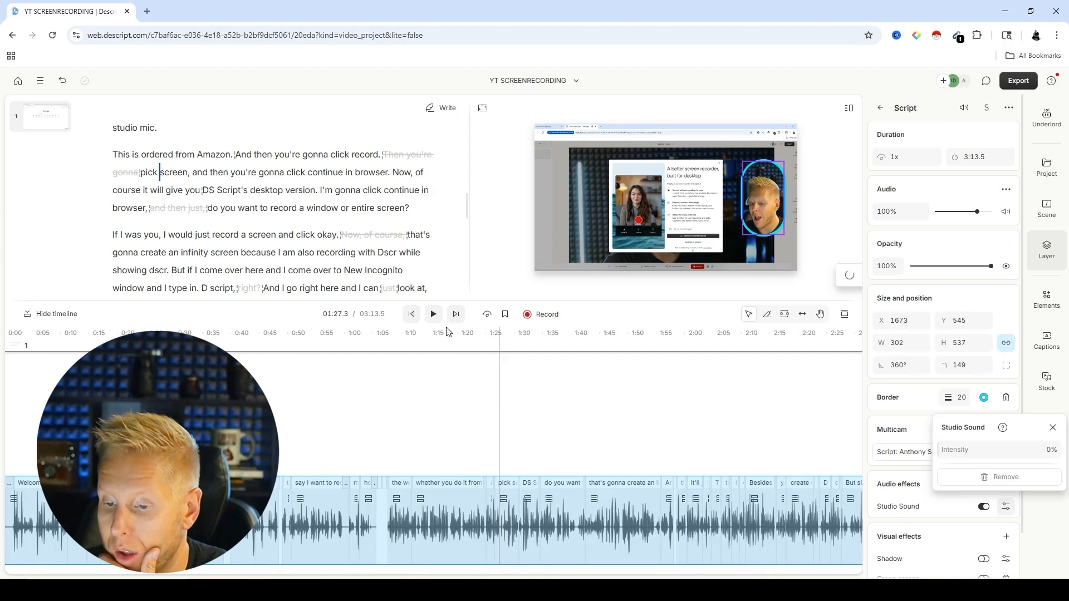
left_click(433, 314)
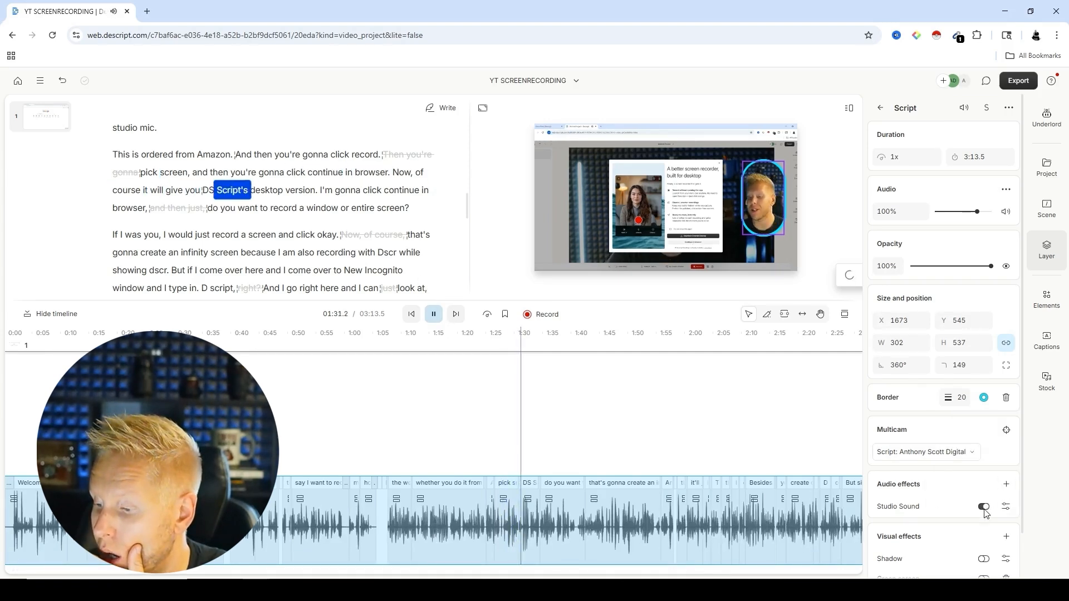
Step: Keep Studio Sound at 100% intensity and switch it off and back on during playback to compare the audio
left_click(1005, 507)
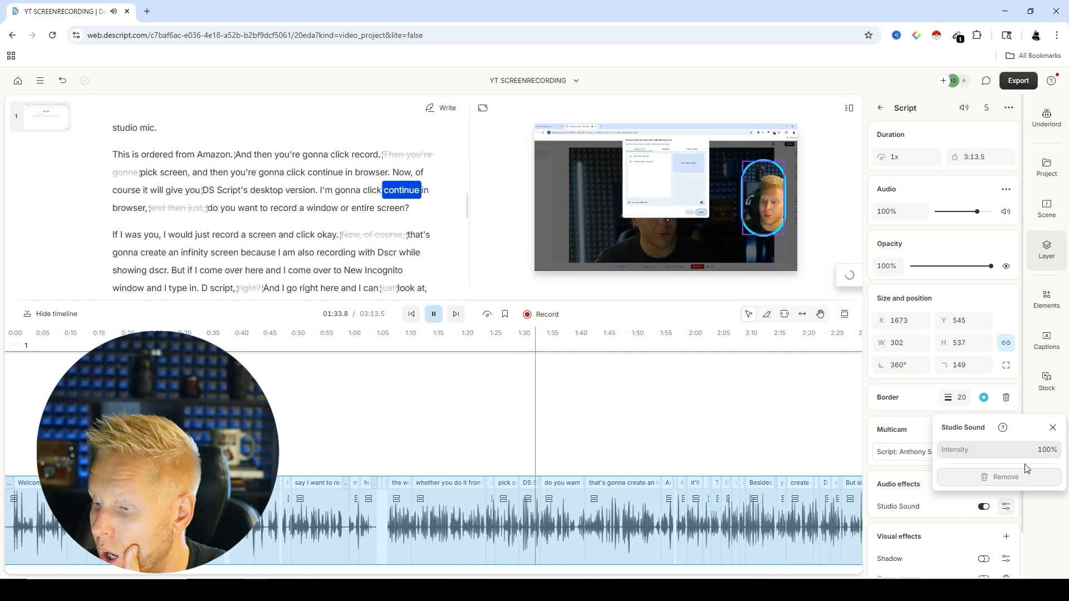
left_click(855, 469)
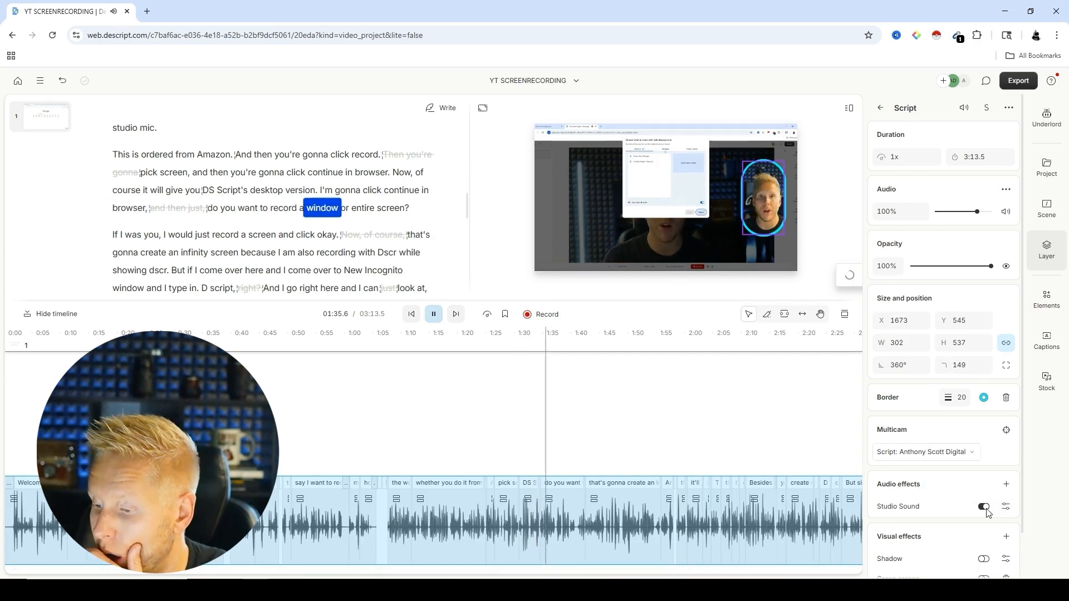
left_click(983, 507)
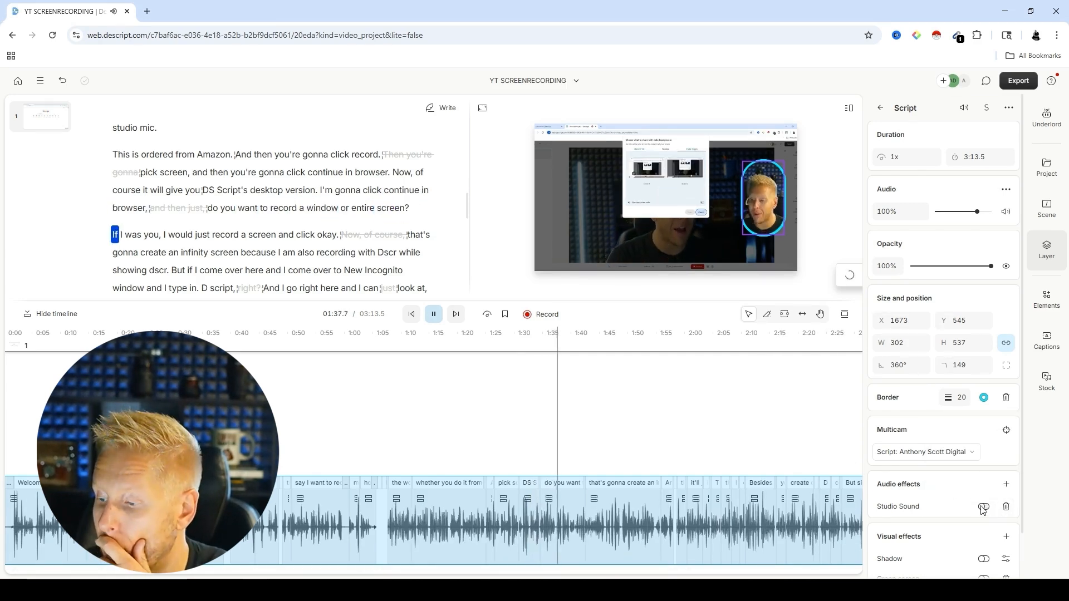
left_click(983, 507)
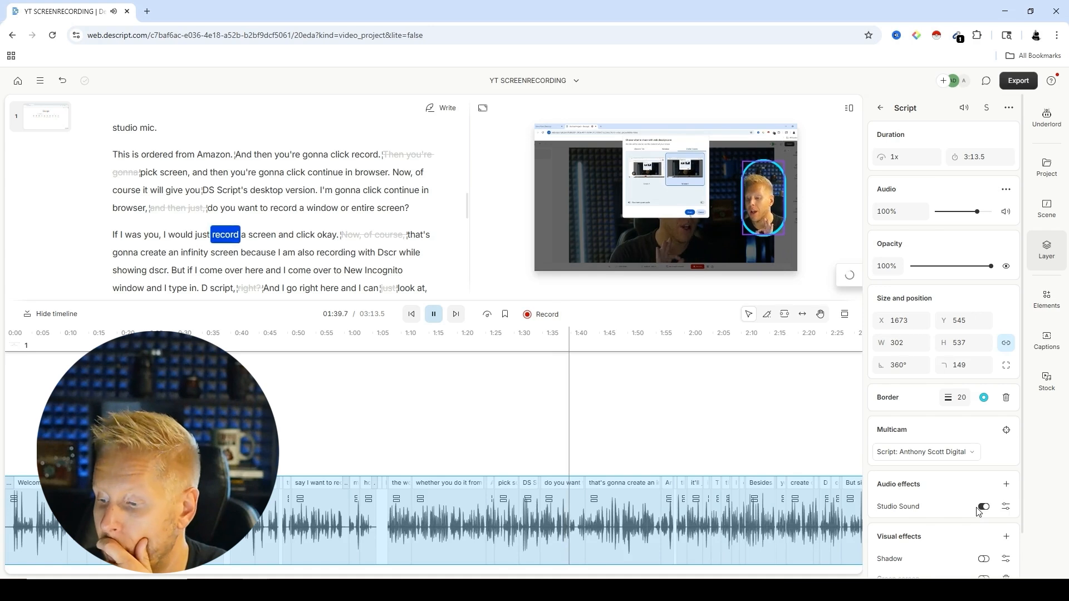
left_click(435, 316)
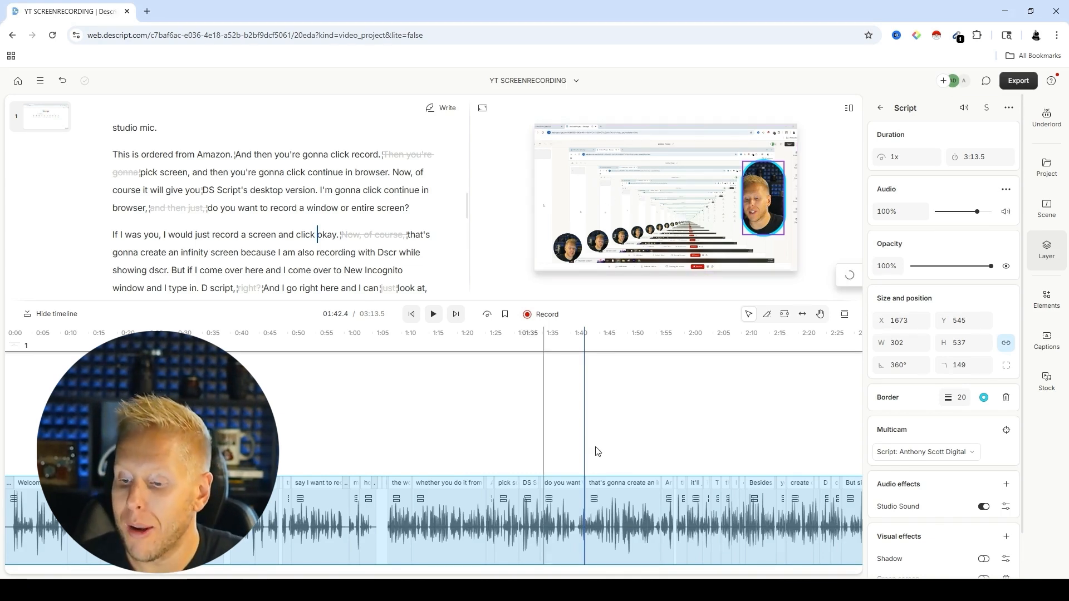
Step: Look through the available Elements and Stock media, and return the playhead to the start of the composition
double_click(768, 522)
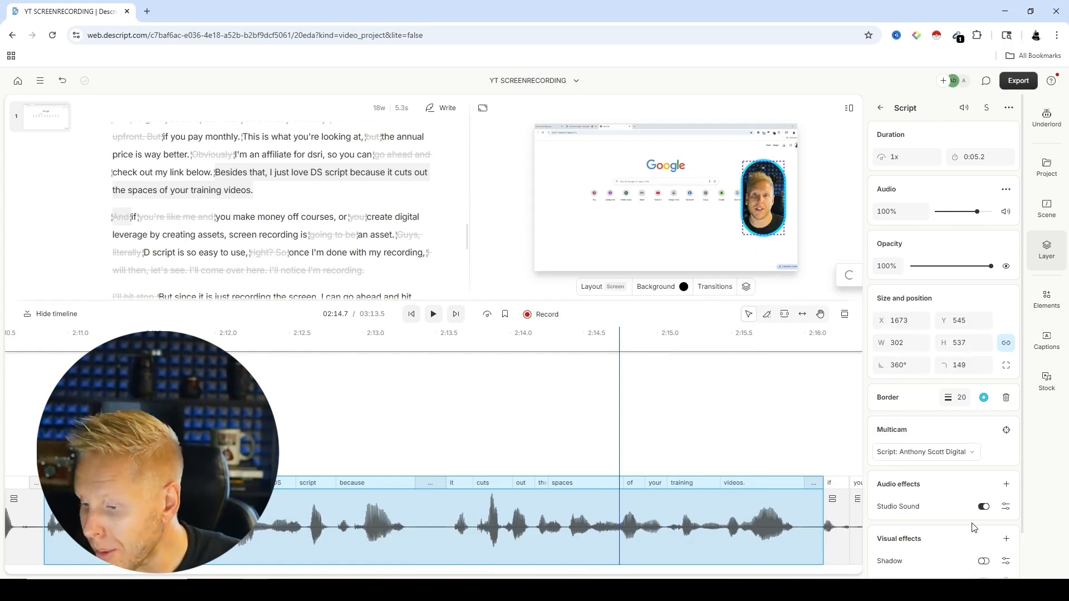
scroll(966, 505, "down", 1)
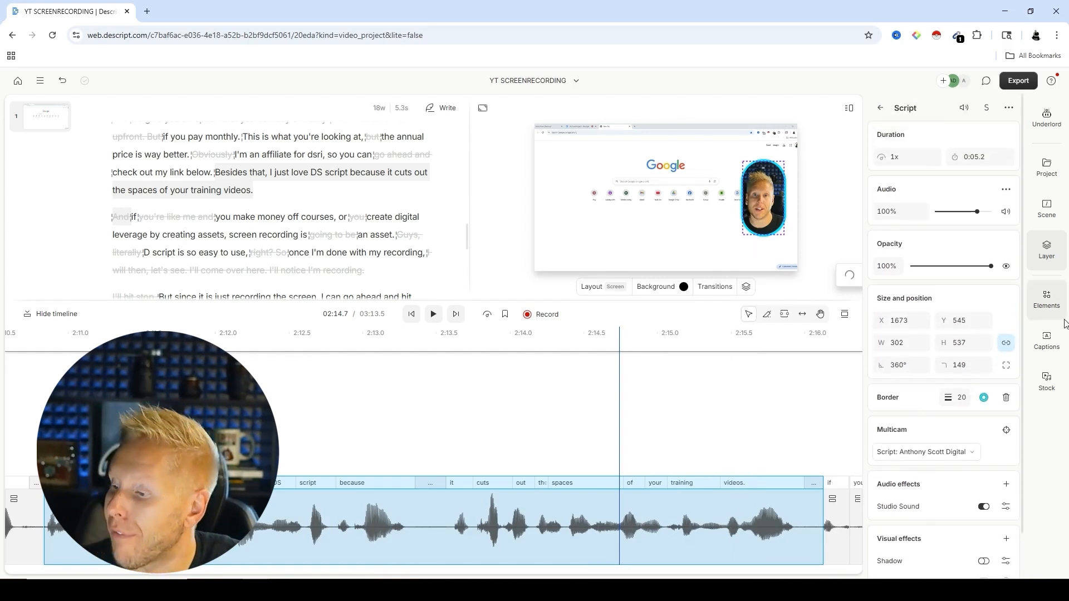
left_click(1047, 299)
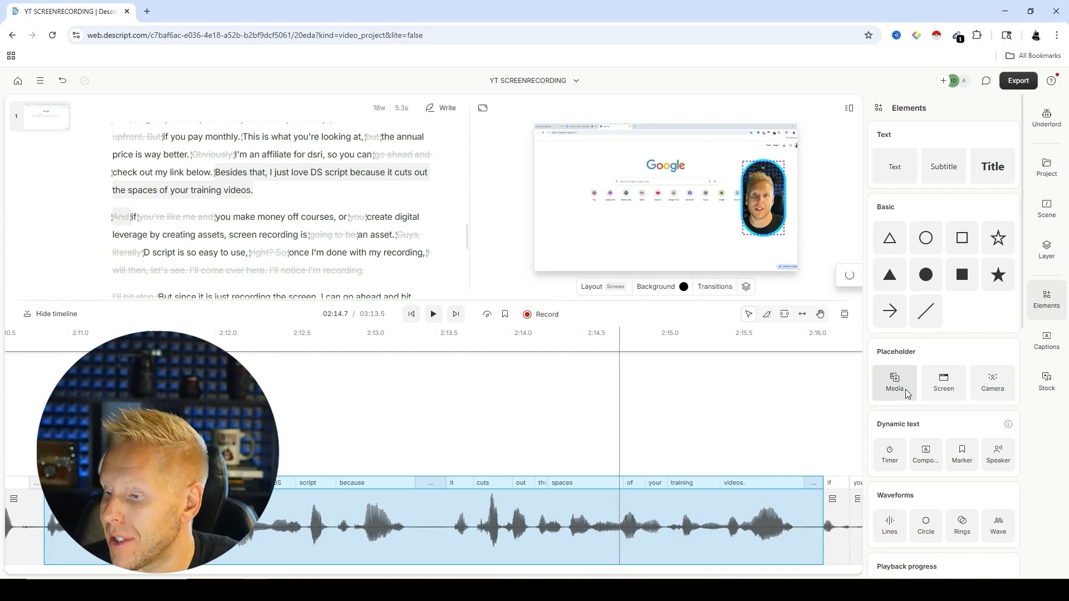
scroll(896, 401, "down", 10)
scroll(922, 471, "up", 8)
scroll(921, 471, "up", 2)
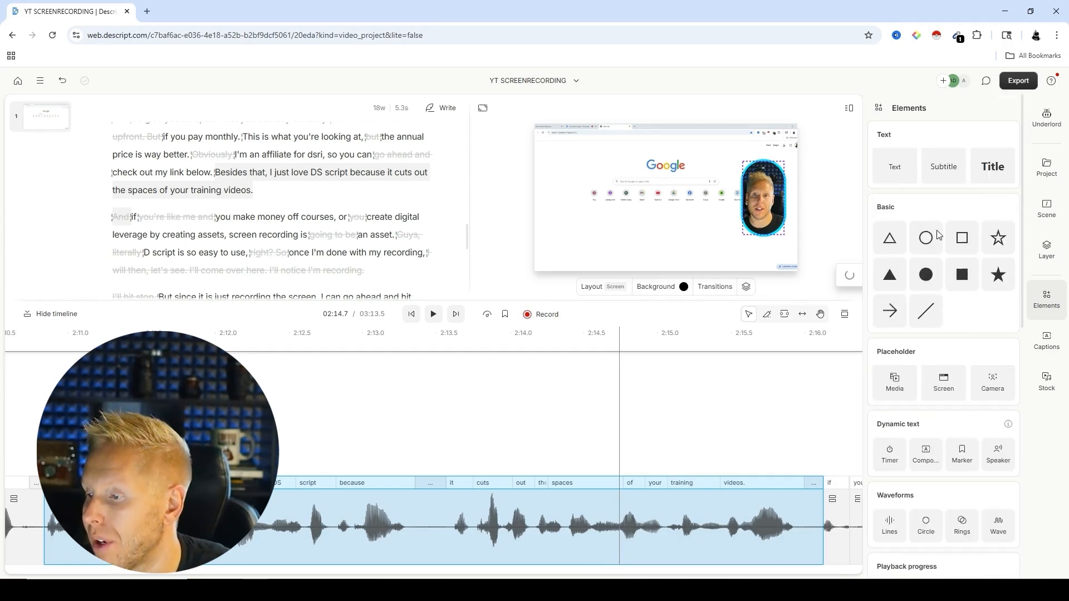
left_click(1052, 397)
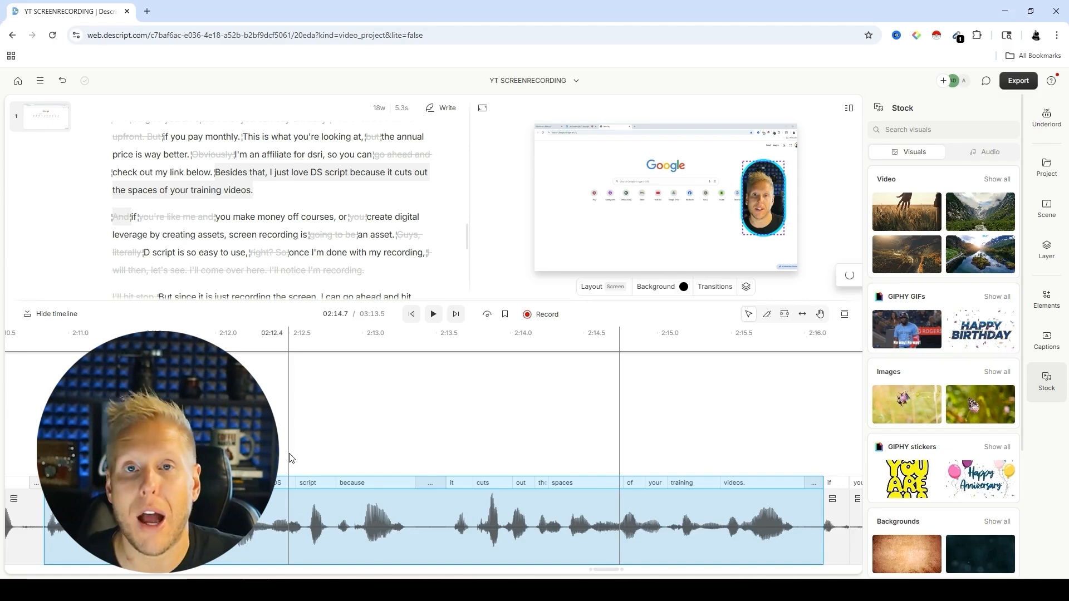
left_click(411, 314)
scroll(908, 389, "down", 1)
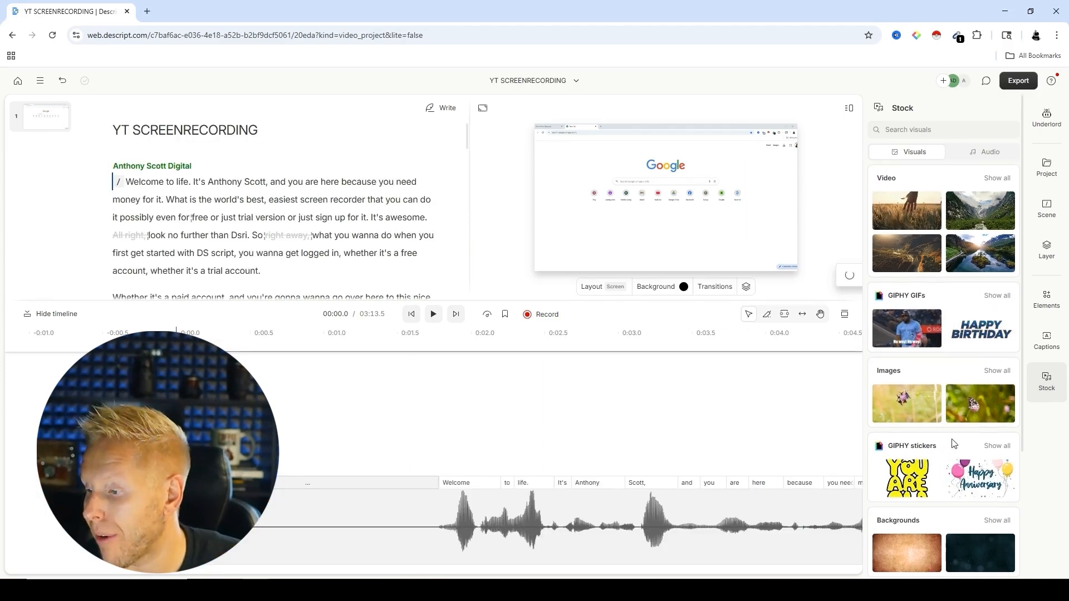
Step: Add Karaoke classic captions to all scenes and play the opening seconds to preview them
left_click(1047, 340)
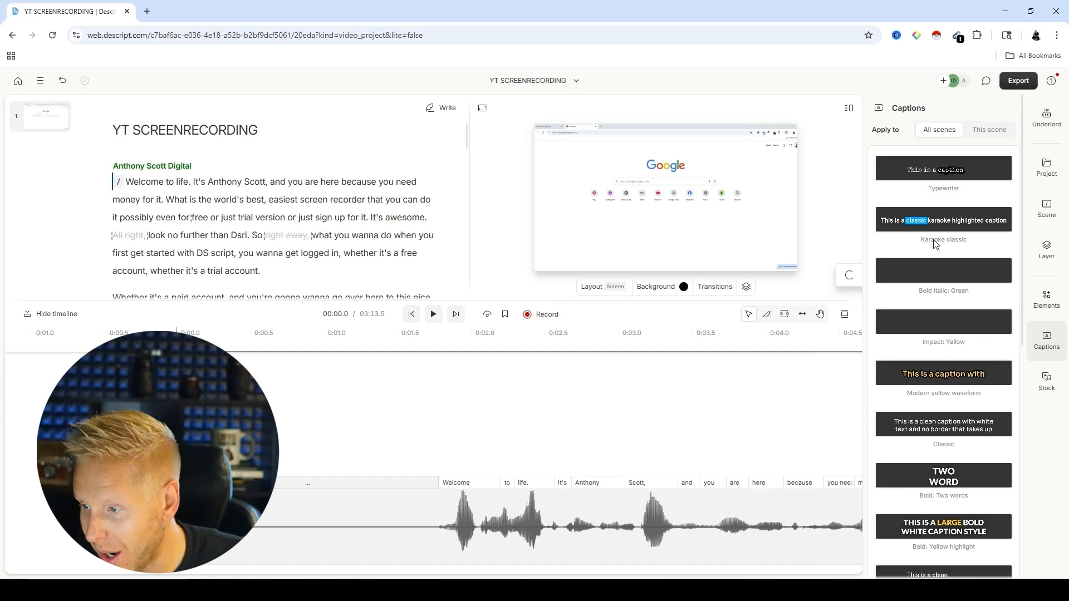
left_click(946, 214)
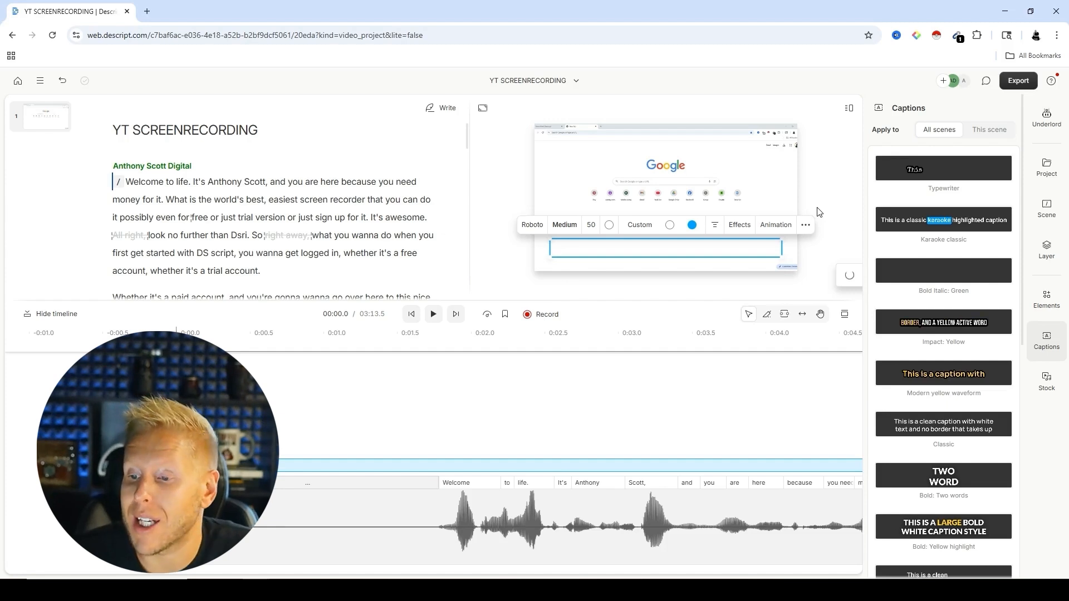
key("space")
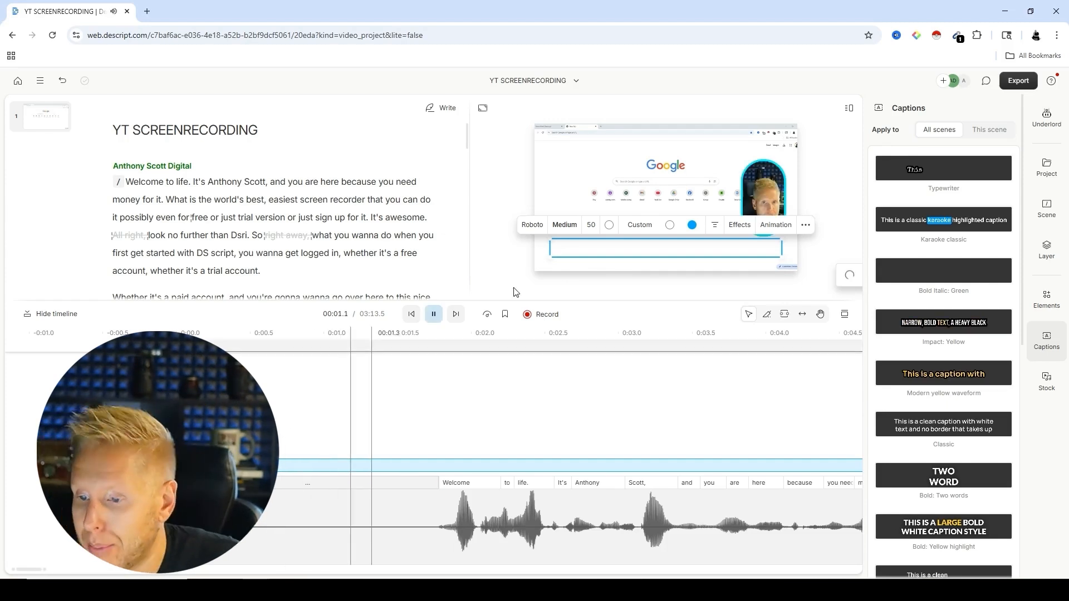
key("space")
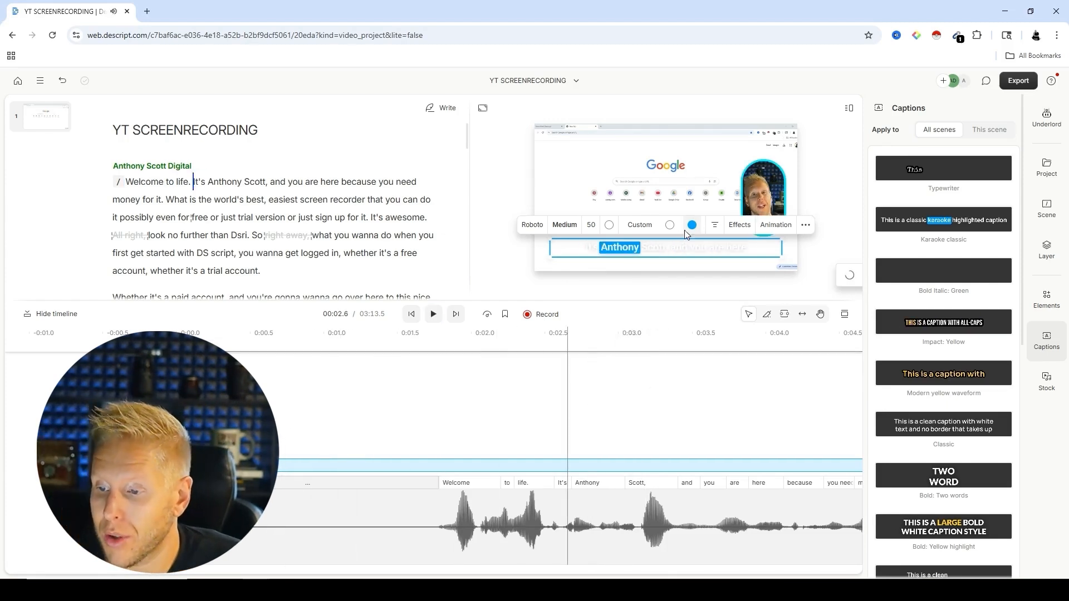
Step: Try near-black 1a1a1a as the text colour of the captions' highlighted word, preview it, and restore white
left_click(668, 225)
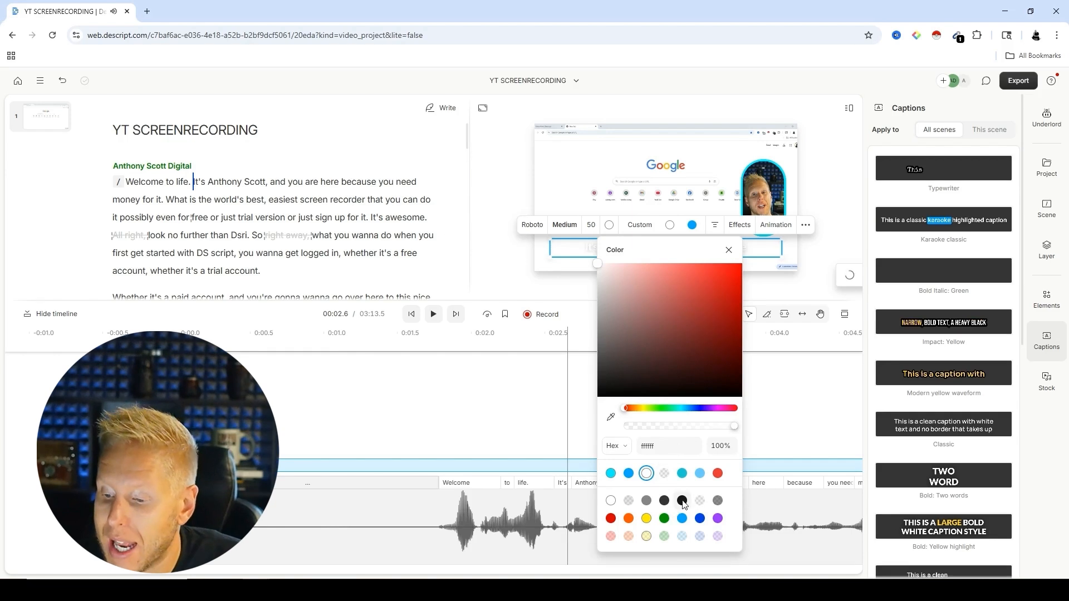
left_click(682, 501)
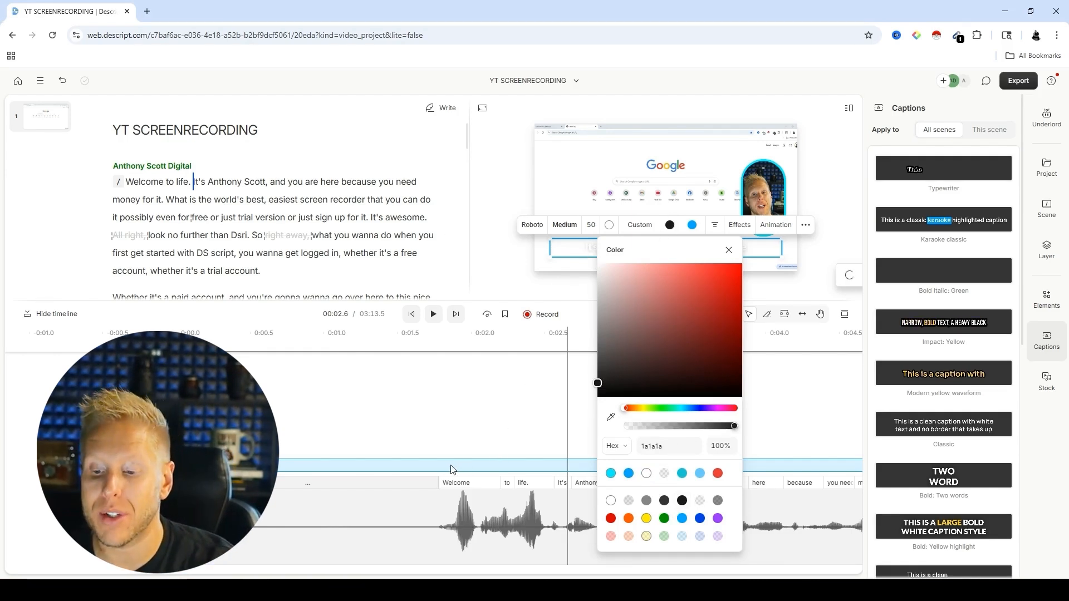
left_click(468, 415)
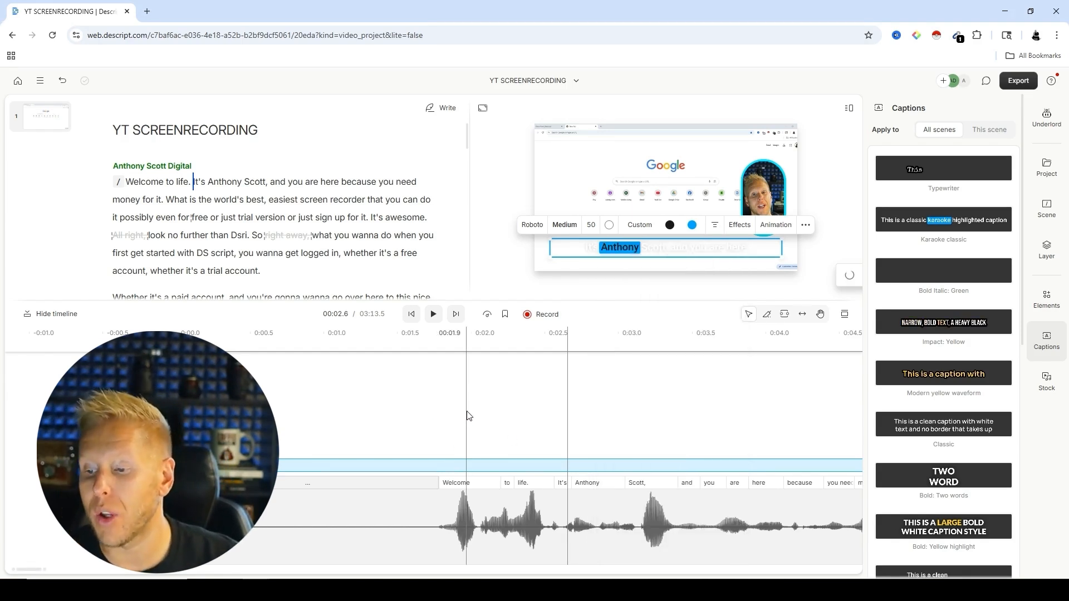
left_click(434, 315)
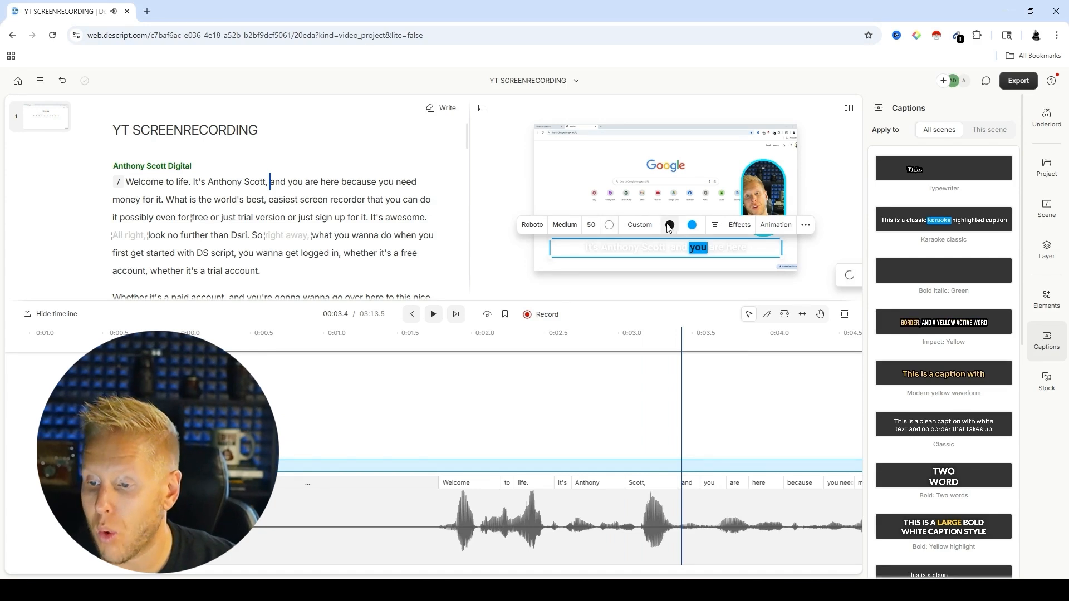
left_click(670, 226)
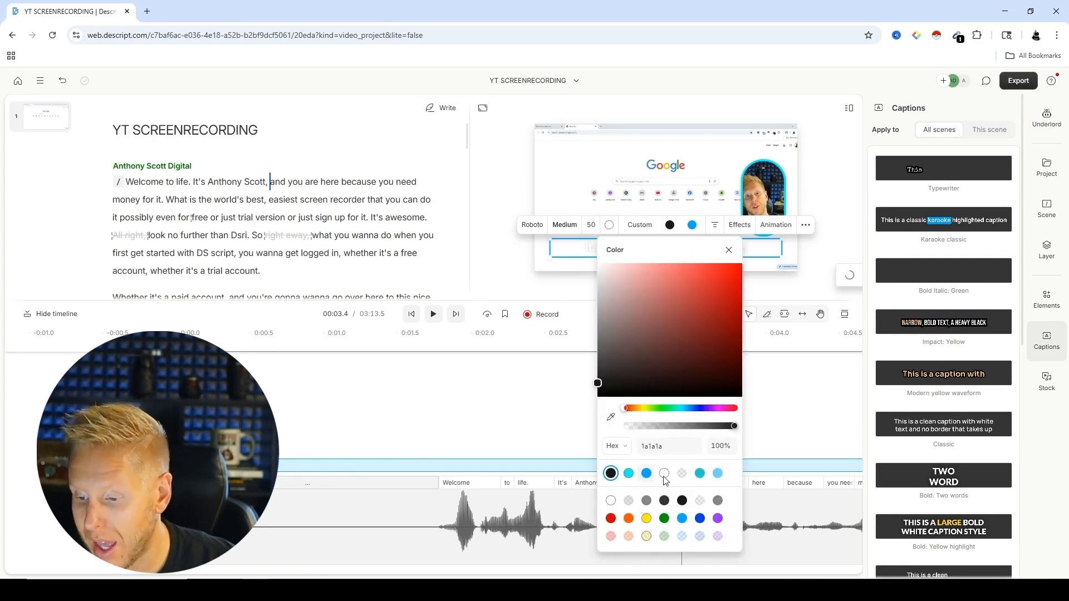
left_click(665, 474)
left_click(560, 402)
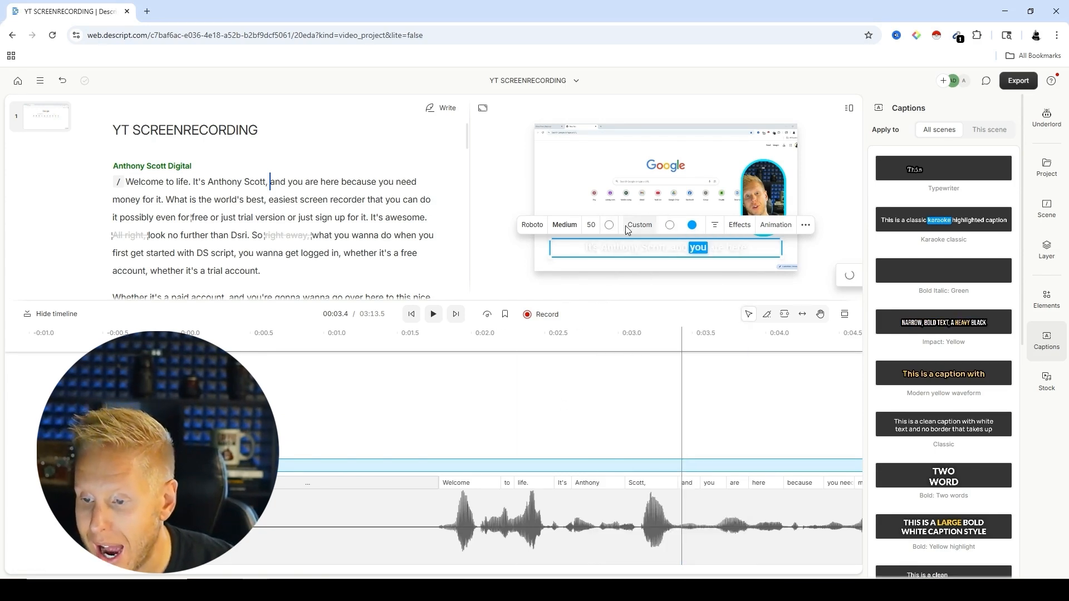
Step: Set the captions' fill colour to black and play the composition to check their readability
left_click(609, 224)
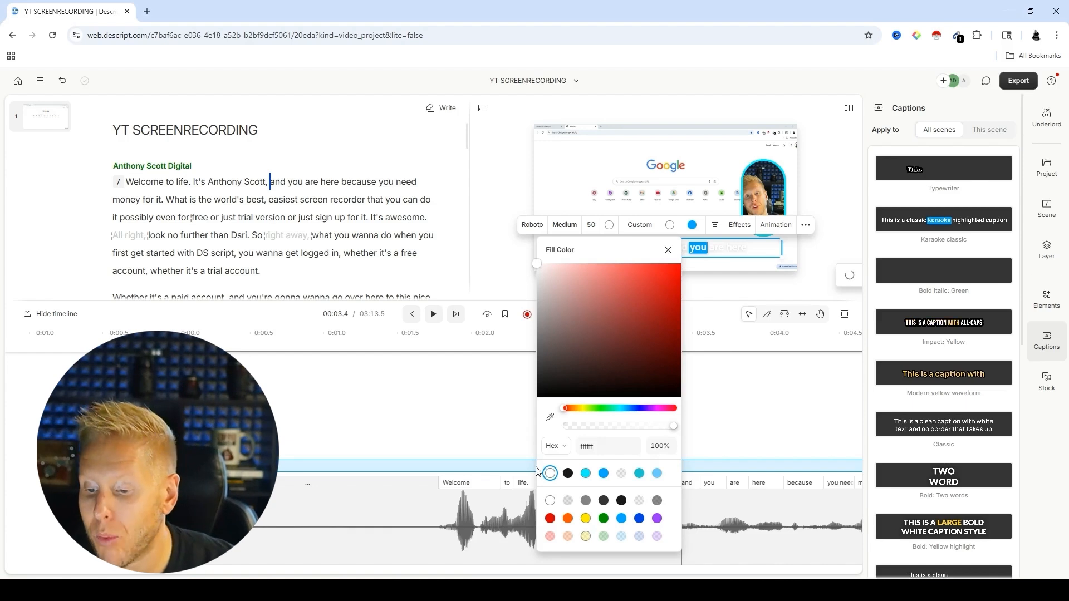
left_click(568, 474)
left_click(415, 393)
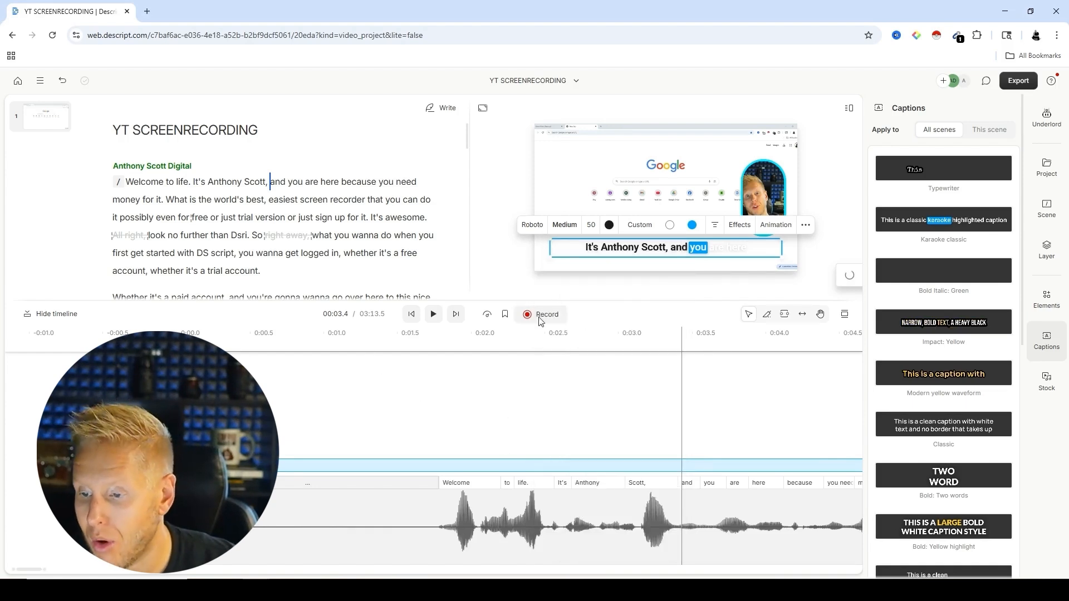
left_click(562, 394)
key("space")
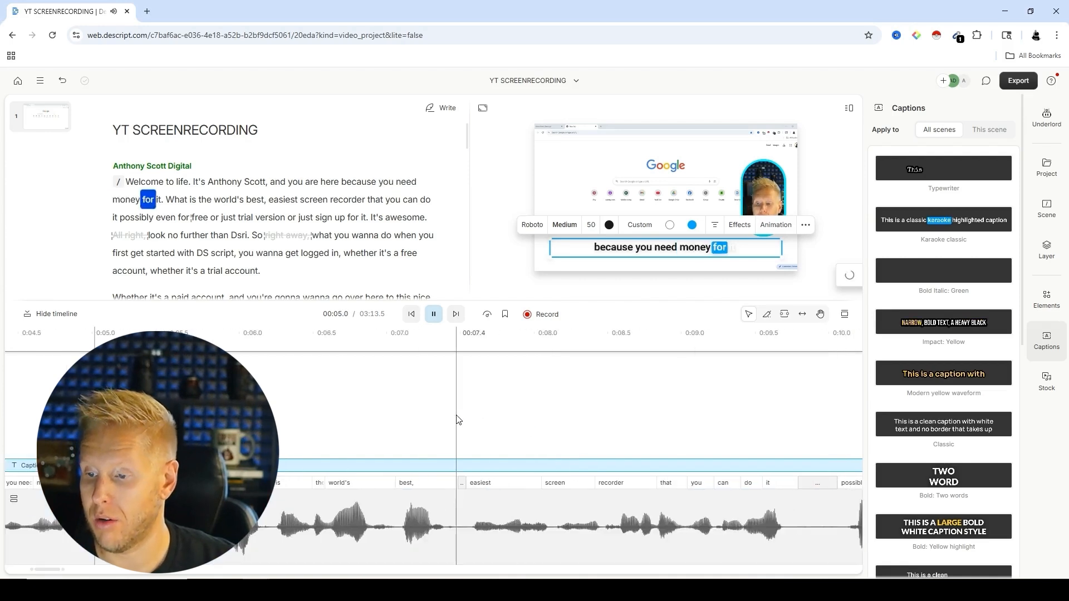
Step: Set the text colour of the captions' highlighted word to black and preview the captions at several points of the timeline
key("space")
left_click(670, 225)
left_click(611, 472)
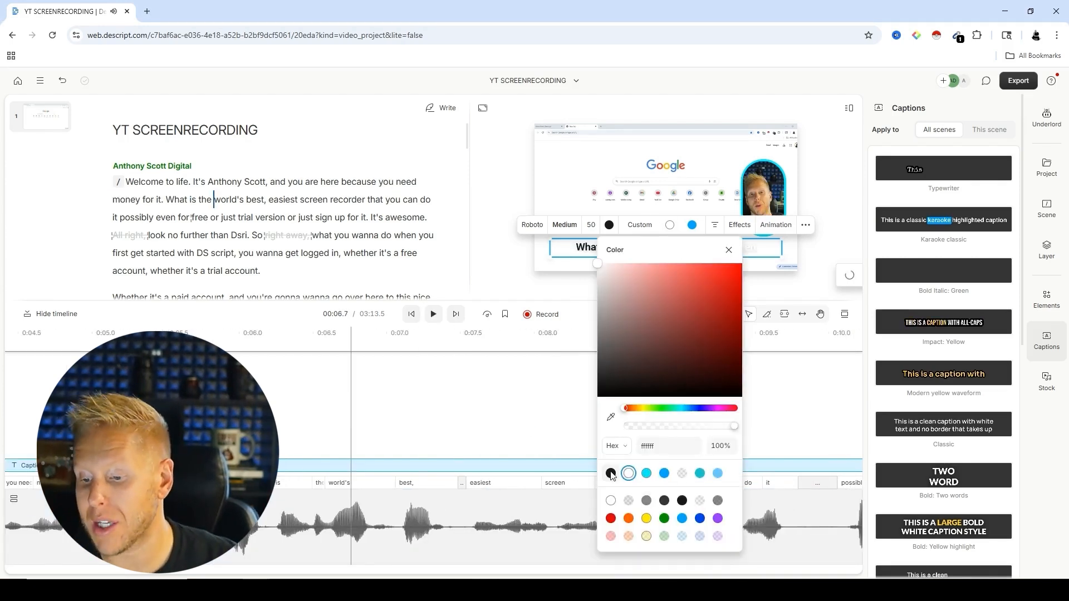
left_click(513, 437)
left_click(555, 351)
key("space")
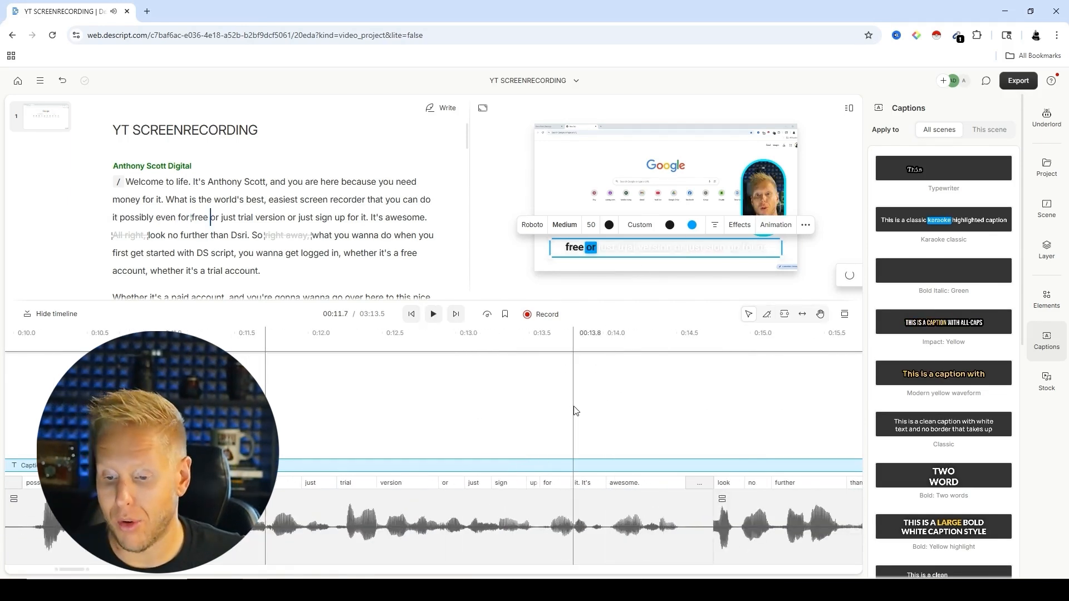
left_click(572, 410)
left_click(473, 482)
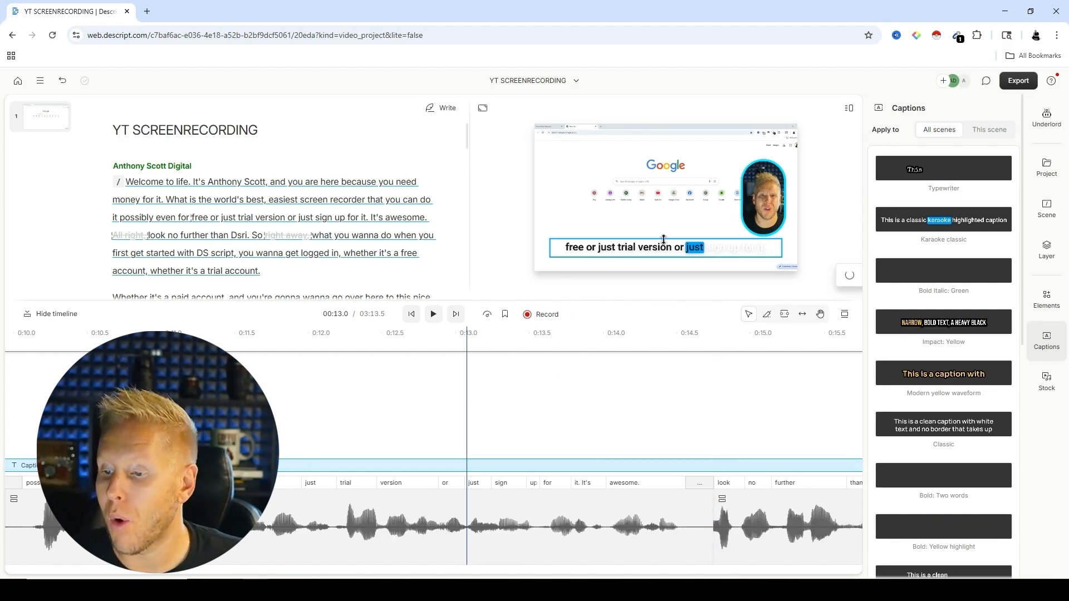
left_click(648, 457)
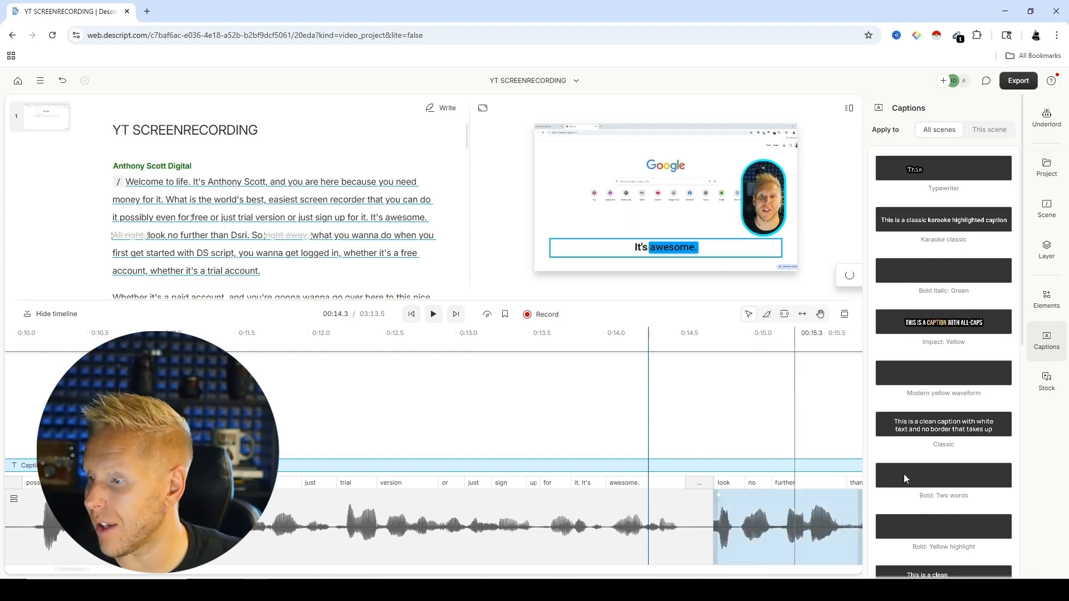
Step: Look through the captions' effects, animation and layer settings, including the advanced letter-case options
left_click(664, 248)
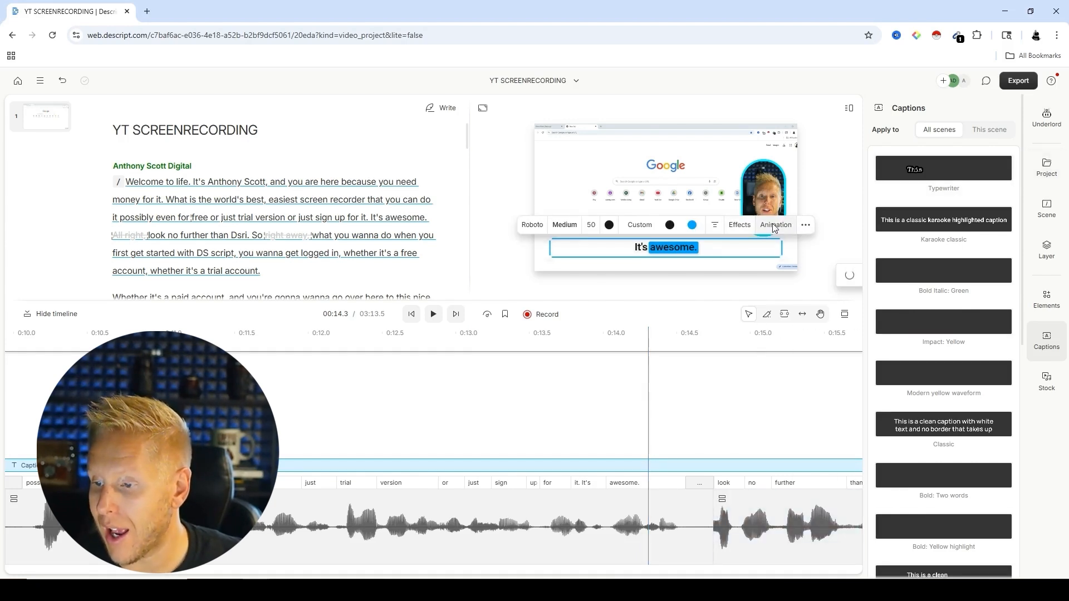
left_click(742, 226)
left_click(741, 228)
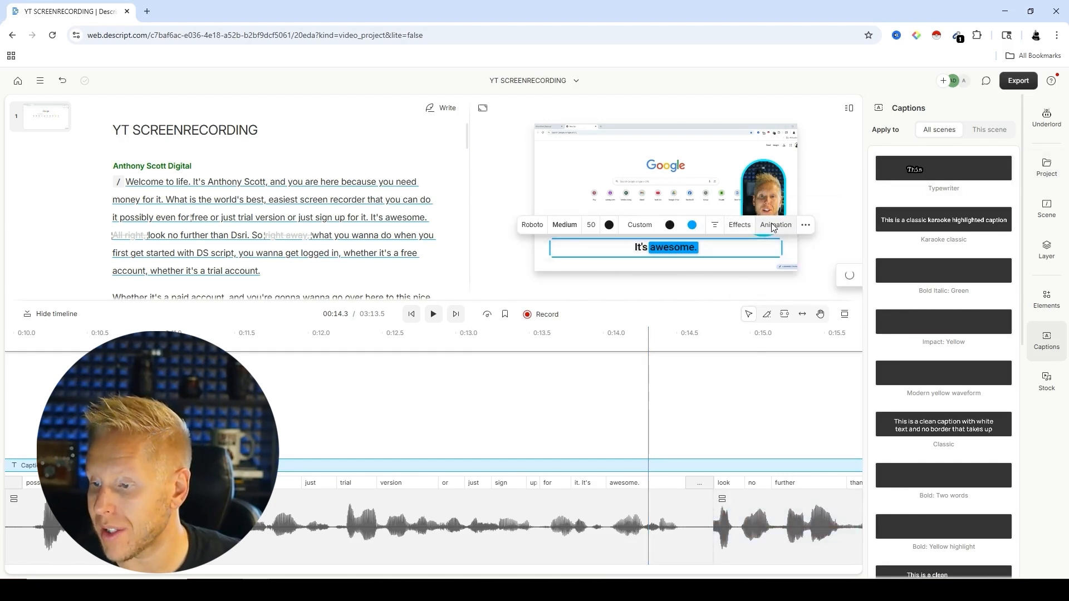
left_click(775, 226)
left_click(775, 226)
left_click(805, 226)
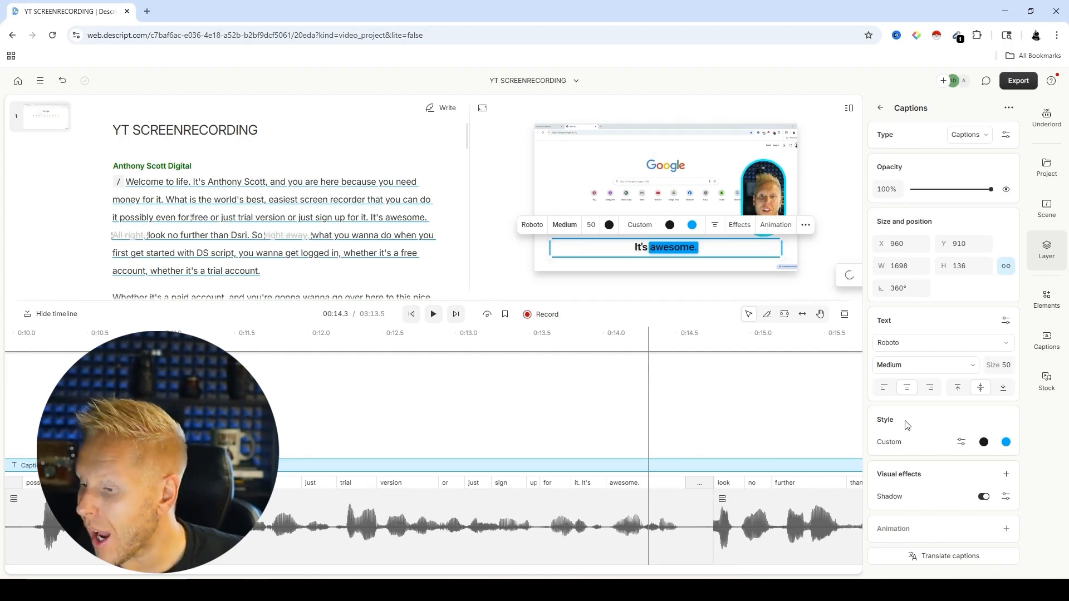
left_click(1006, 321)
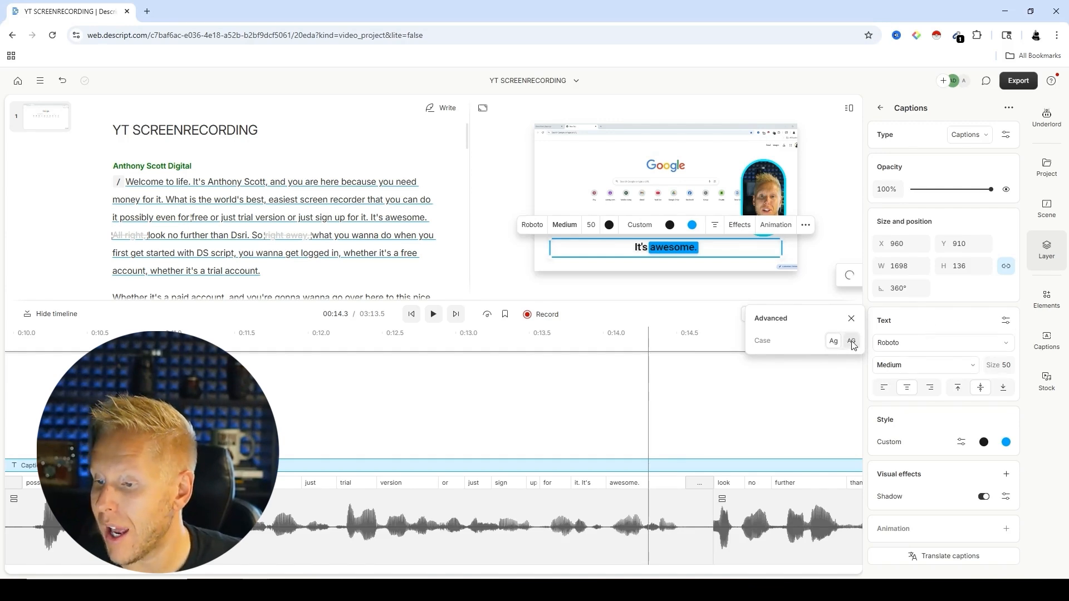
left_click(851, 320)
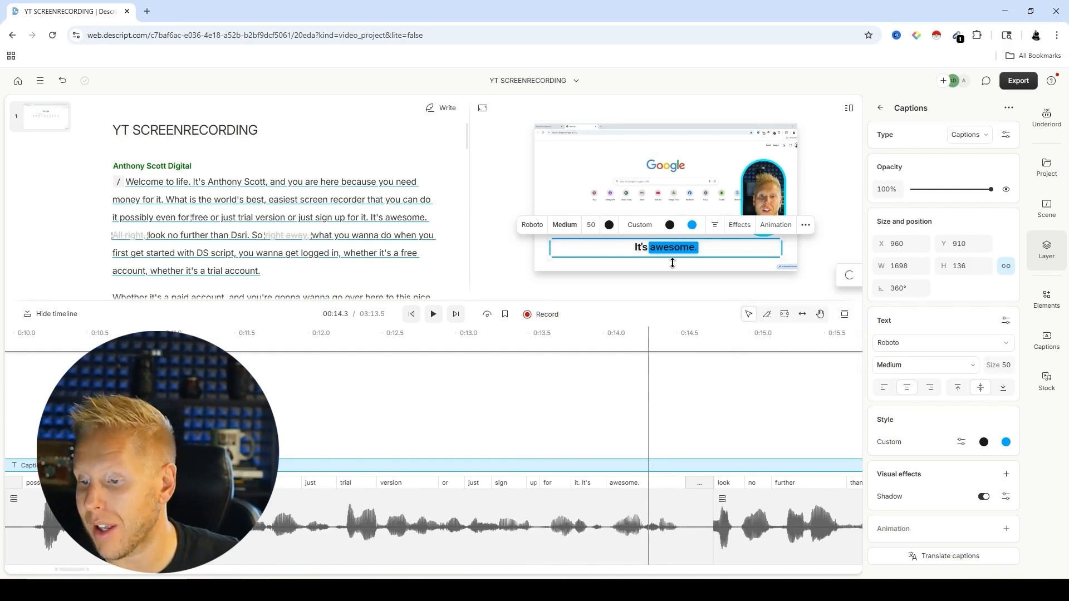
left_click(1006, 321)
left_click(851, 319)
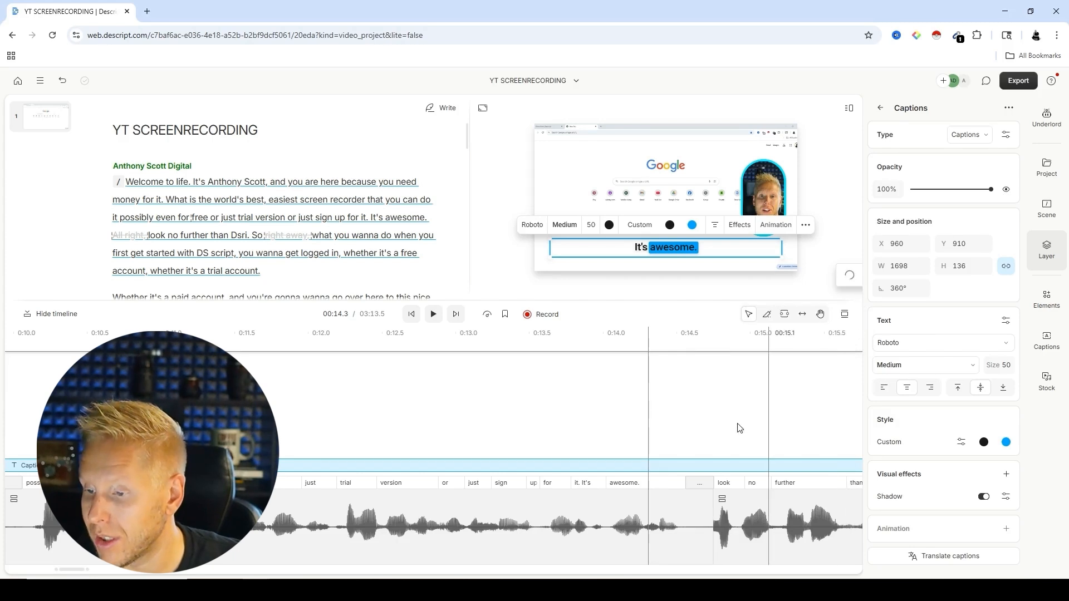
Step: Check the background processing activity and play the captions from about the 13-second mark to review their readability
left_click(841, 276)
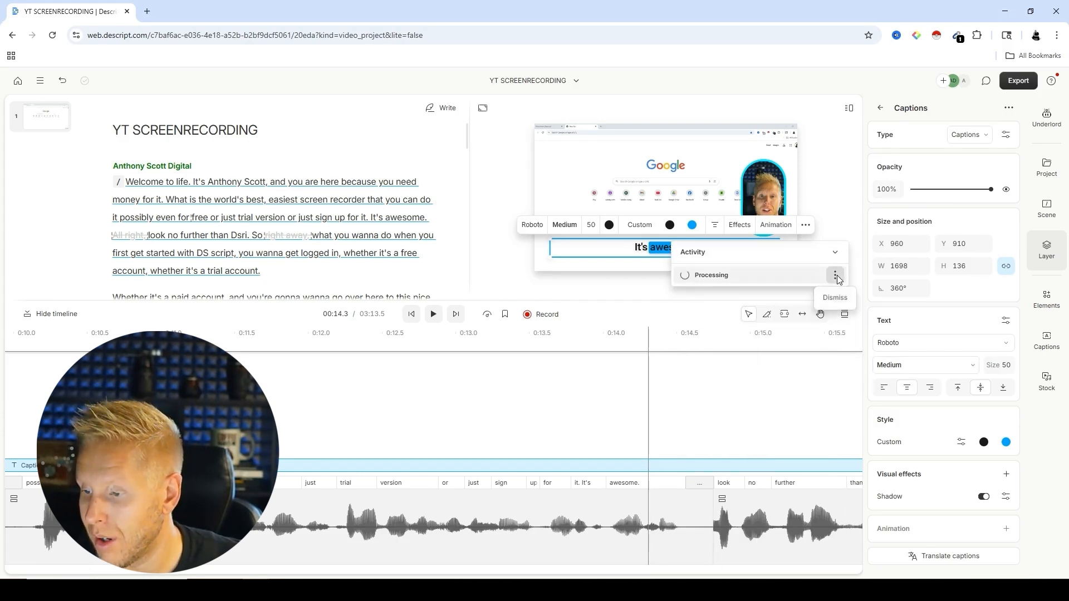
left_click(535, 333)
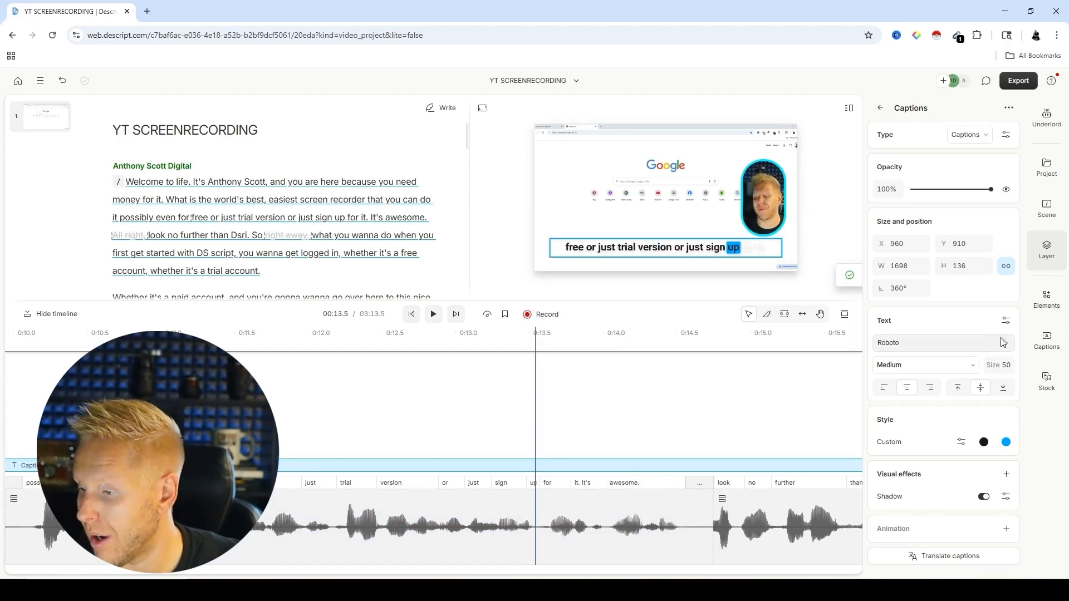
left_click(1005, 320)
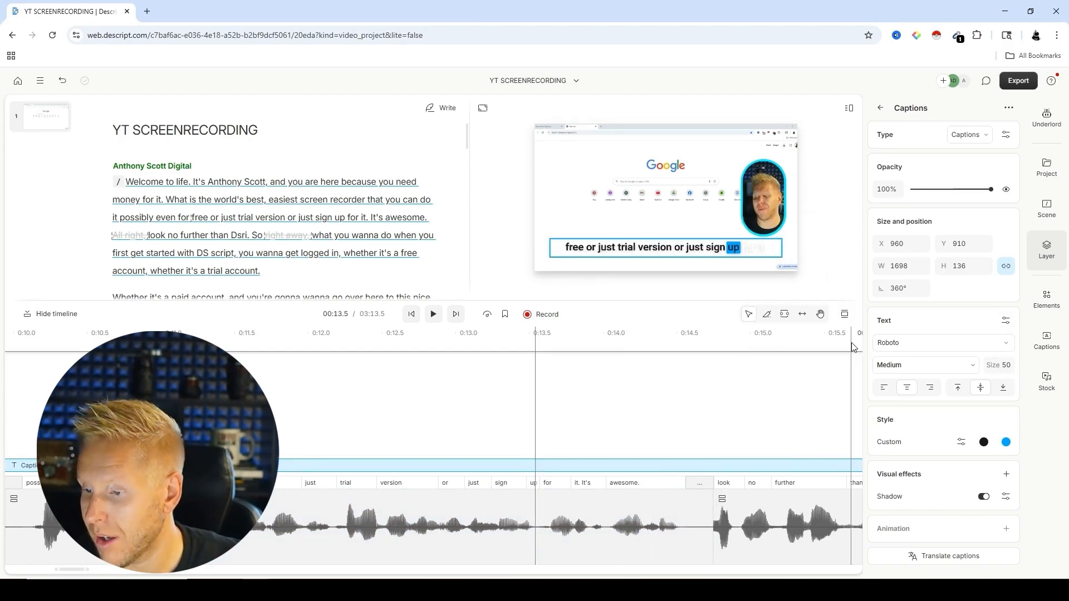
left_click(668, 394)
left_click(454, 462)
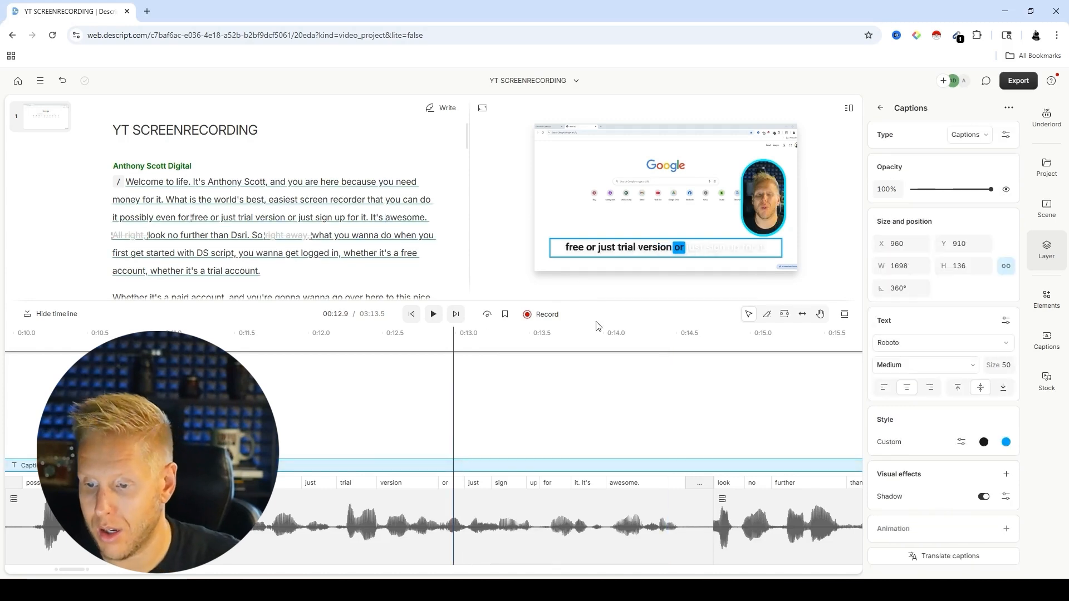
left_click(434, 321)
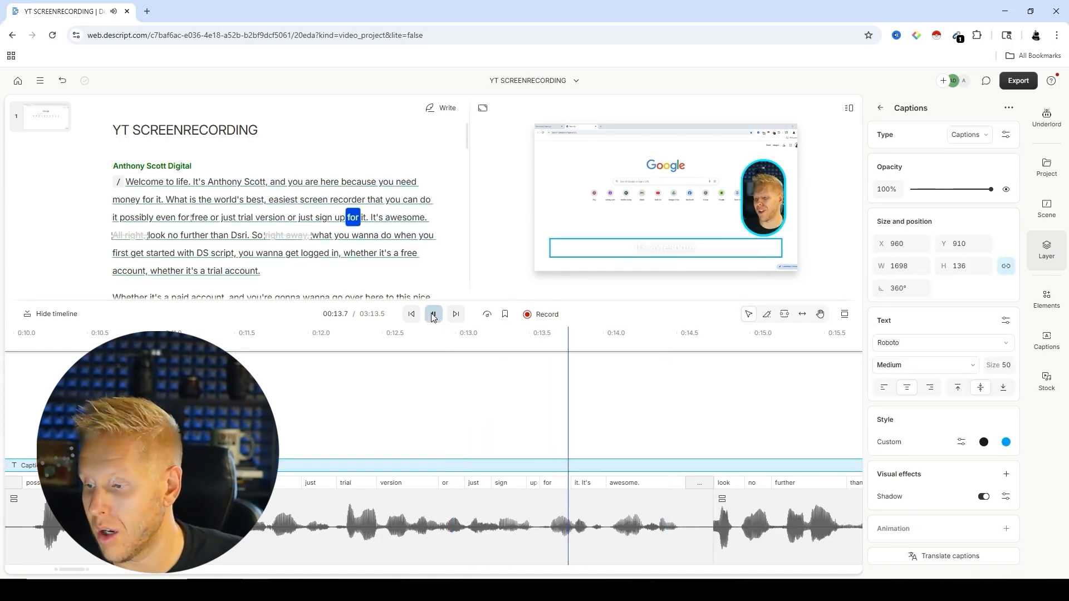
left_click(435, 318)
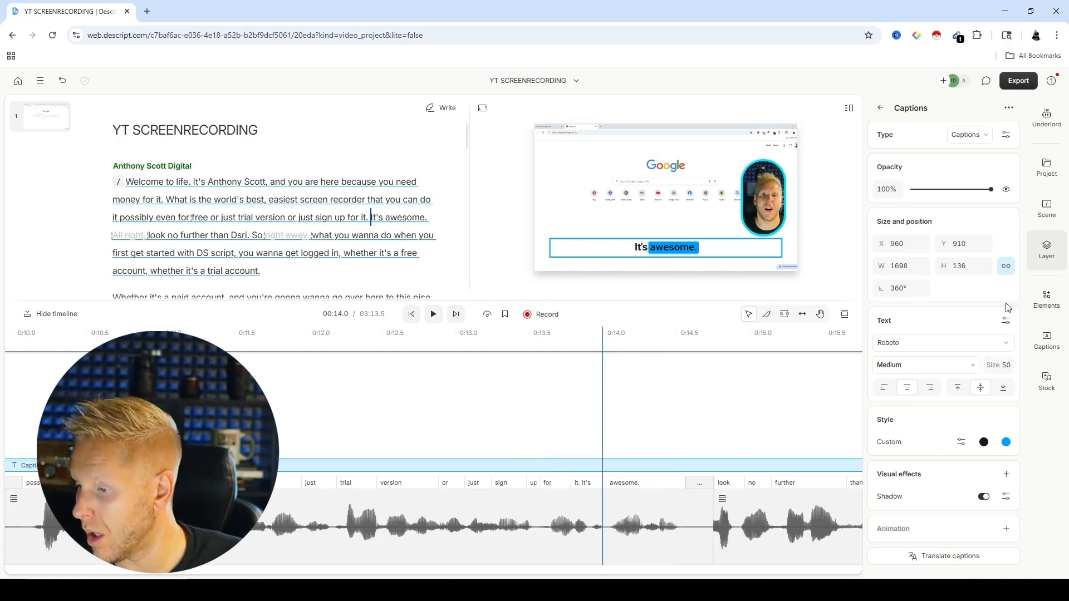
Step: Review the captions' advanced letter-case options again and continue playback from the 14-second mark to check the caption wording
left_click(1005, 320)
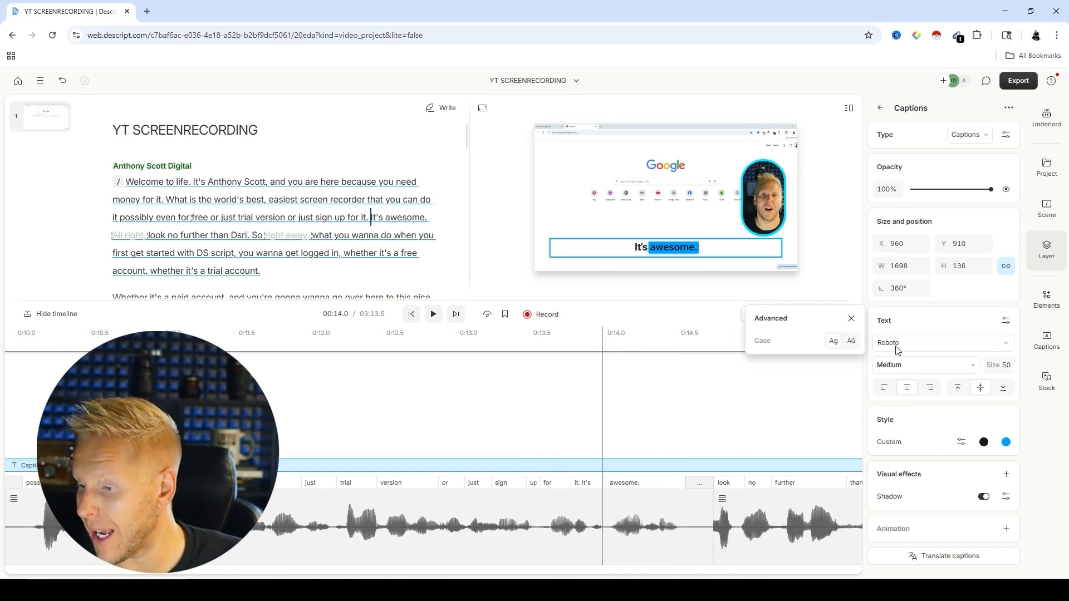
left_click(1047, 116)
left_click(1052, 245)
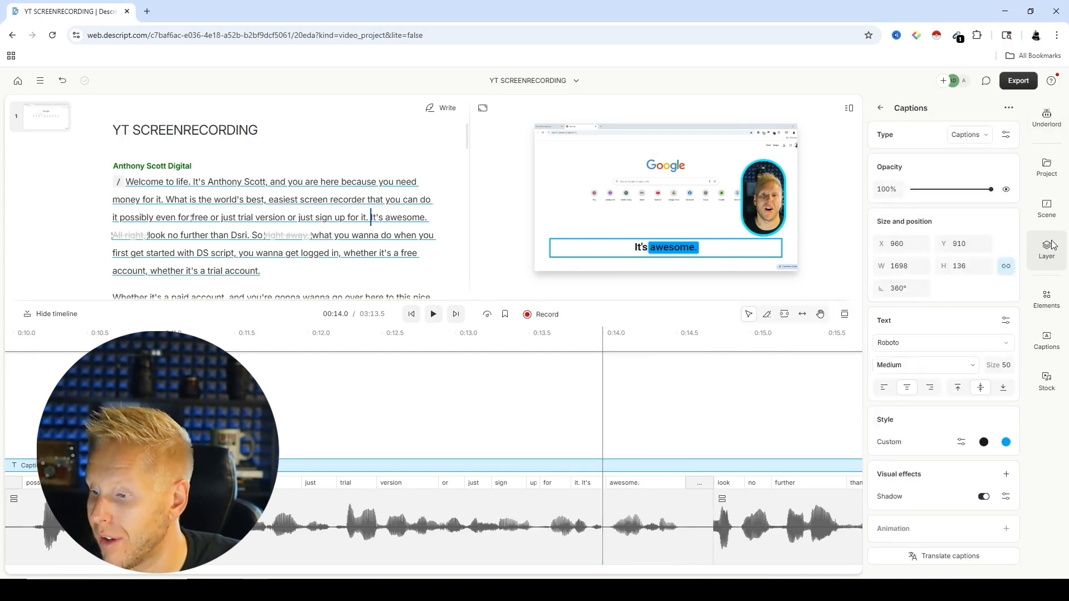
left_click(1006, 321)
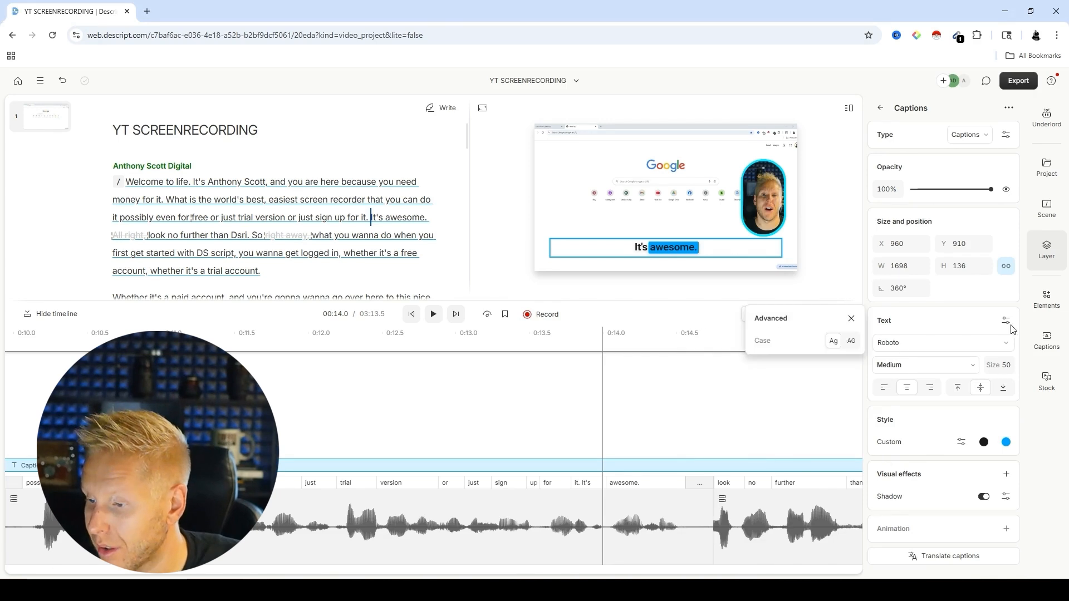
key("space")
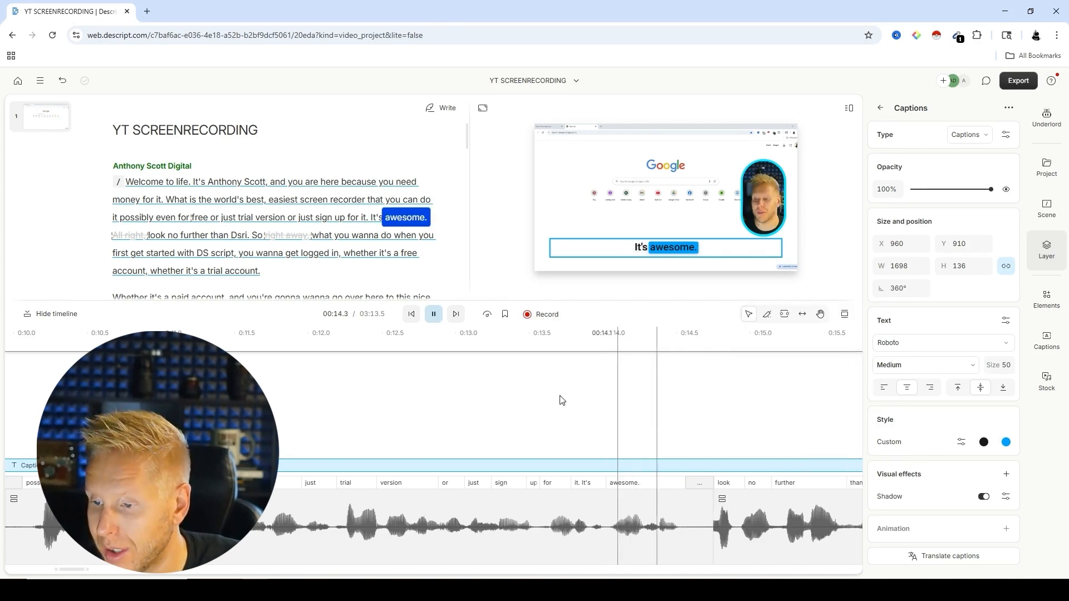
key("space")
key("space")
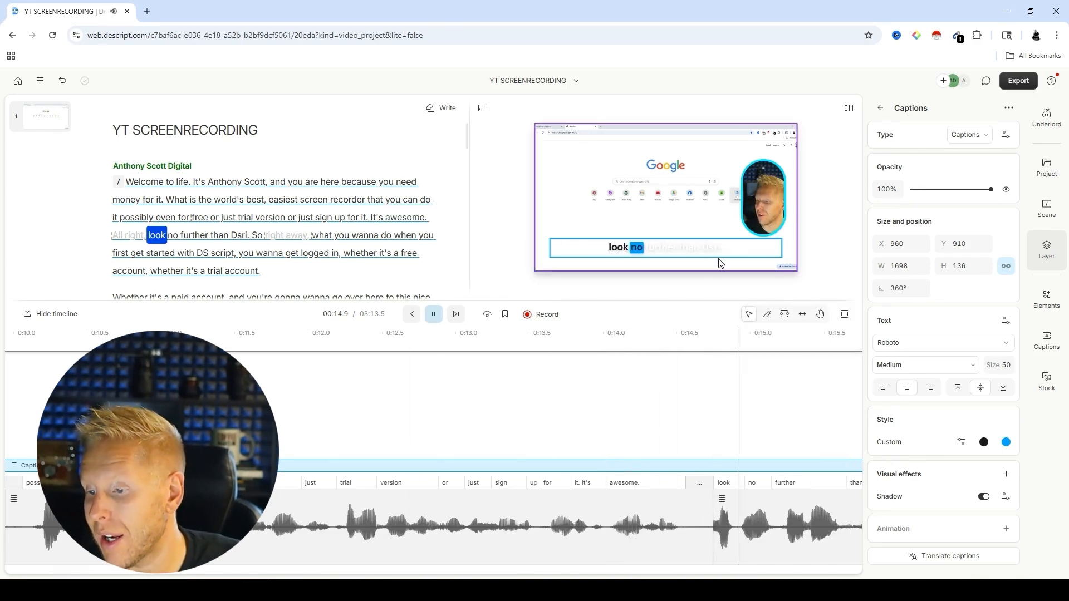
key("space")
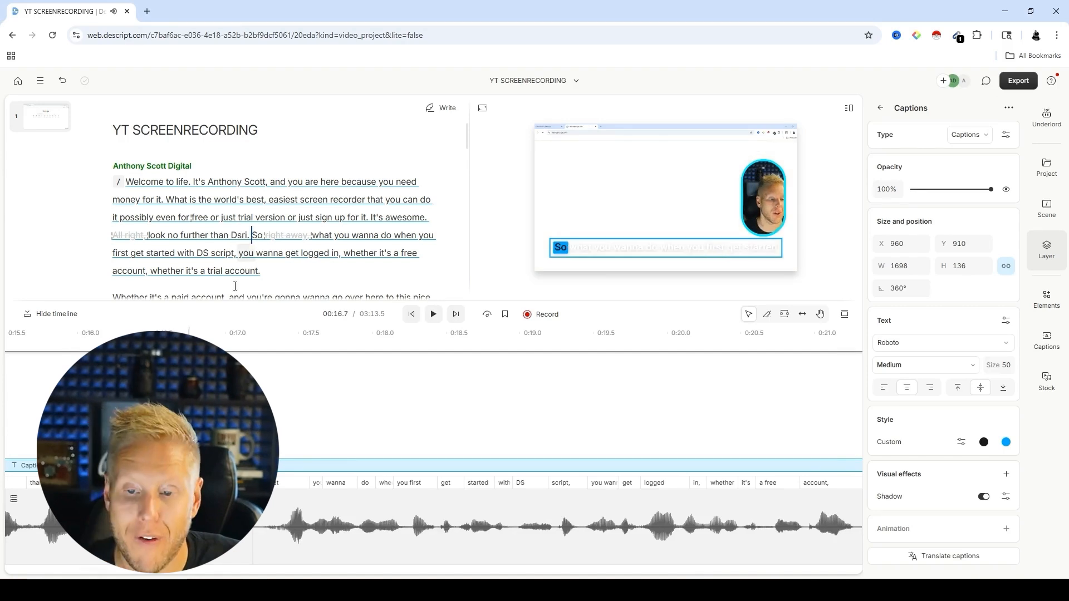
left_click(242, 235)
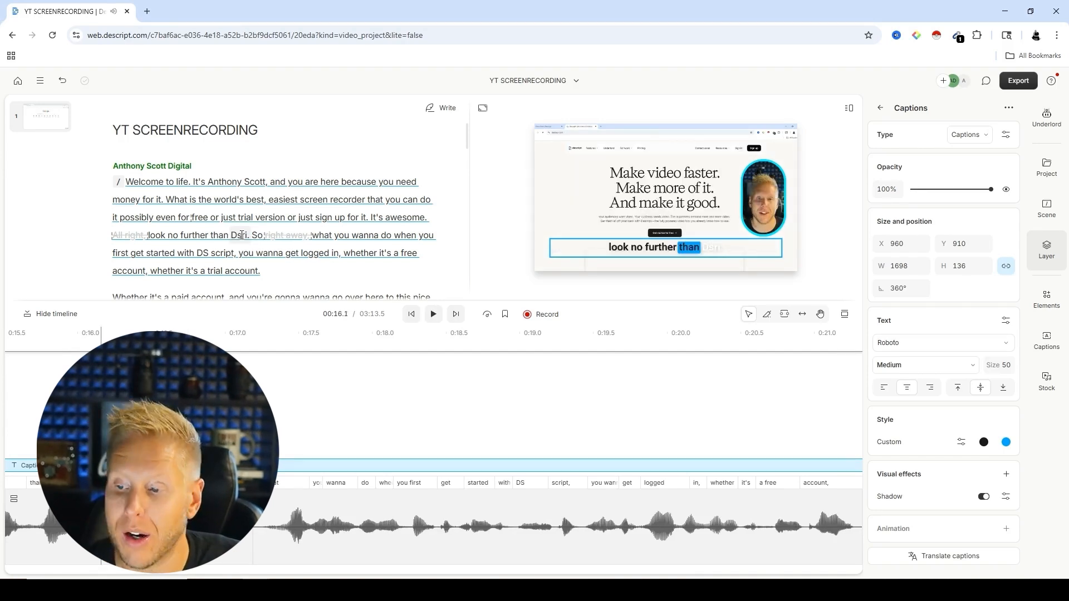
right_click(242, 235)
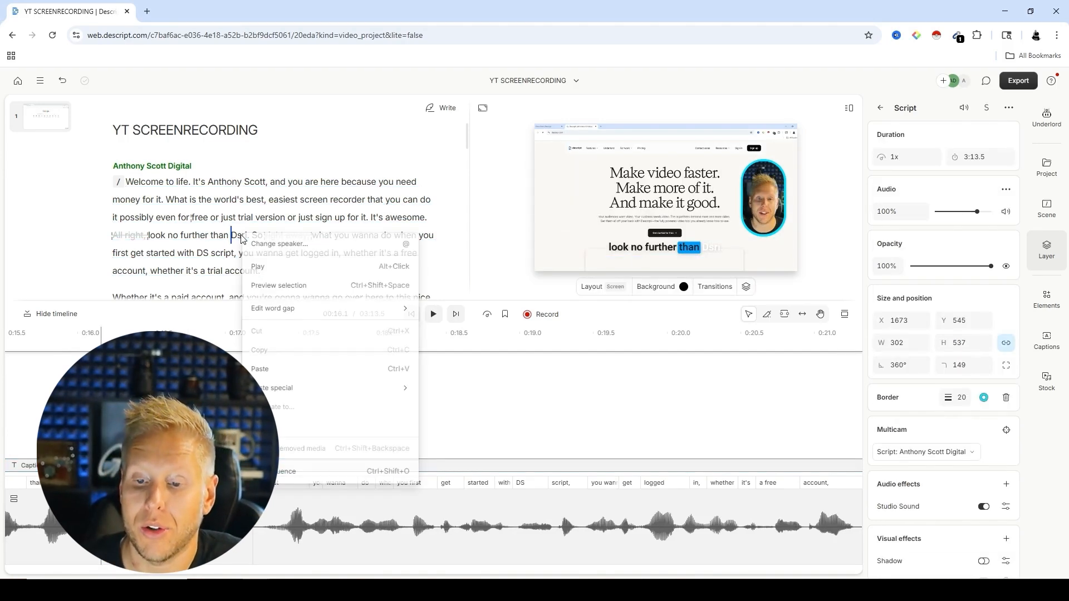
key("Escape")
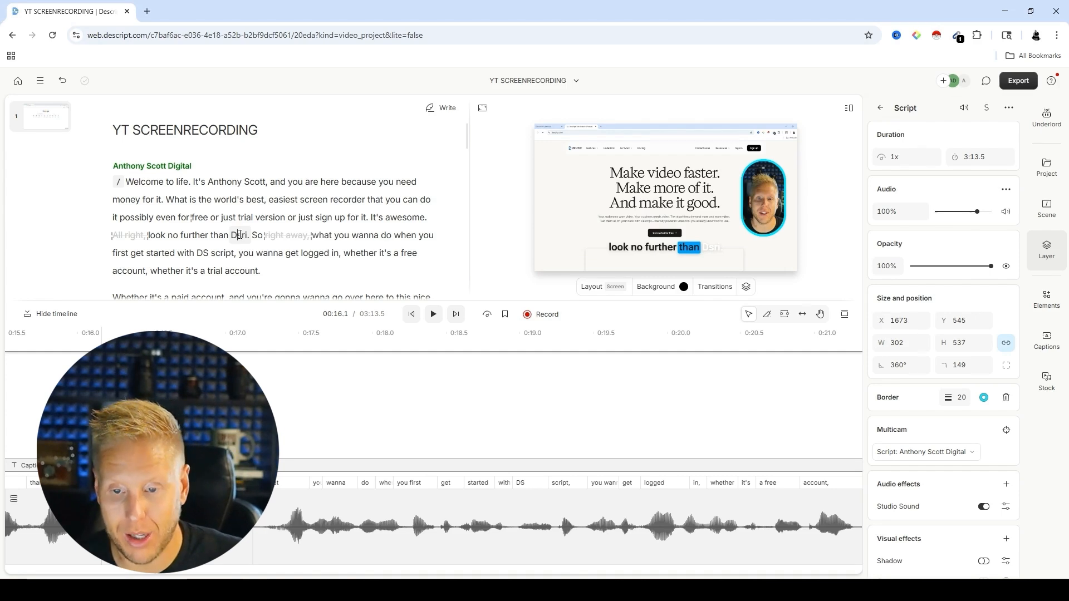
right_click(239, 235)
mouse_move(284, 313)
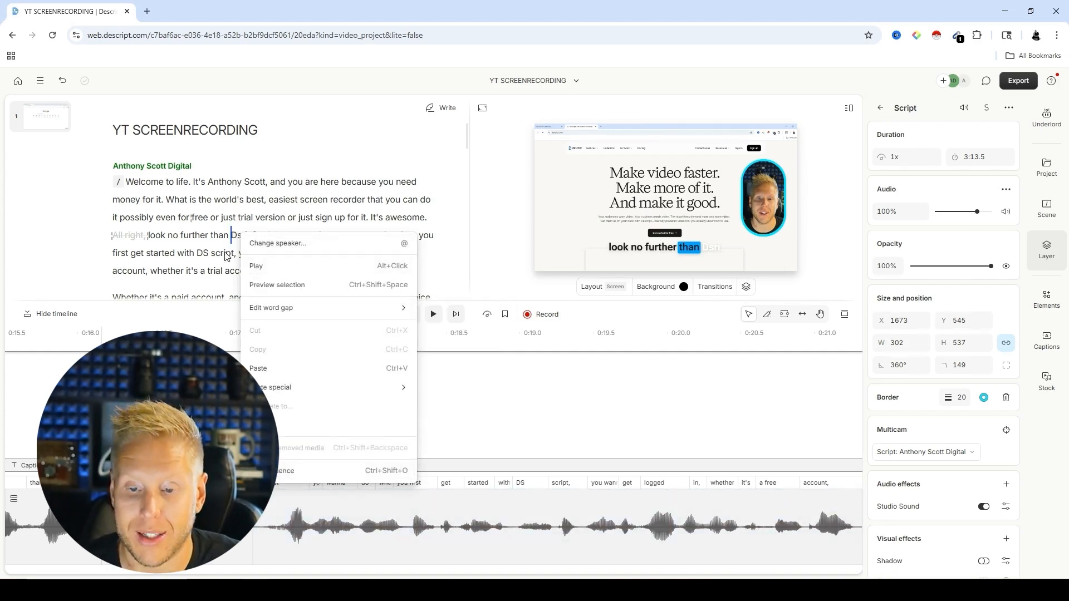
Step: Correct every occurrence of the misheard word "Dsri." in the script to "Descript"
double_click(239, 235)
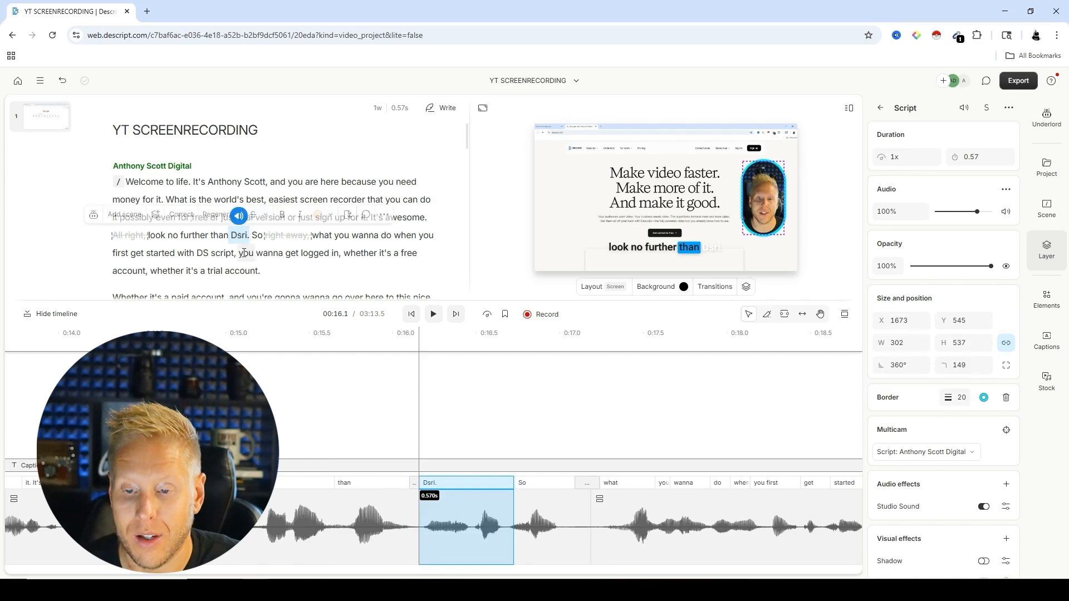
left_click(181, 215)
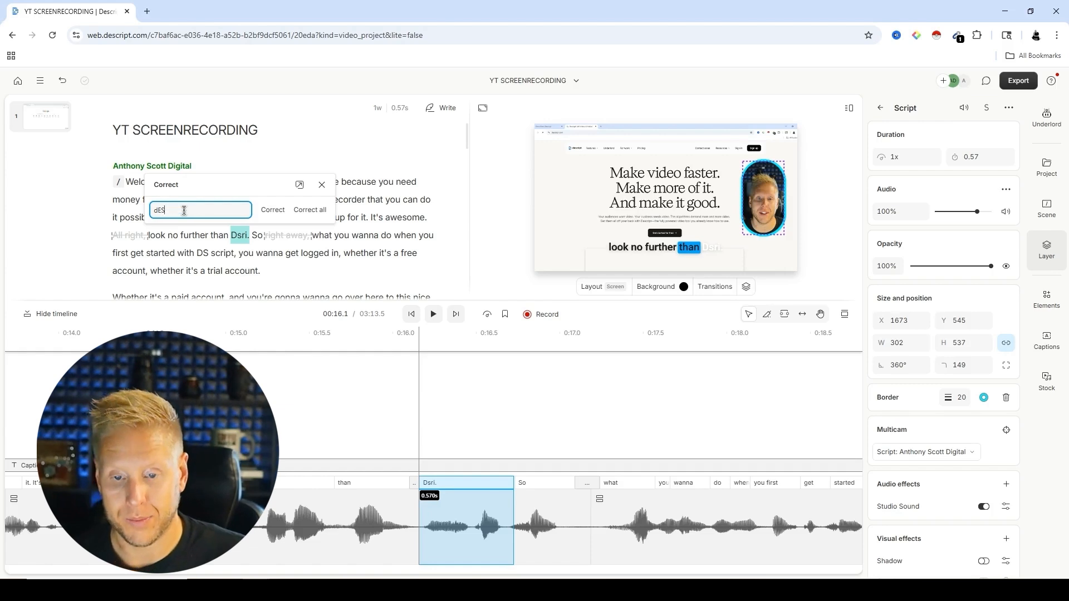
type("Descript")
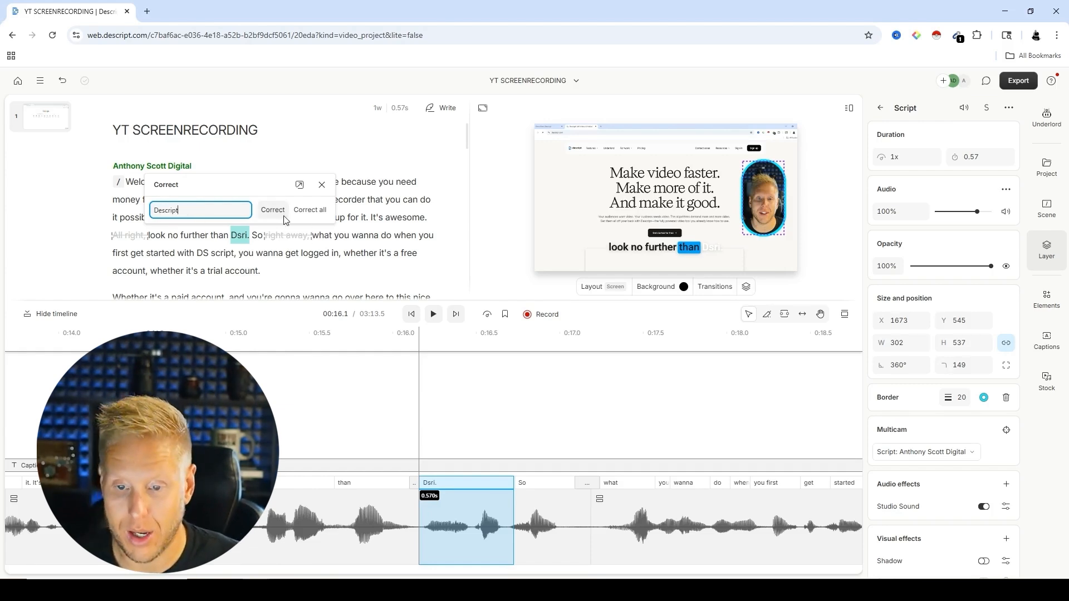
left_click(317, 210)
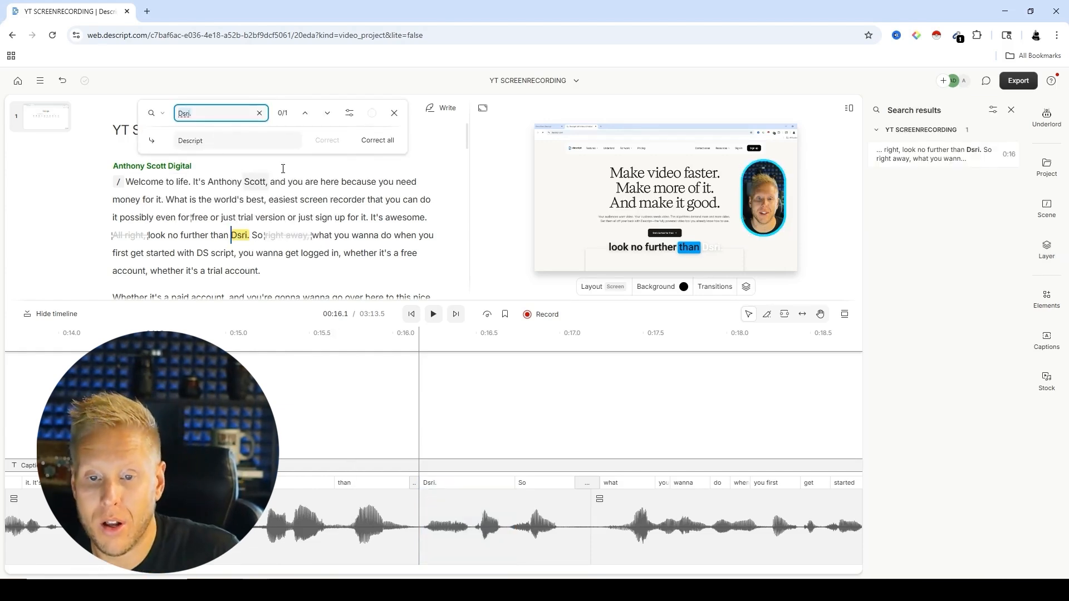
left_click(377, 140)
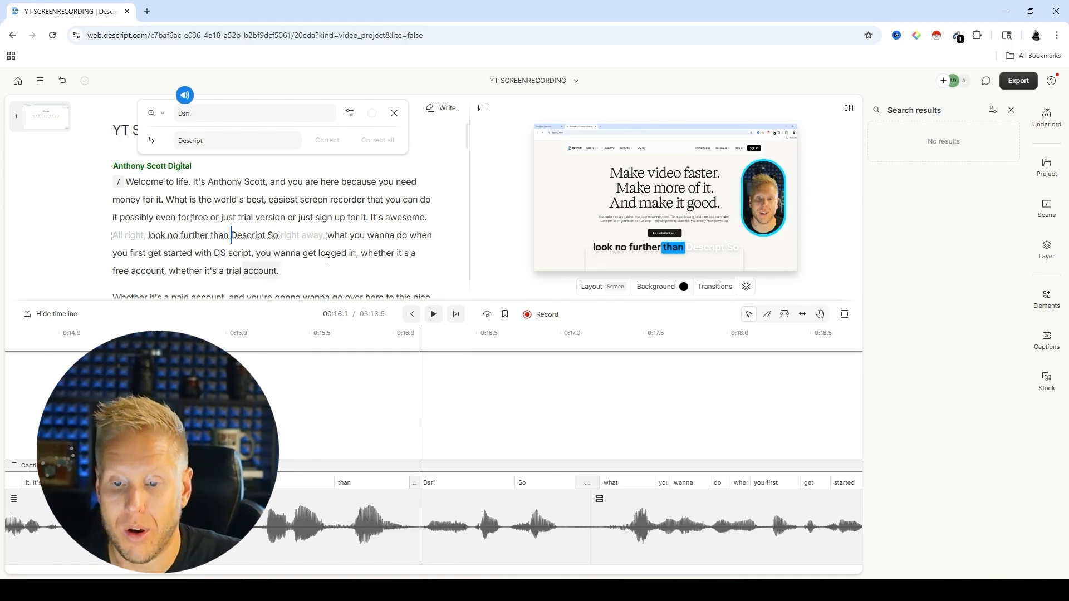
Step: Correct every occurrence of the misheard word "DS" in the script to "Descript", close the search, and check the corrected text
scroll(217, 214, "down", 1)
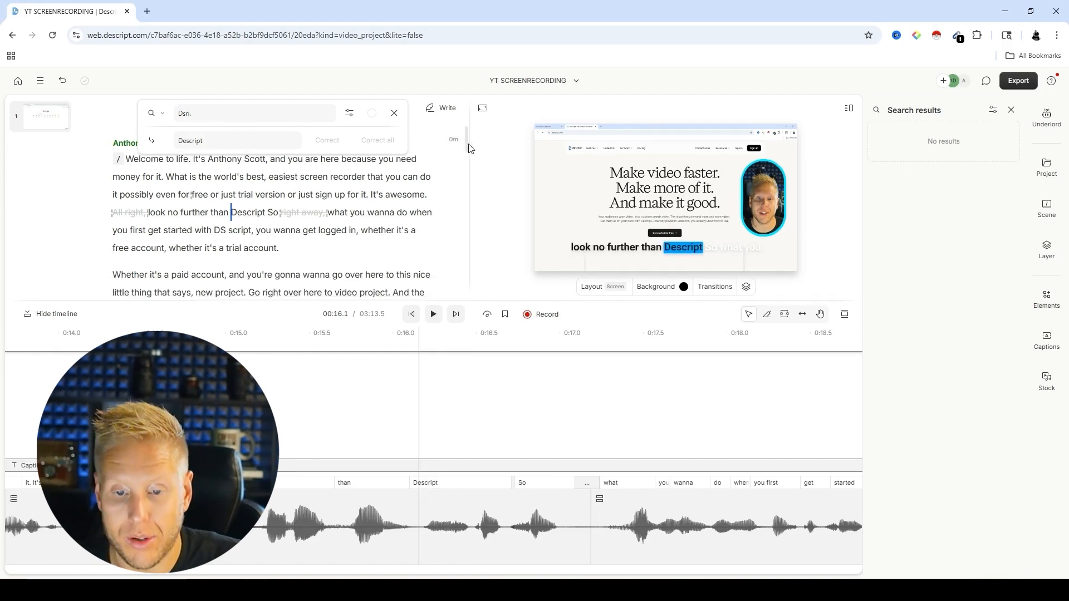
left_click(222, 212)
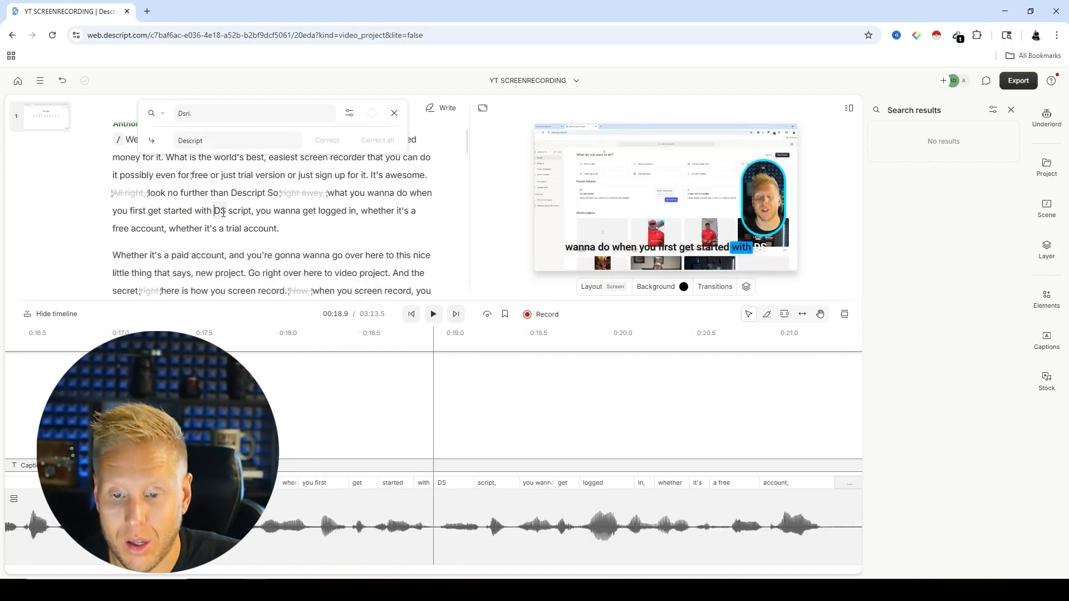
double_click(222, 213)
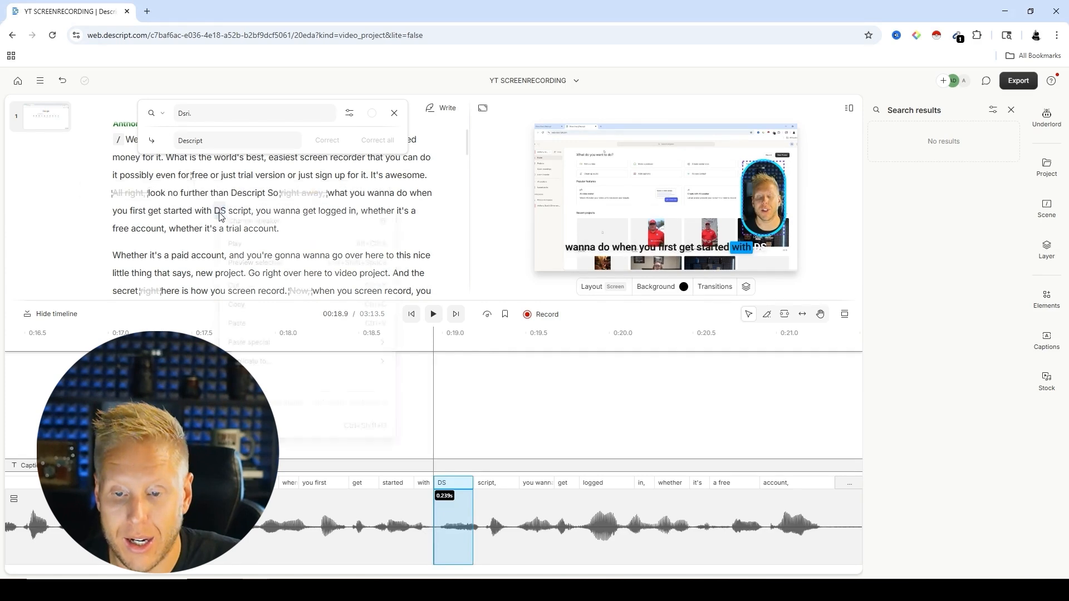
right_click(220, 212)
key("Escape")
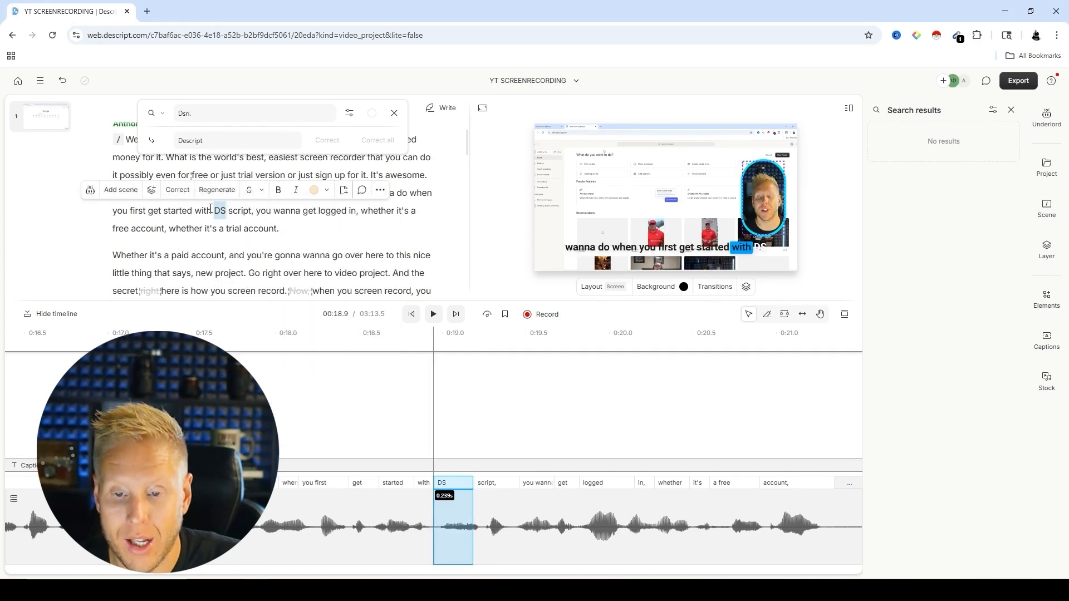
left_click(168, 189)
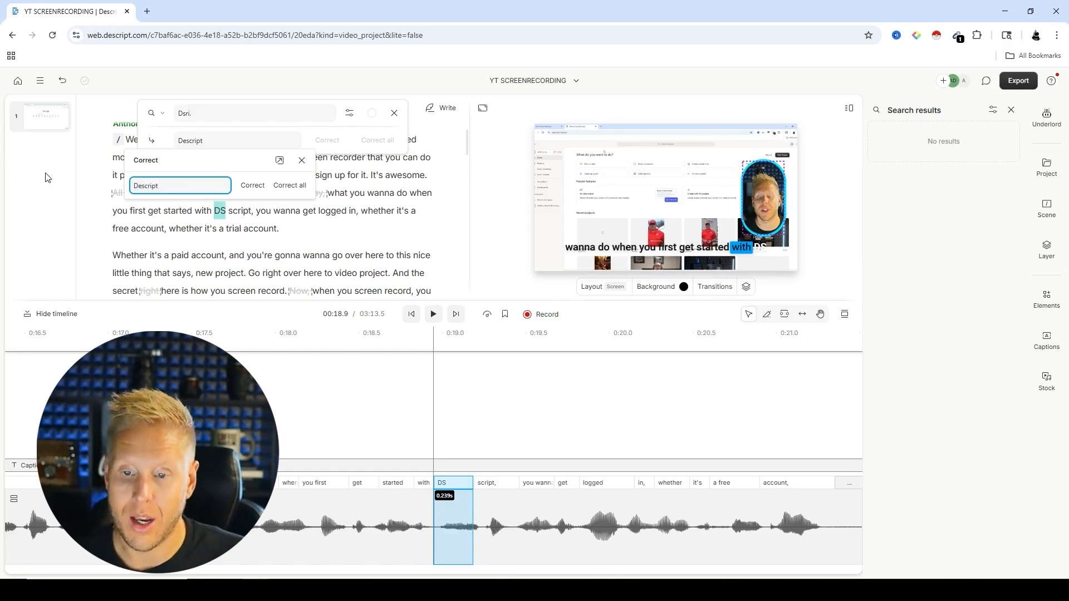
left_click(294, 186)
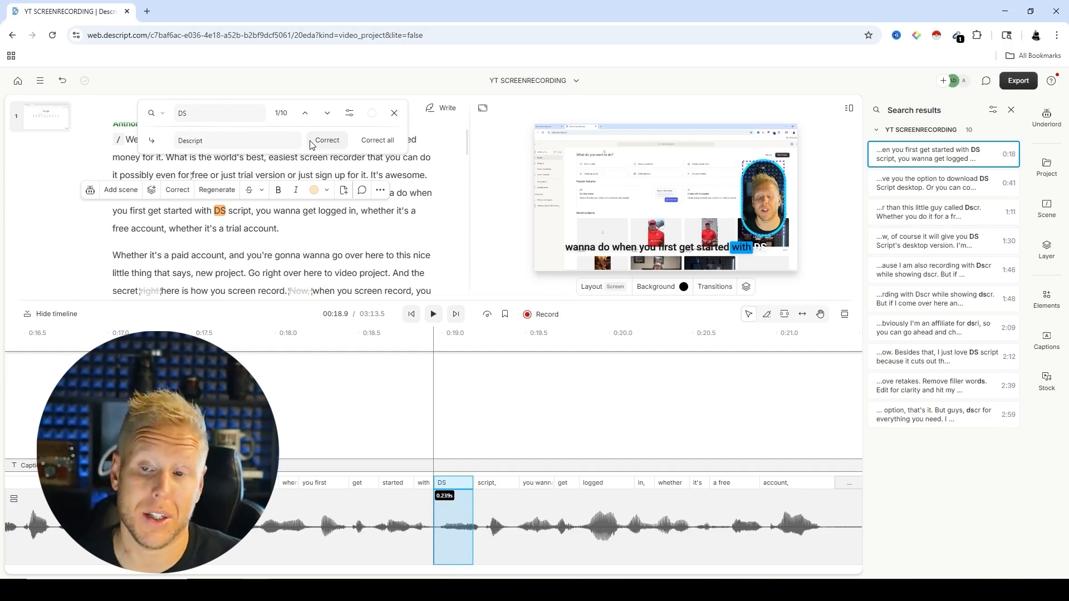
left_click(377, 141)
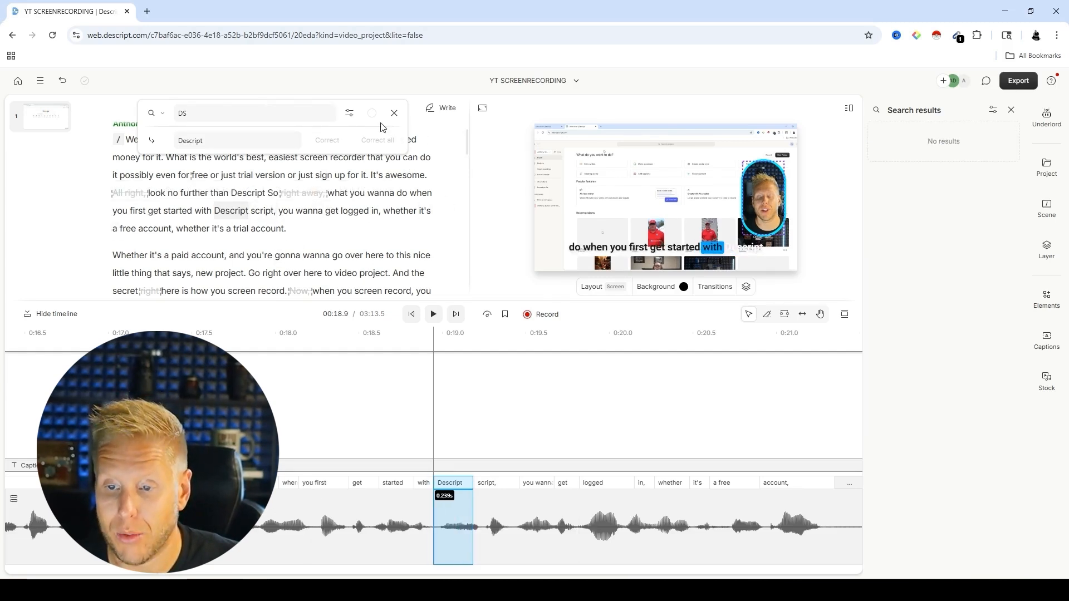
left_click(394, 113)
scroll(557, 153, "down", 3)
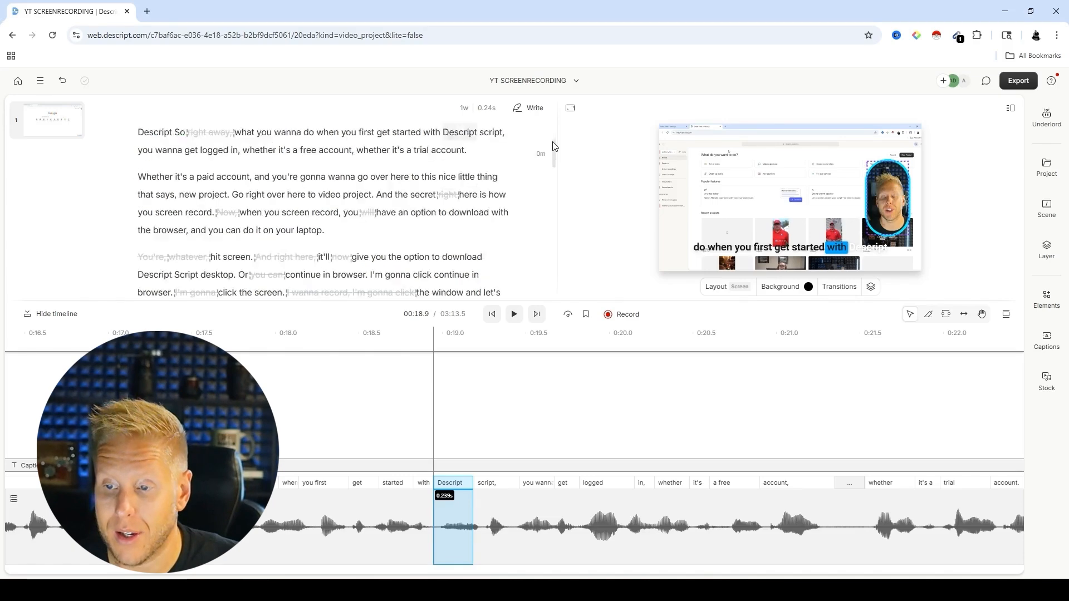
scroll(559, 156, "down", 3)
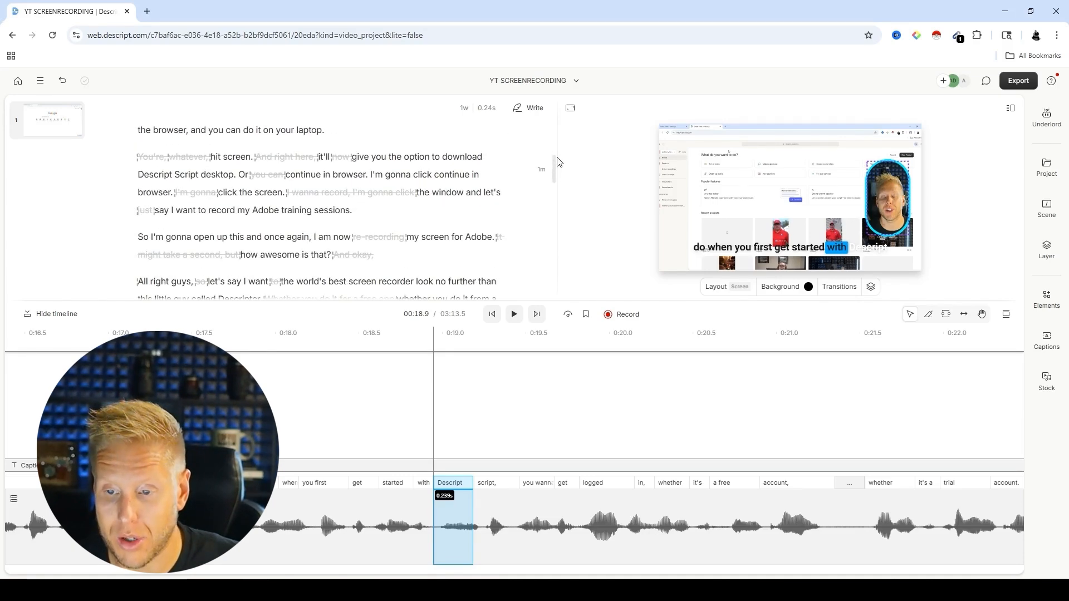
left_click_drag(559, 169, 555, 125)
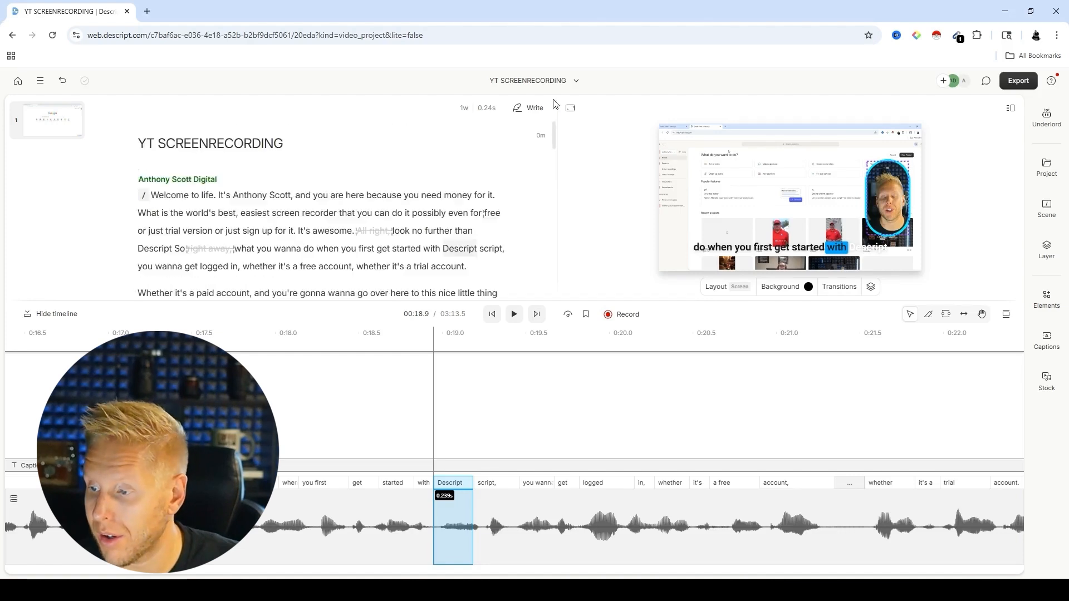
Step: Set up a video export with Local export as the destination, keeping Max resolution and High quality
left_click(1021, 82)
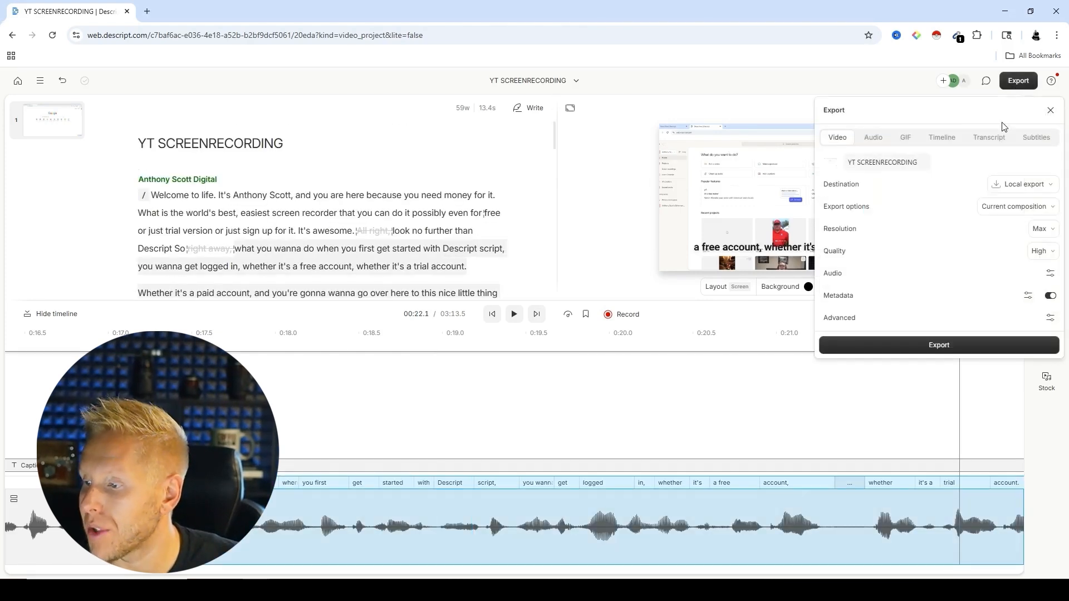
left_click(1026, 186)
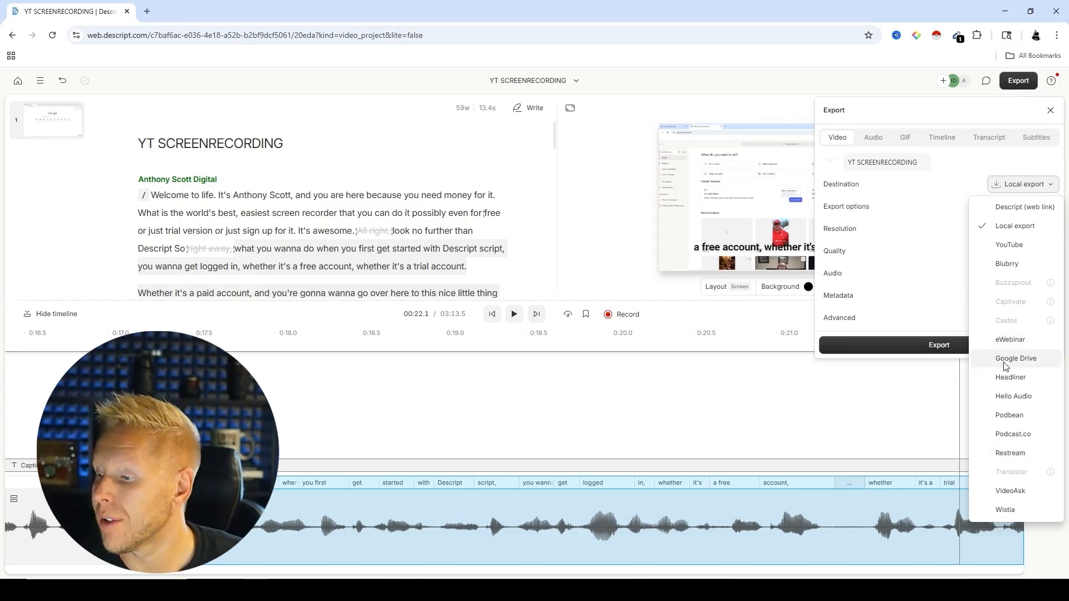
left_click(1006, 227)
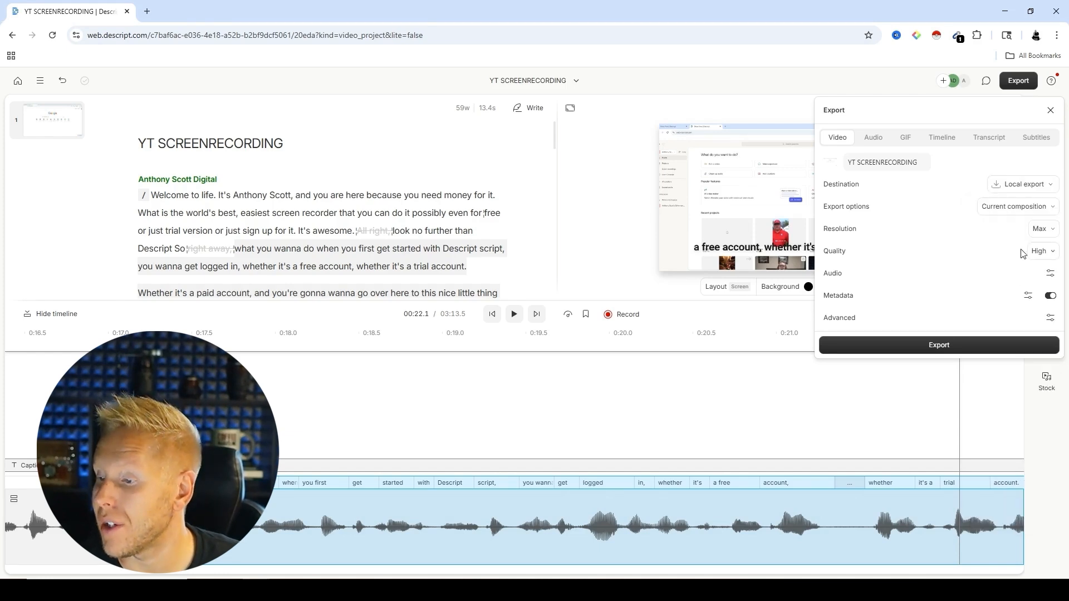
left_click(1042, 229)
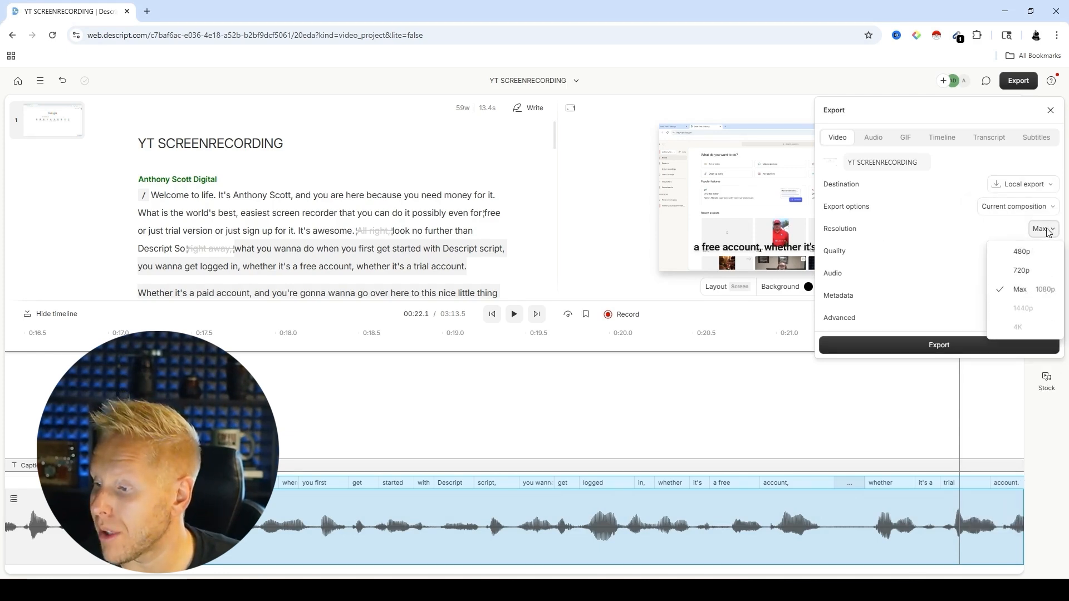
left_click(1047, 231)
left_click(1041, 253)
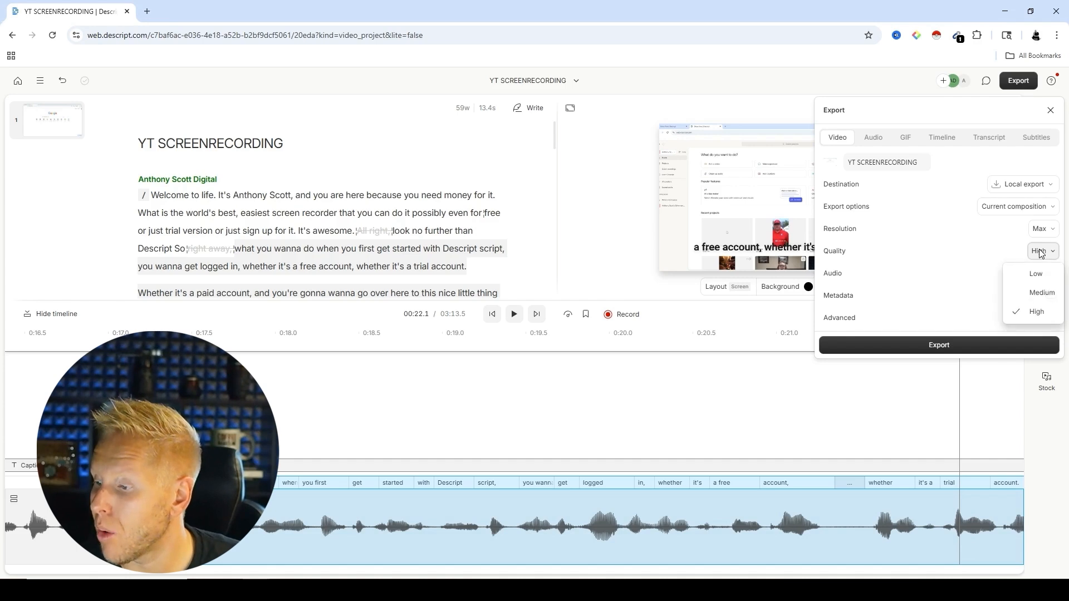
left_click(1041, 254)
Step: Review the export's audio settings, including the available audio bitrates
left_click(1050, 276)
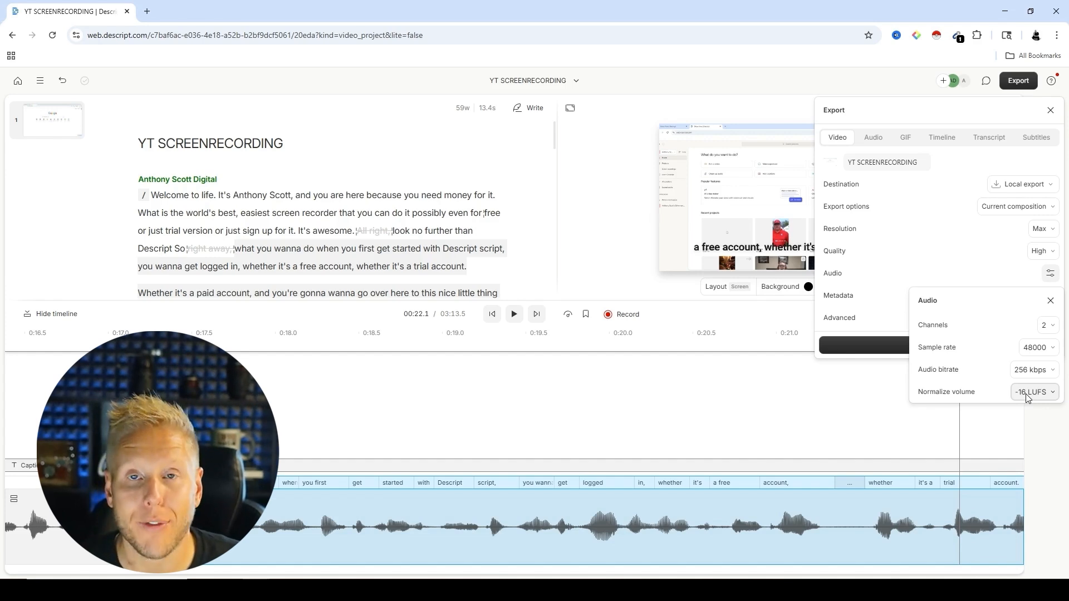
left_click(1030, 370)
left_click(1034, 375)
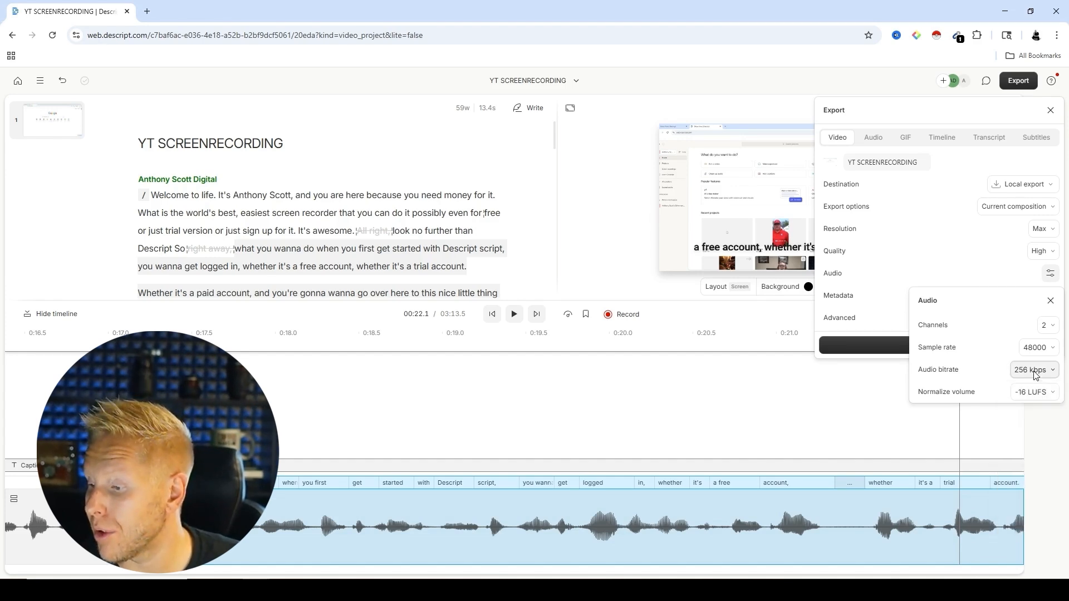
left_click(1035, 373)
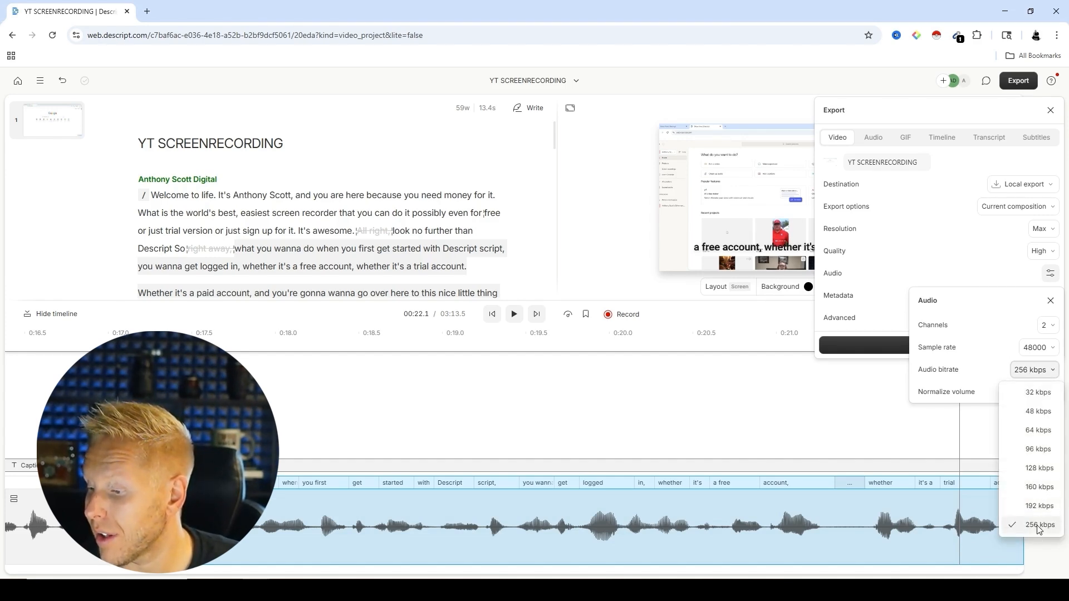
left_click(907, 255)
left_click(1049, 301)
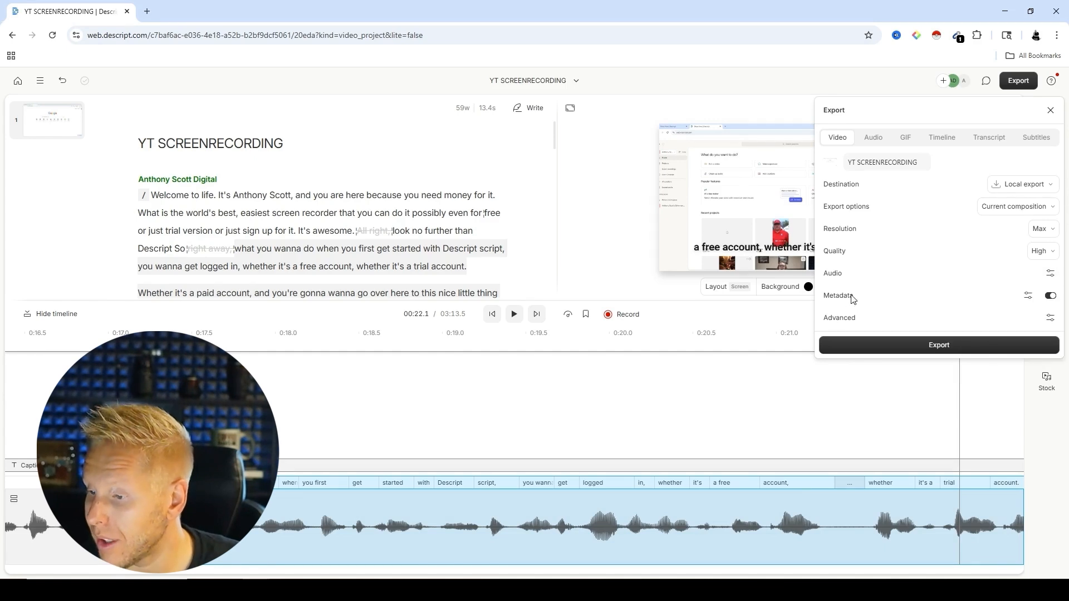
left_click(1050, 273)
left_click(1050, 274)
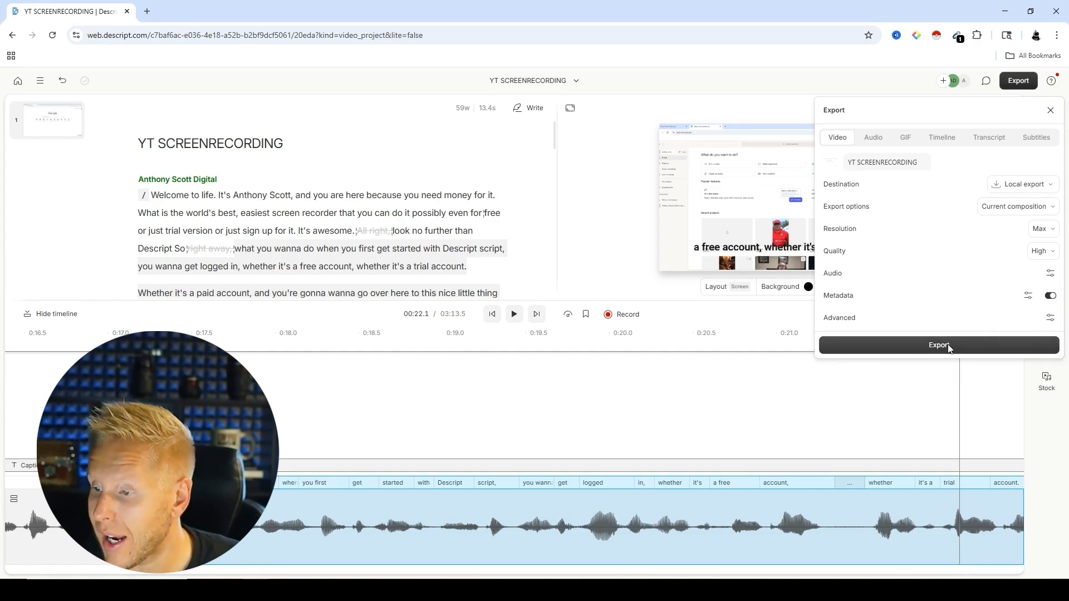
Step: Start the video export and browse to the CIA YouTube folder on New Volume (D:) as the save location
left_click(938, 345)
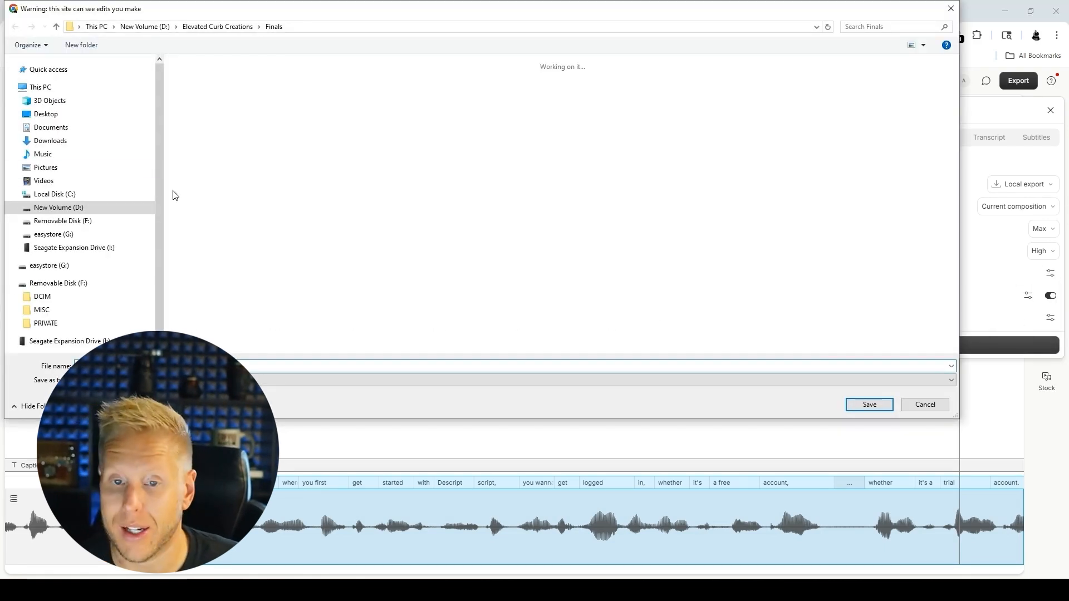
left_click(152, 29)
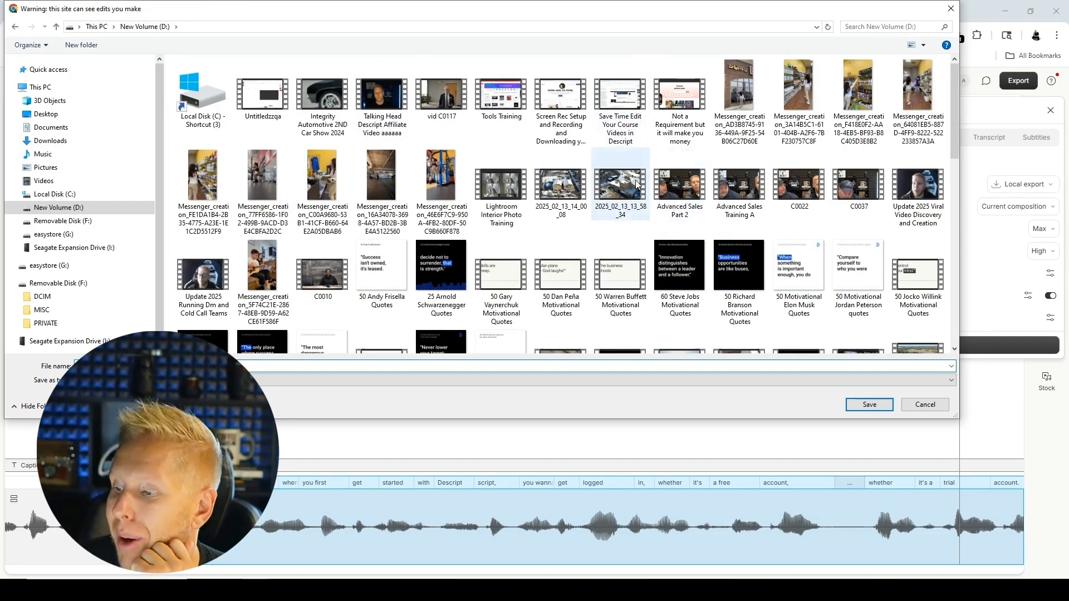
scroll(484, 167, "down", 5)
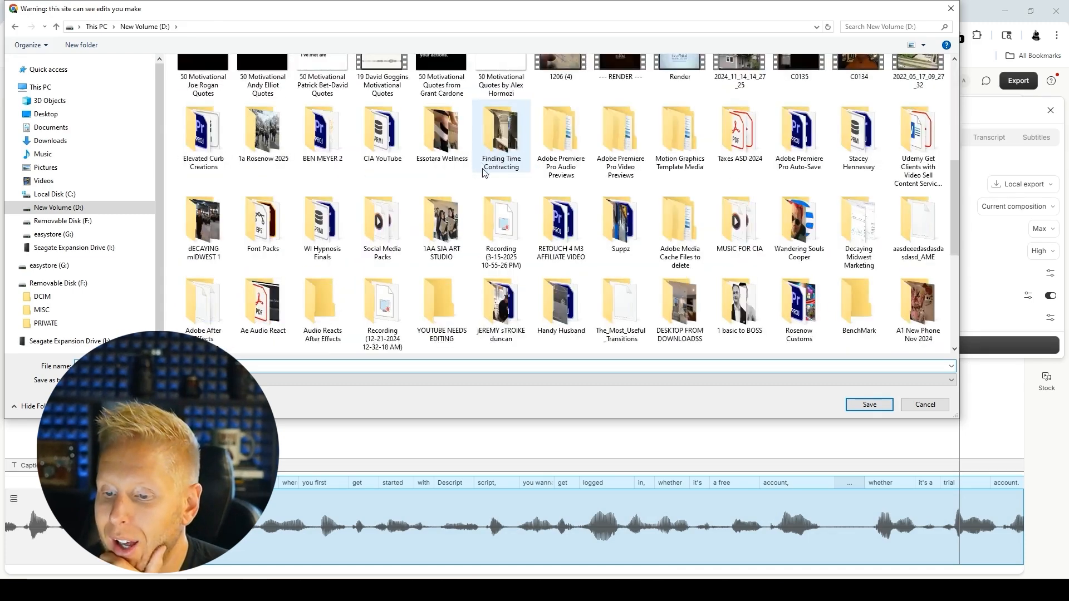
double_click(383, 143)
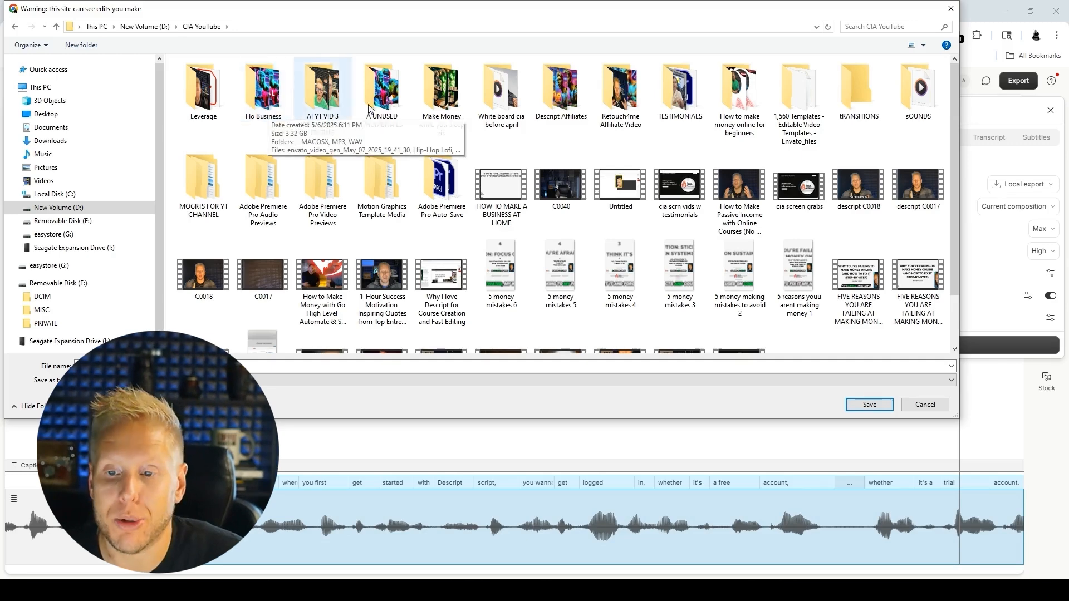
Step: Create a folder named "How to edit YouTube Videos w Descript" inside CIA YouTube and save the exported video in it
right_click(544, 146)
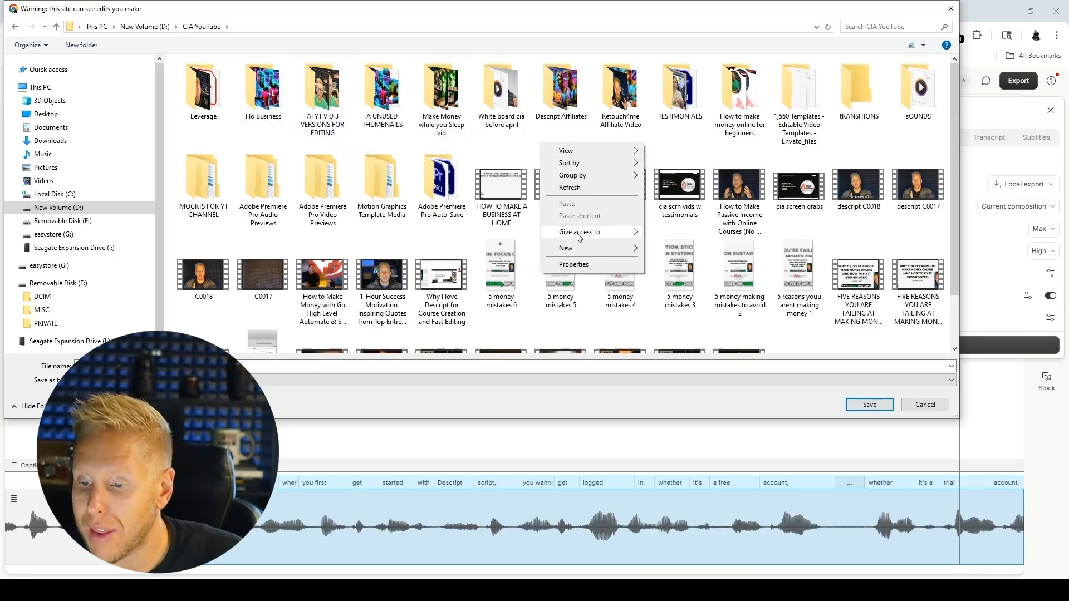
mouse_move(574, 251)
left_click(673, 250)
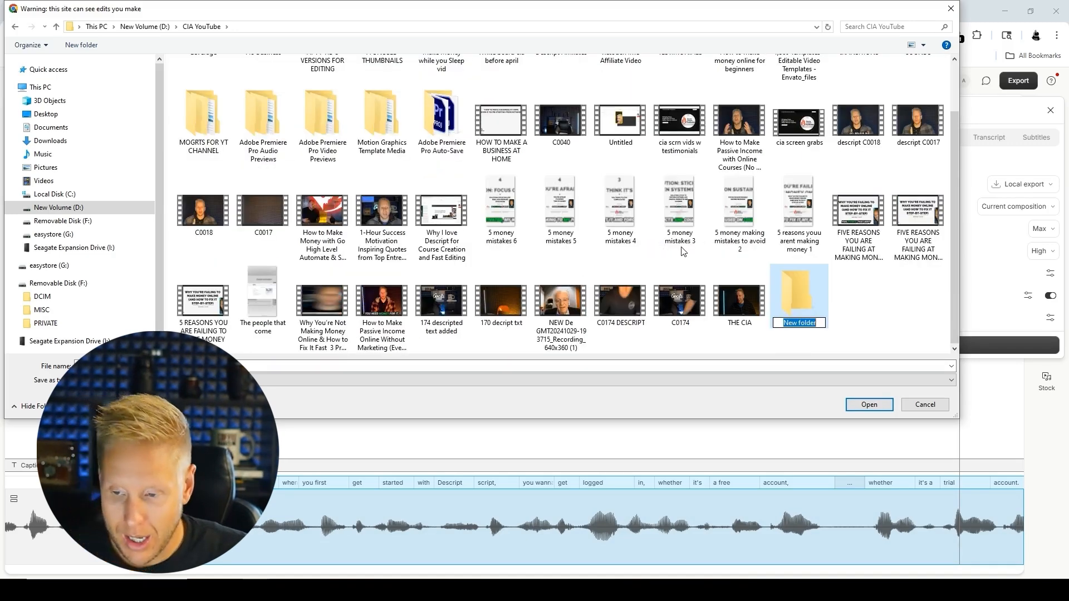
type("How to ")
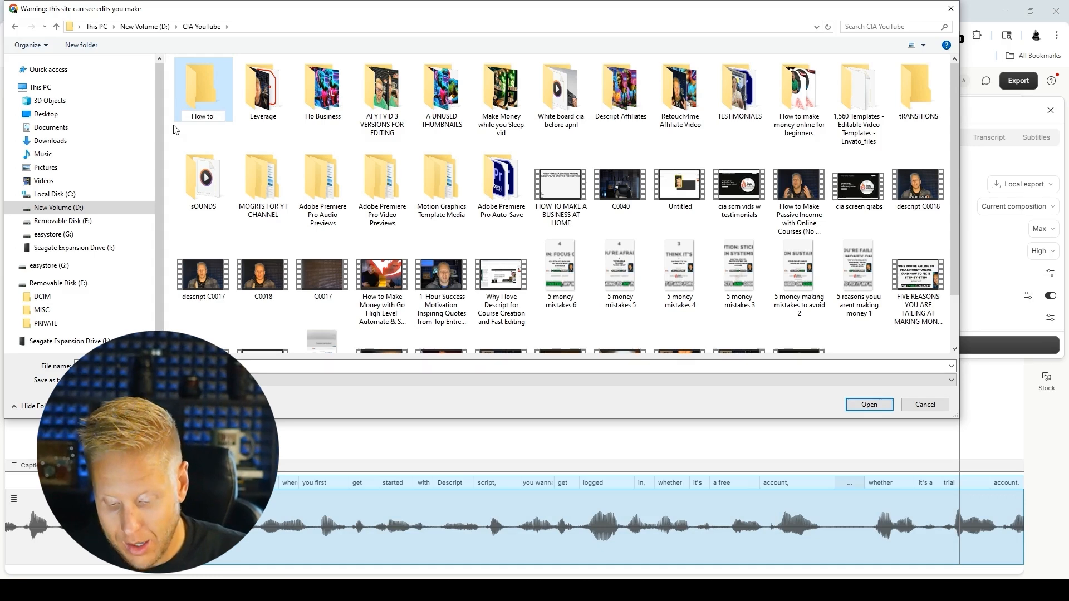
type("edit Y")
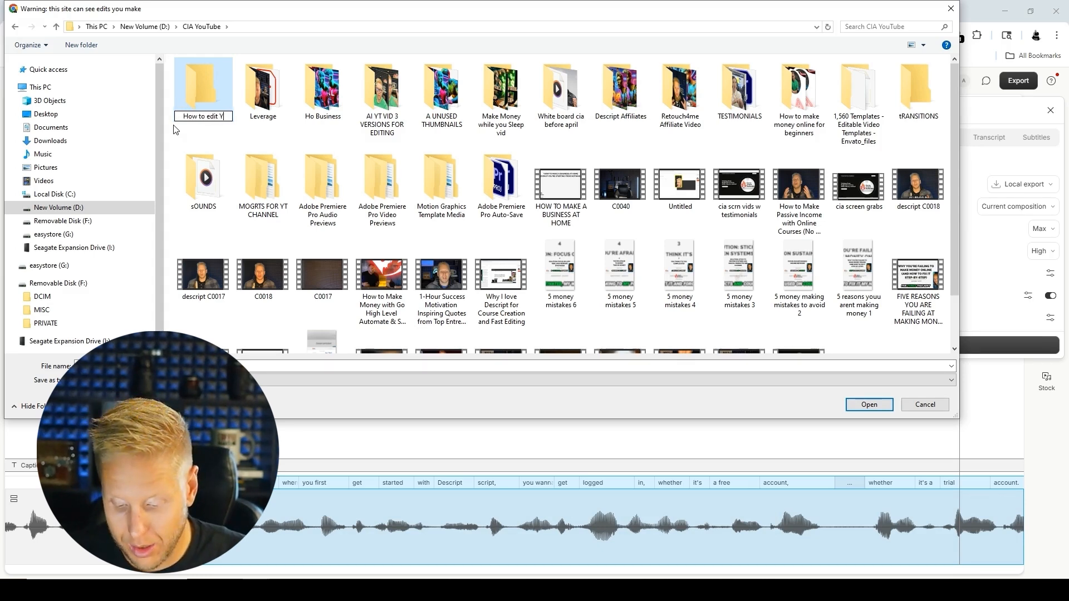
type("ouTube V")
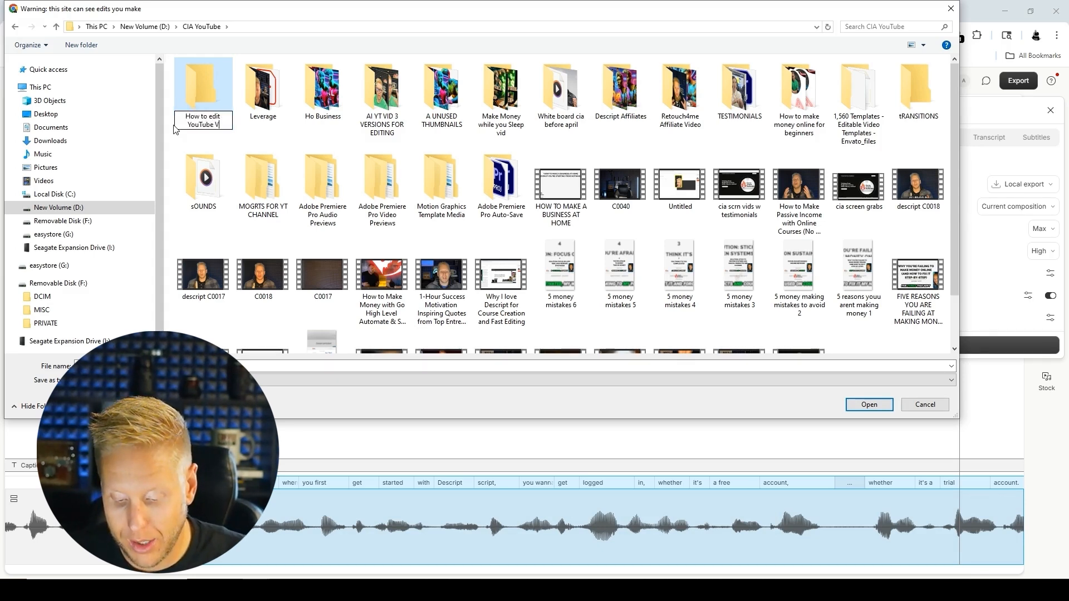
type("ideos w Descript")
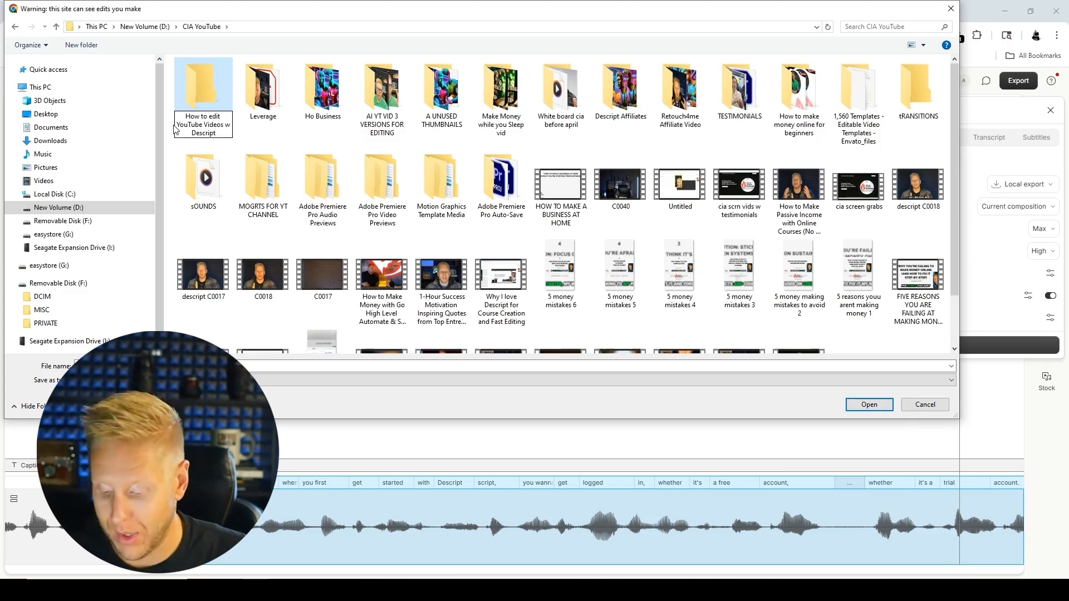
key("Return")
double_click(207, 89)
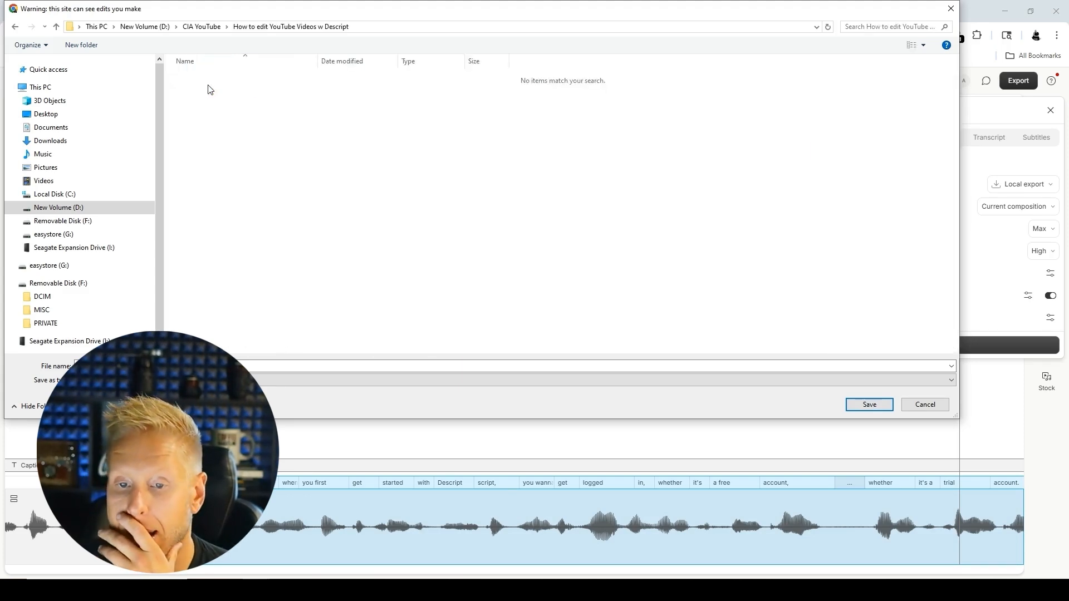
left_click(868, 405)
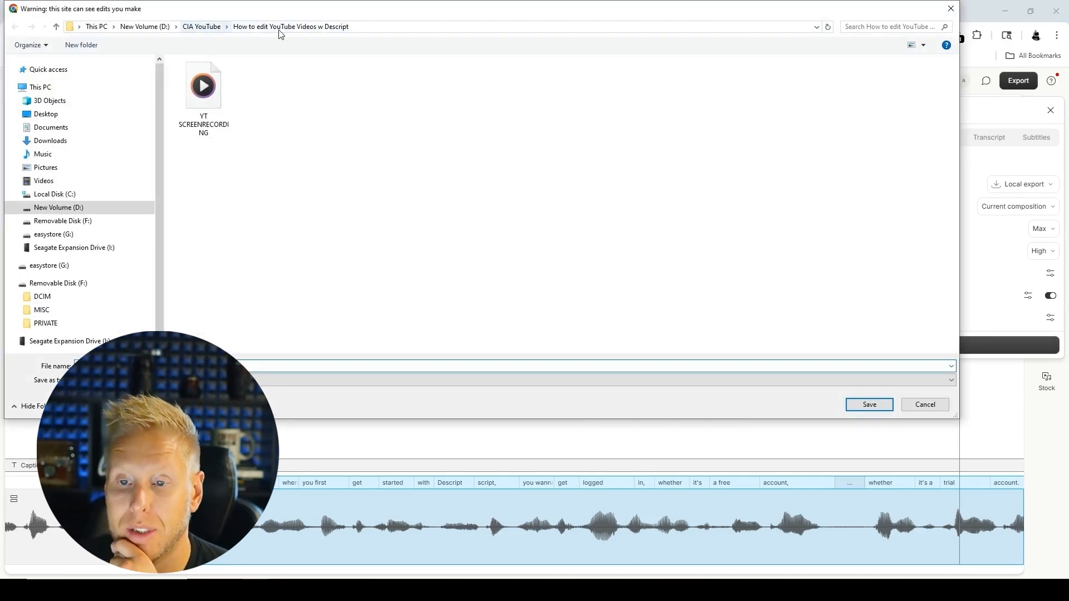
Step: Decline overwriting the existing video file and save the export in the same folder as "YT SCREENRECORDING 1"
left_click(869, 404)
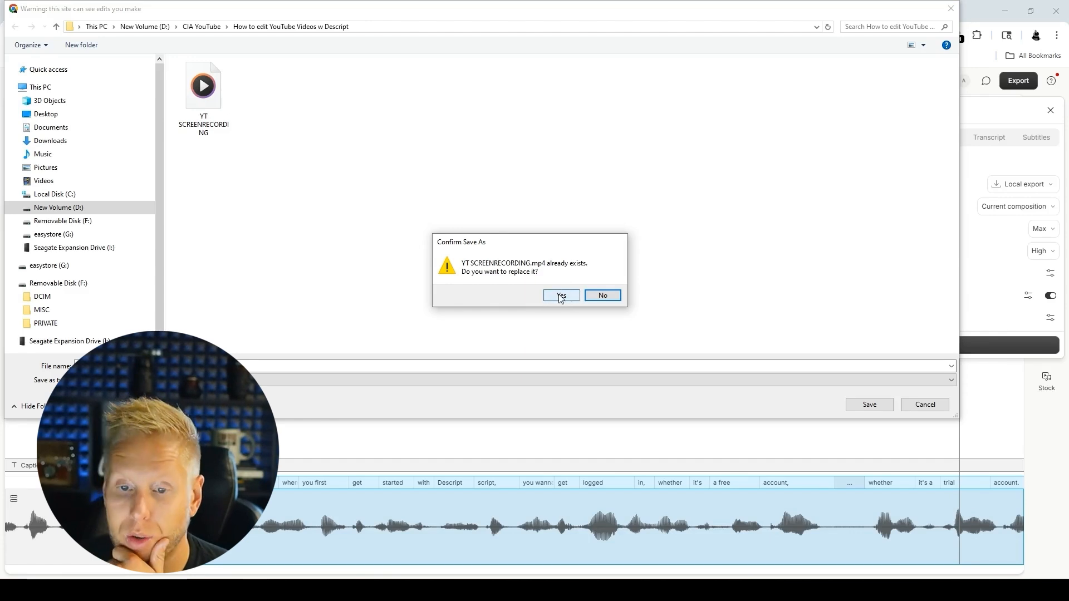
left_click(173, 366)
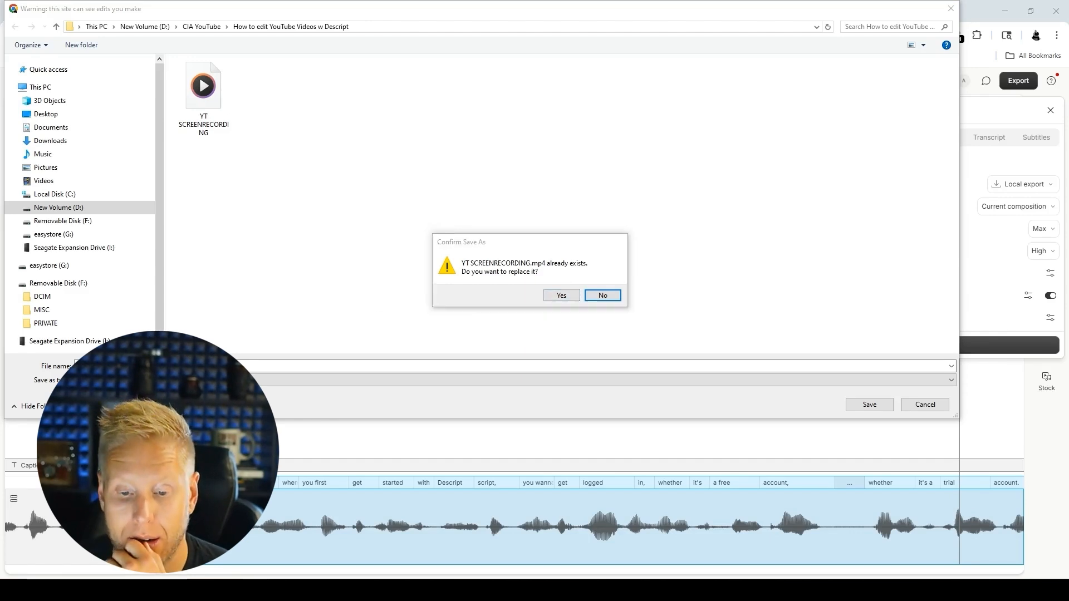
left_click(603, 296)
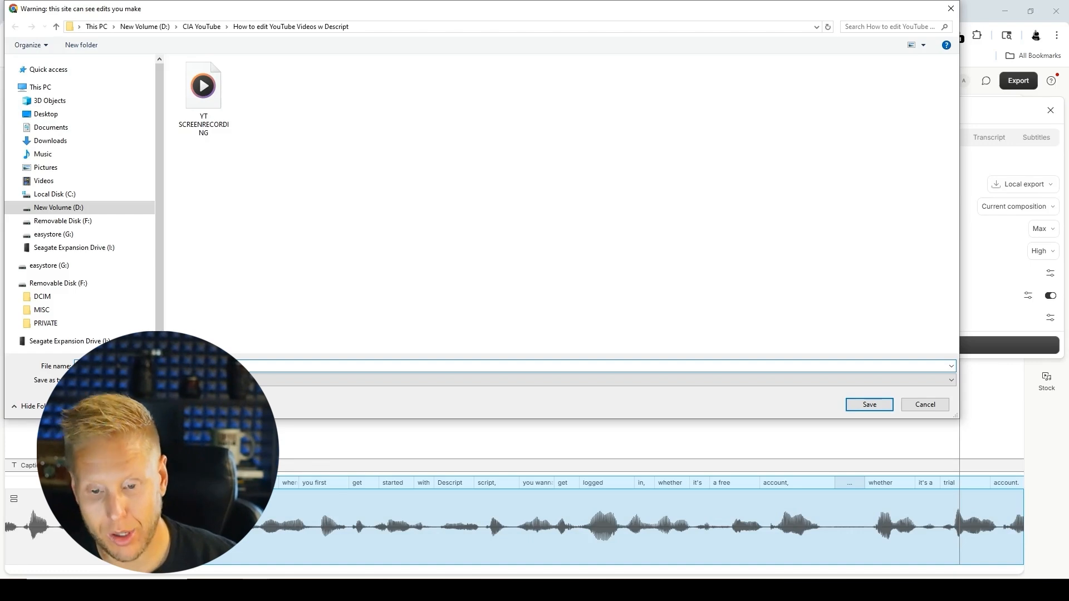
left_click(869, 404)
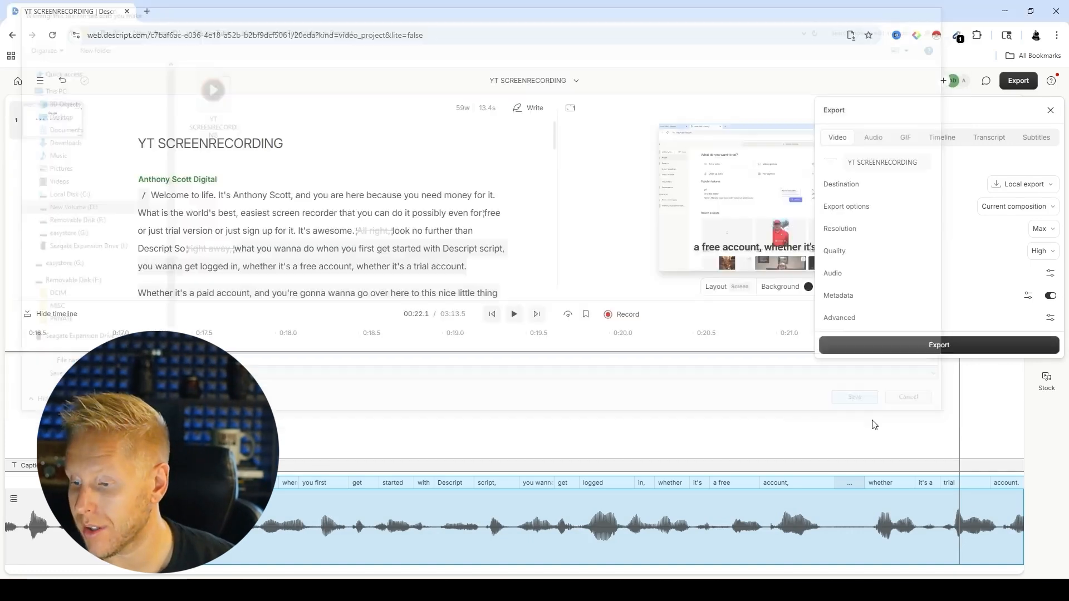
left_click(943, 348)
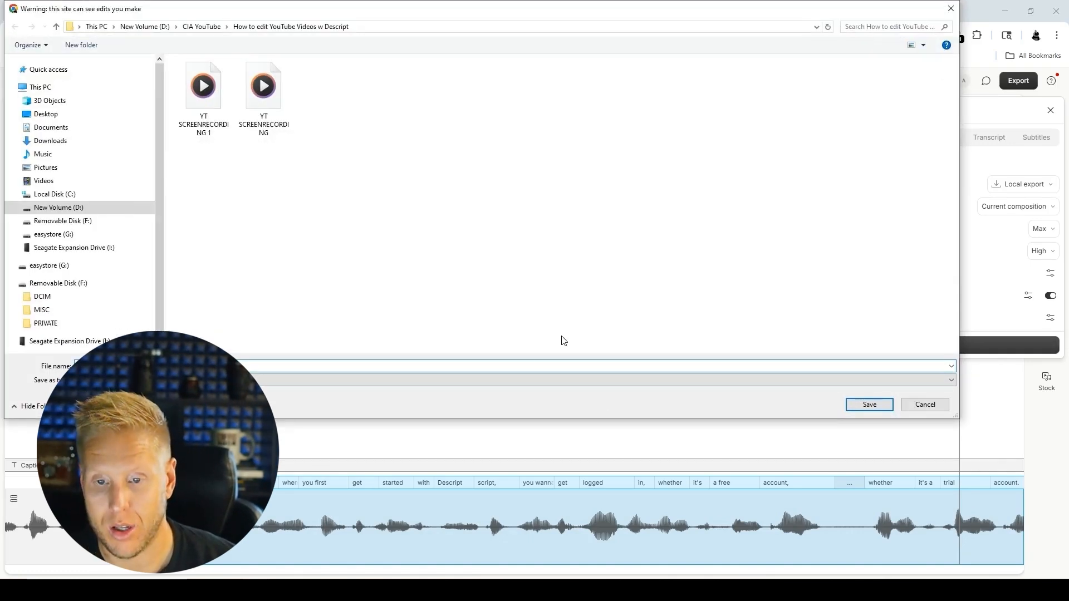
left_click(933, 404)
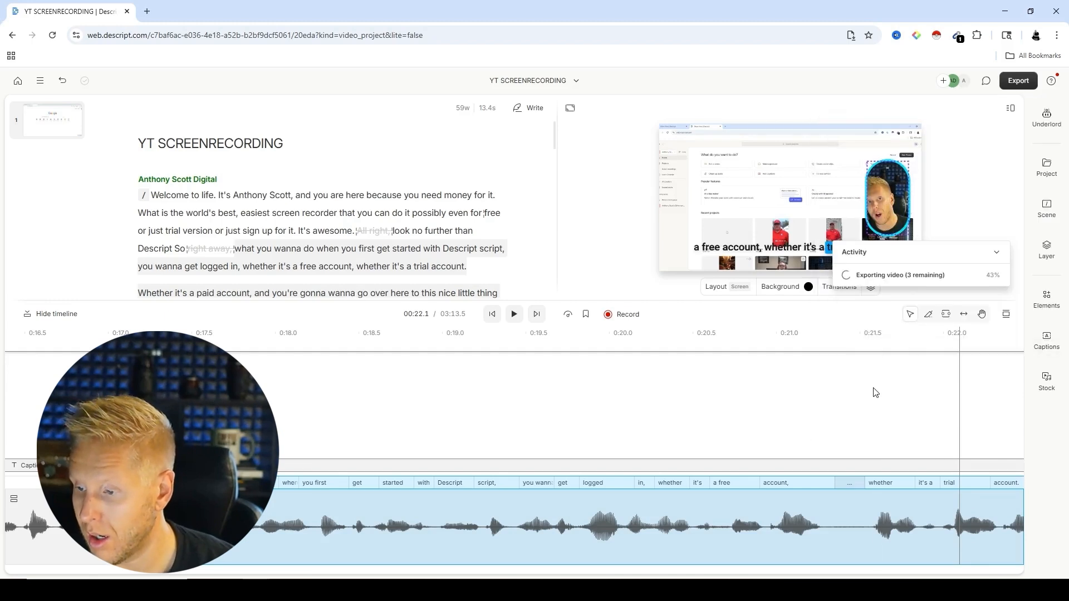